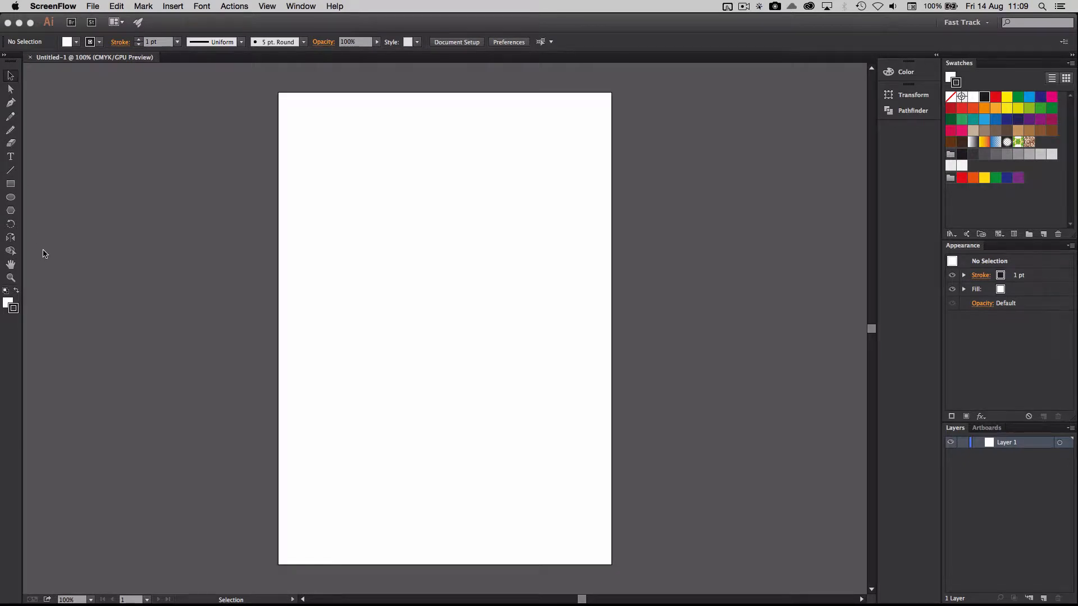
Draw seven rectangles of varying sizes freehand: five on the artboard, the first about 60 by 50 mm, and two on the canvas beside it.
{"action": "left_click", "coordinate": [11, 188]}
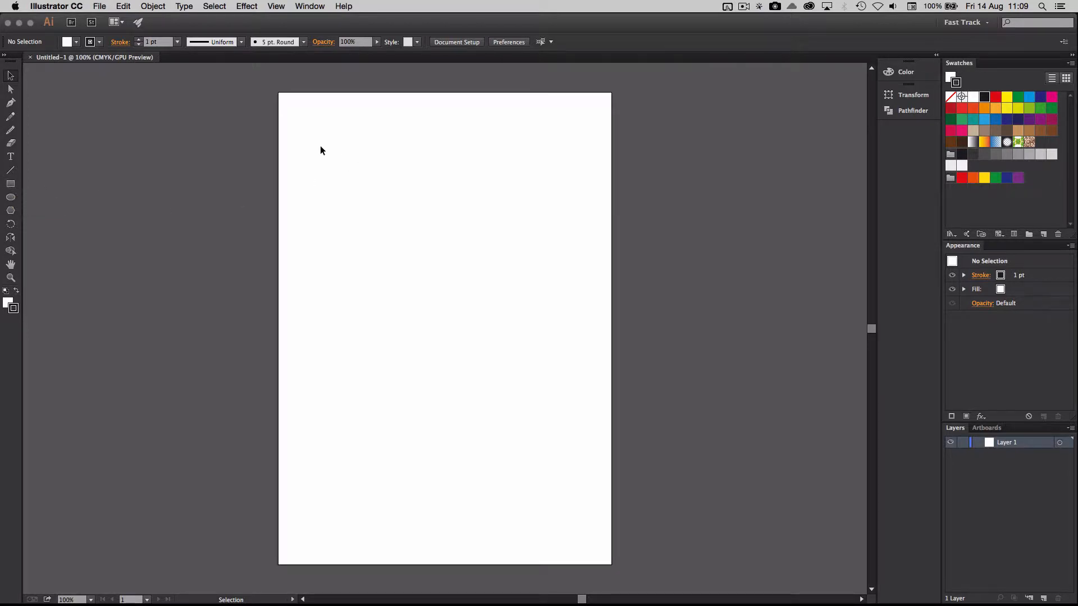
{"action": "left_click", "coordinate": [11, 184]}
{"action": "left_click_drag", "start_coordinate": [344, 124], "coordinate": [441, 201]}
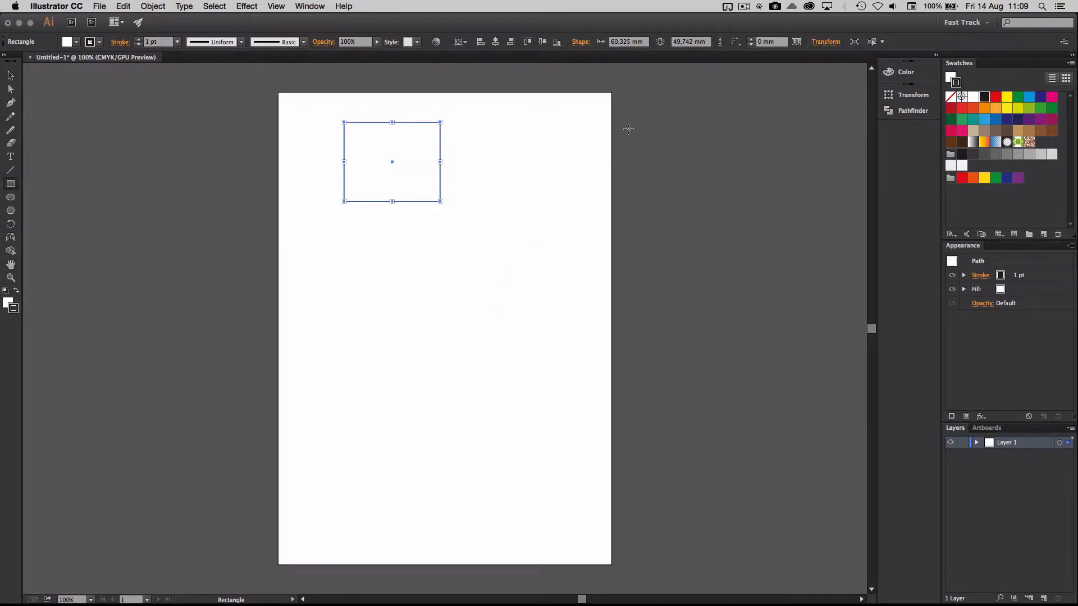
{"action": "left_click_drag", "start_coordinate": [630, 113], "coordinate": [714, 167]}
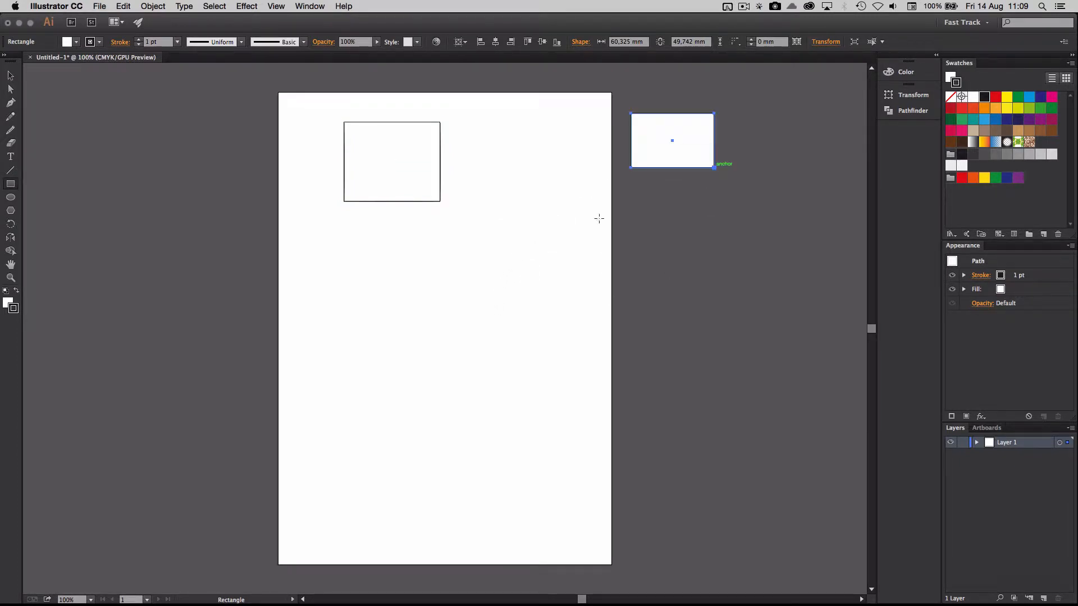
{"action": "left_click_drag", "start_coordinate": [634, 194], "coordinate": [684, 245]}
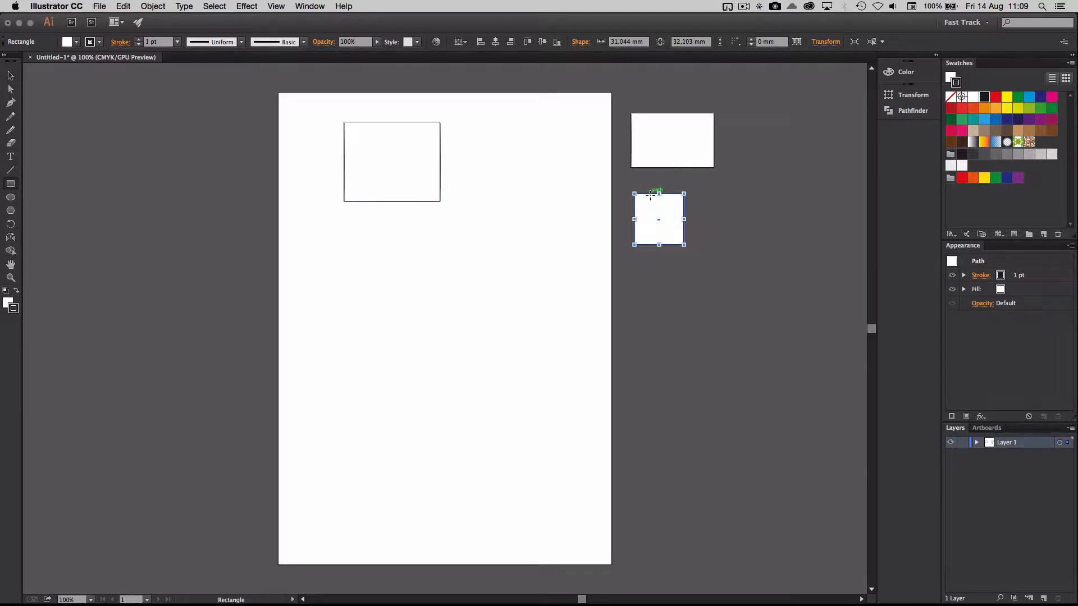
{"action": "mouse_move", "coordinate": [511, 158]}
{"action": "left_mouse_down"}
{"action": "mouse_move", "coordinate": [539, 183]}
{"action": "mouse_move", "coordinate": [544, 252]}
{"action": "left_mouse_up"}
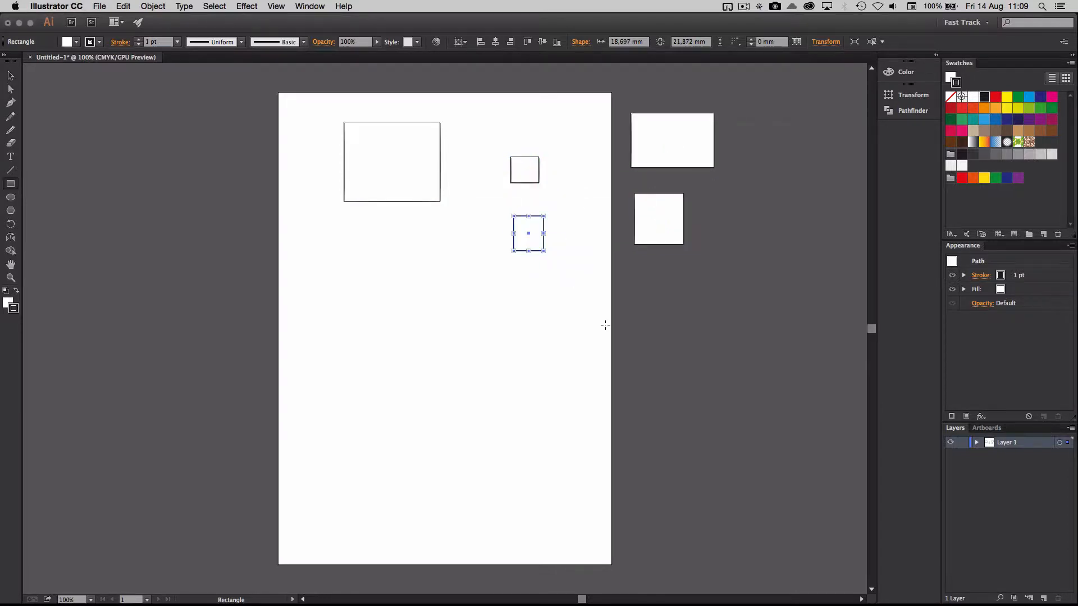
{"action": "mouse_move", "coordinate": [405, 216]}
{"action": "left_mouse_down"}
{"action": "mouse_move", "coordinate": [460, 245]}
{"action": "mouse_move", "coordinate": [522, 310]}
{"action": "left_mouse_up"}
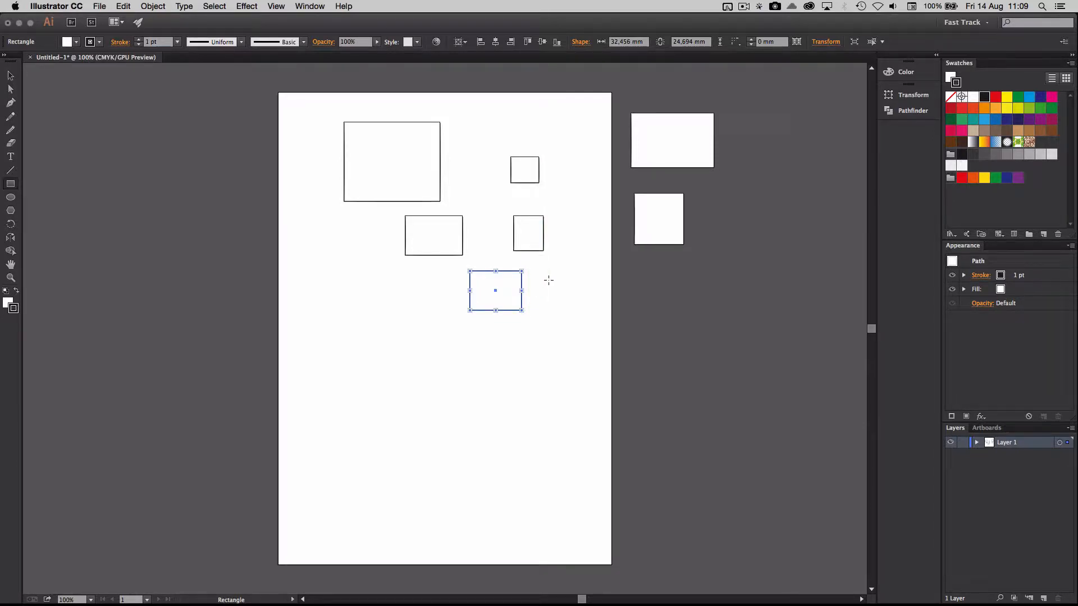
Create two rectangles with exact dimensions of 20 mm width and 60 mm height below the others on the artboard.
{"action": "left_click", "coordinate": [548, 281]}
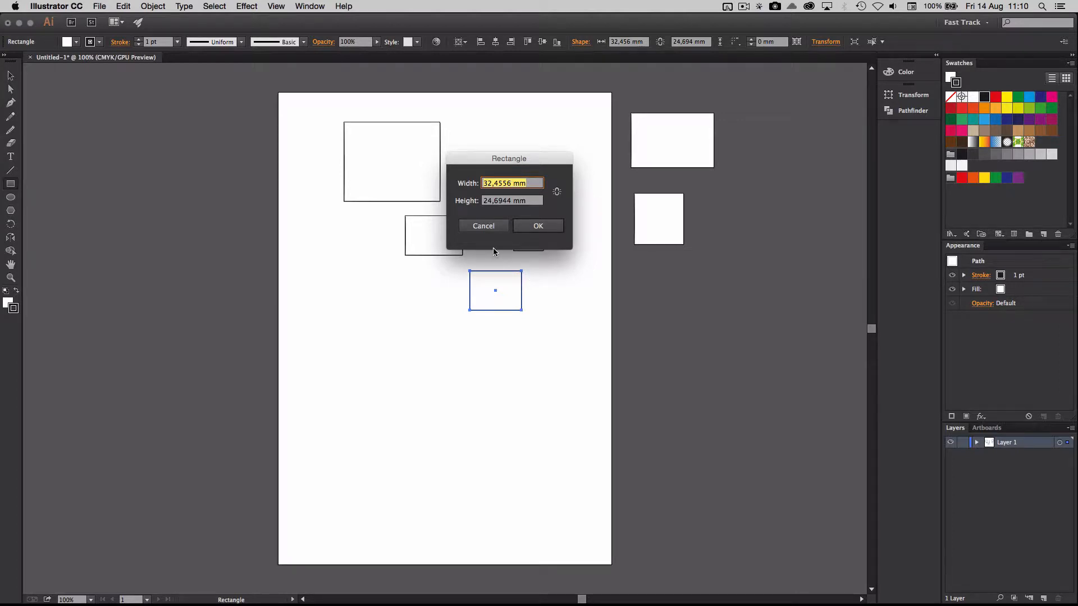
{"action": "type", "text": "20"}
{"action": "key", "text": "Tab"}
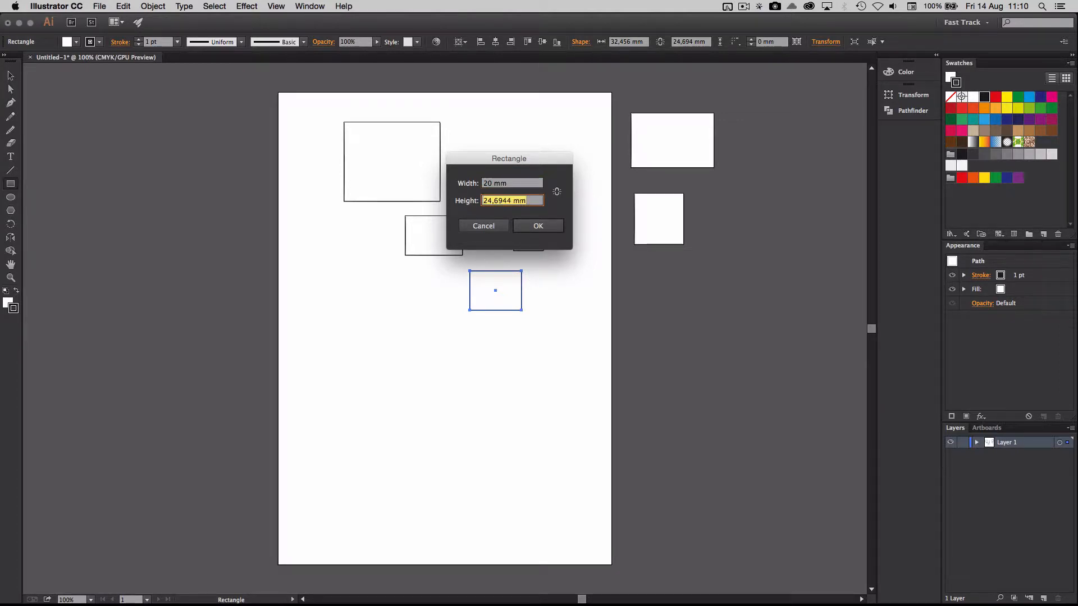
{"action": "type", "text": "60"}
{"action": "key", "text": "Tab"}
{"action": "key", "text": "Tab"}
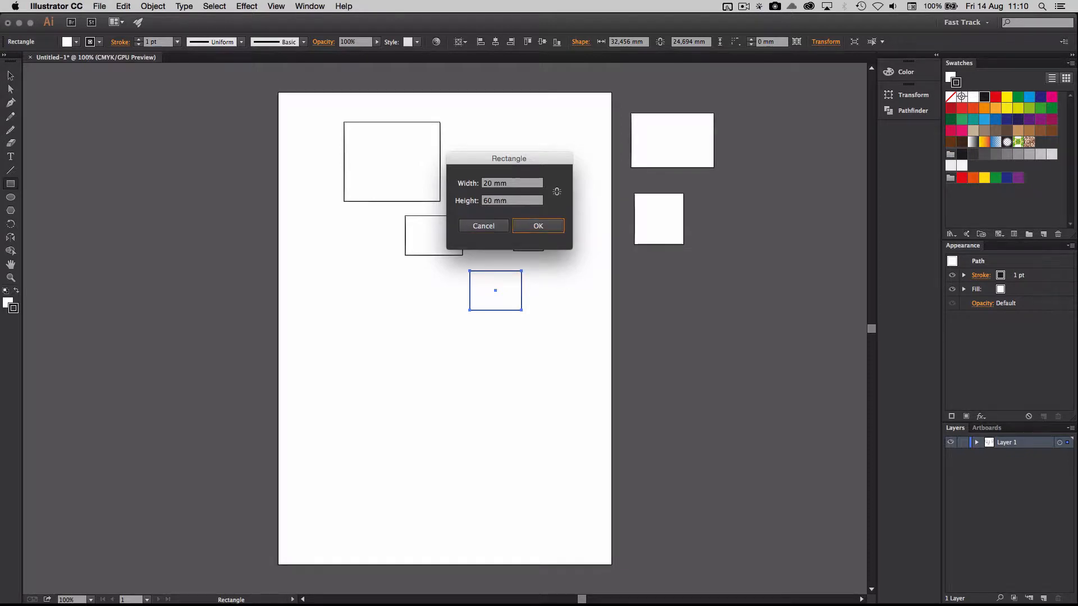
{"action": "key", "text": "Return"}
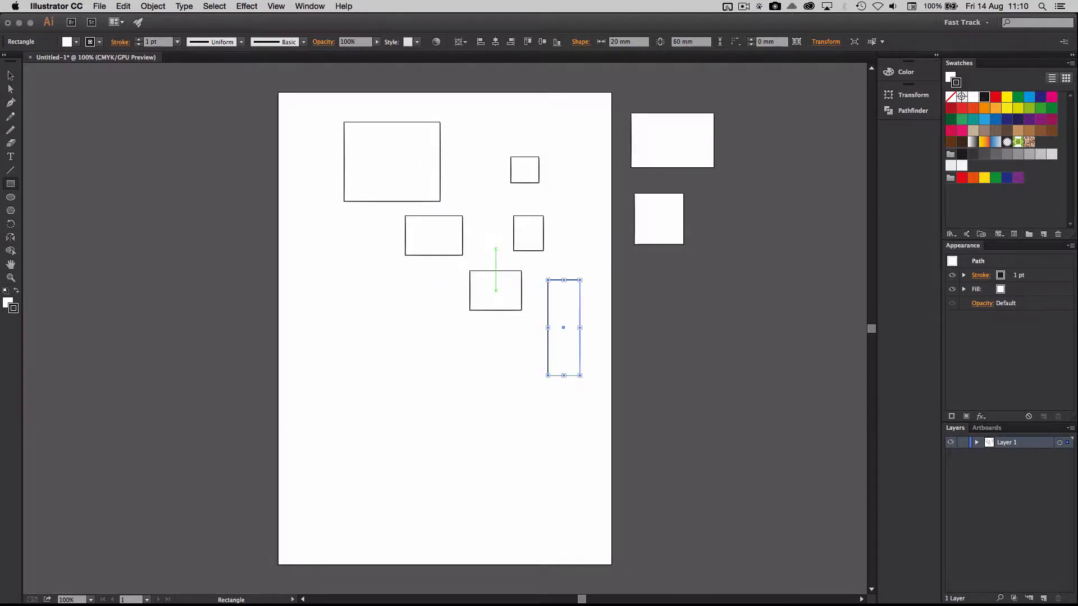
{"action": "left_click", "coordinate": [470, 368]}
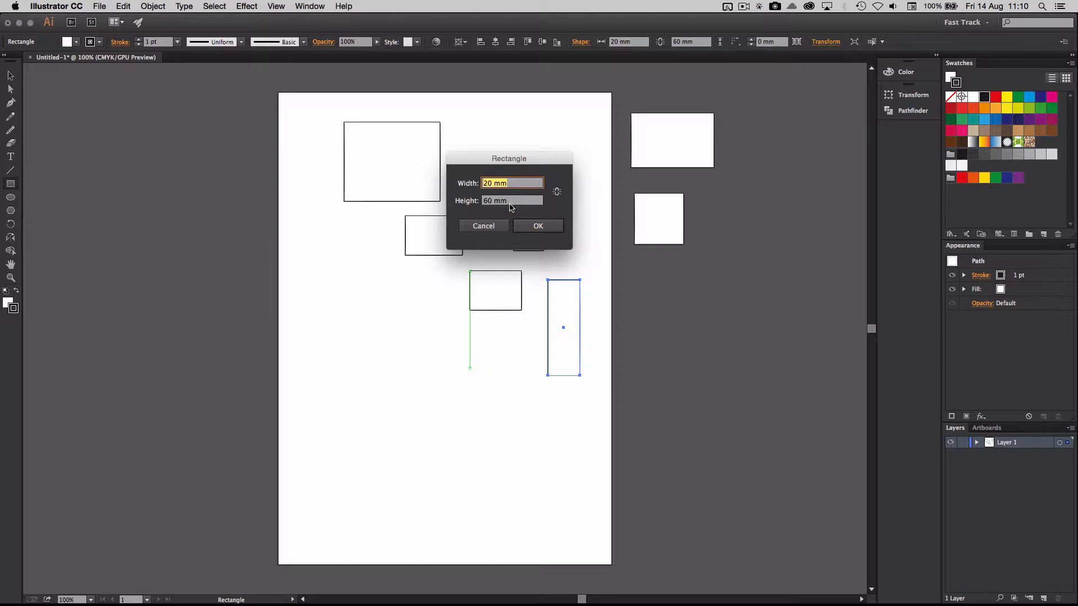
{"action": "left_click", "coordinate": [532, 233]}
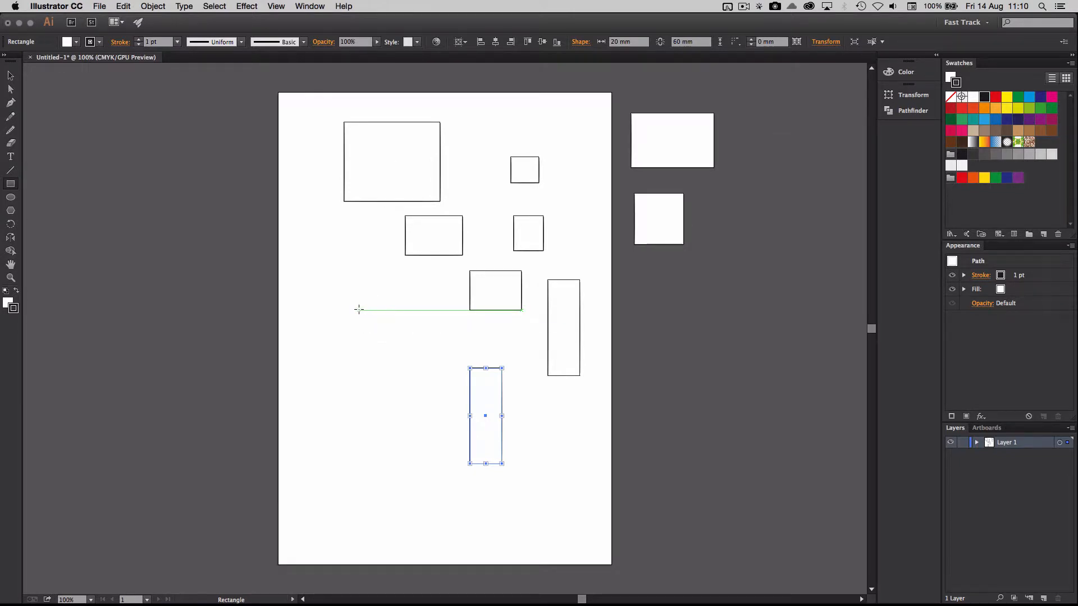
Move the lower of the two small rectangles off the artboard and rearrange the two rectangles on the canvas beside it.
{"action": "left_click", "coordinate": [11, 77]}
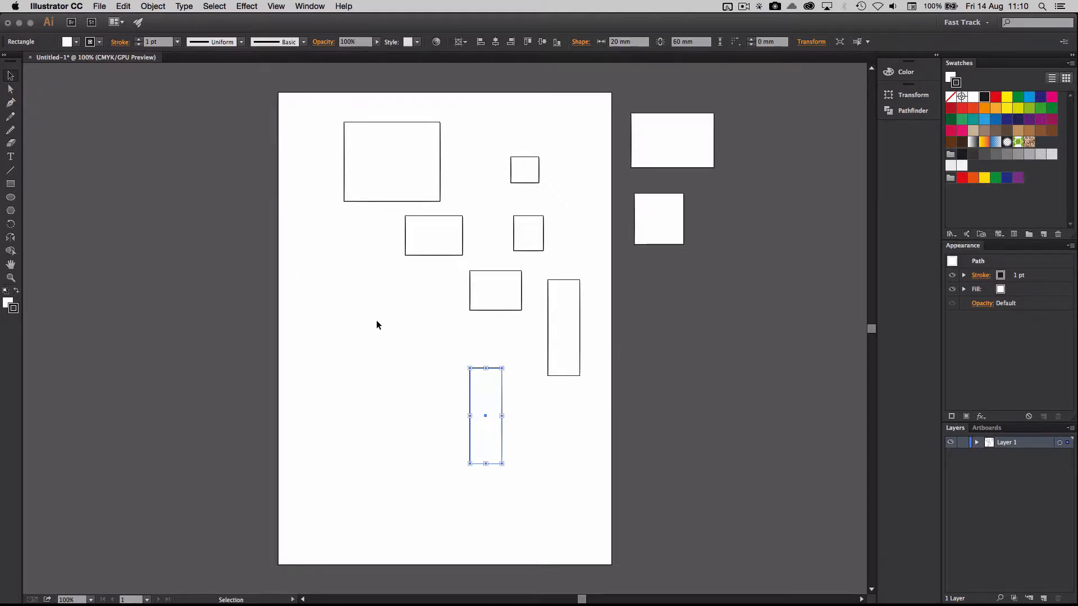
{"action": "left_click", "coordinate": [436, 243]}
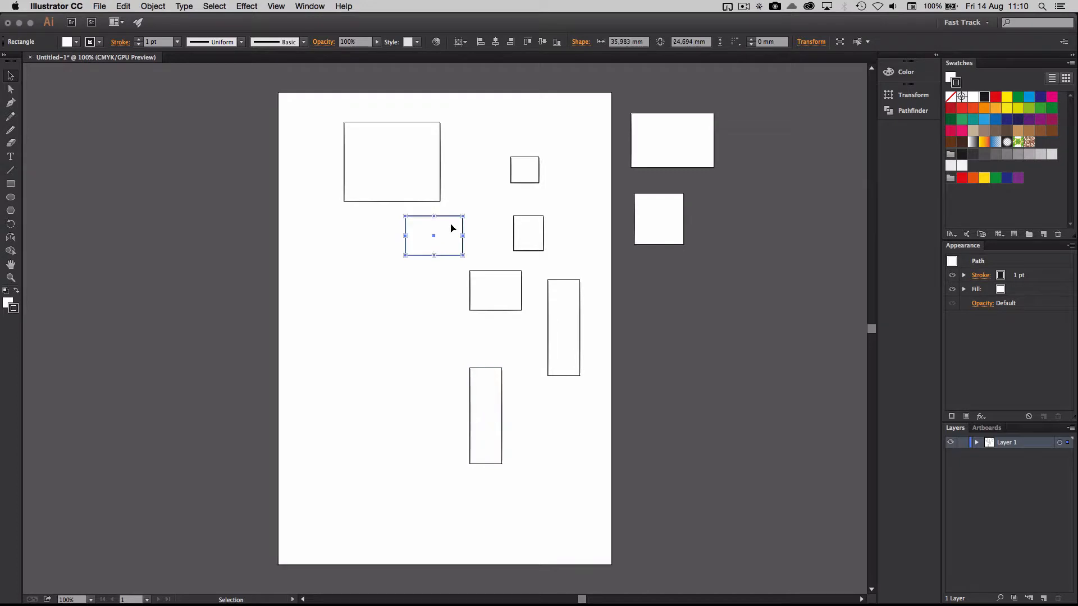
{"action": "left_click", "coordinate": [525, 171], "text": "shift"}
{"action": "left_click", "coordinate": [526, 171]}
{"action": "left_click_drag", "start_coordinate": [531, 241], "coordinate": [662, 142]}
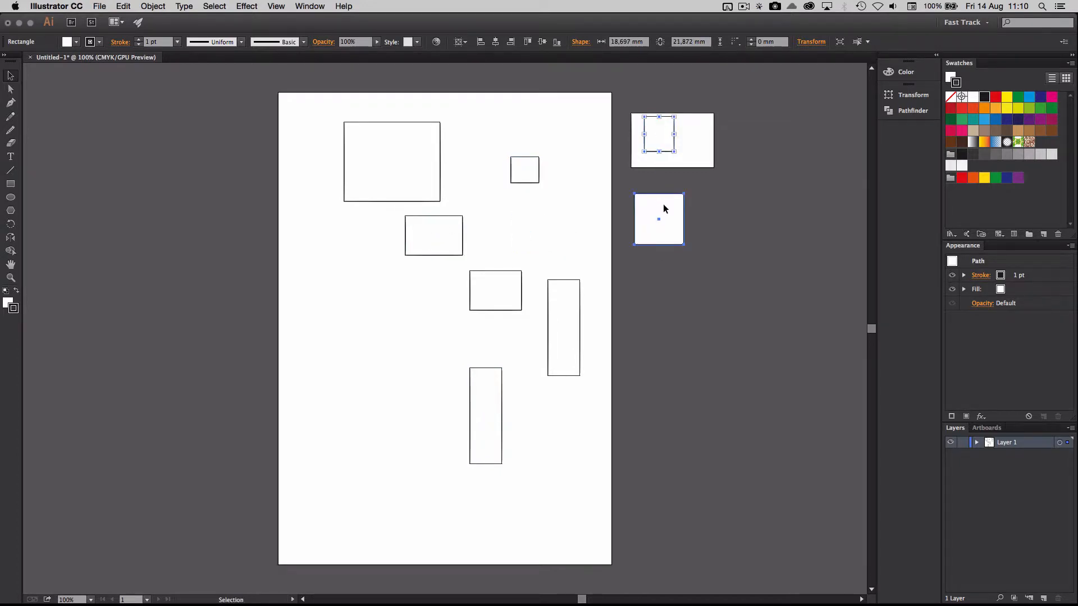
{"action": "left_click_drag", "start_coordinate": [663, 205], "coordinate": [708, 199]}
{"action": "left_click_drag", "start_coordinate": [698, 133], "coordinate": [774, 176]}
{"action": "left_click_drag", "start_coordinate": [701, 221], "coordinate": [676, 266]}
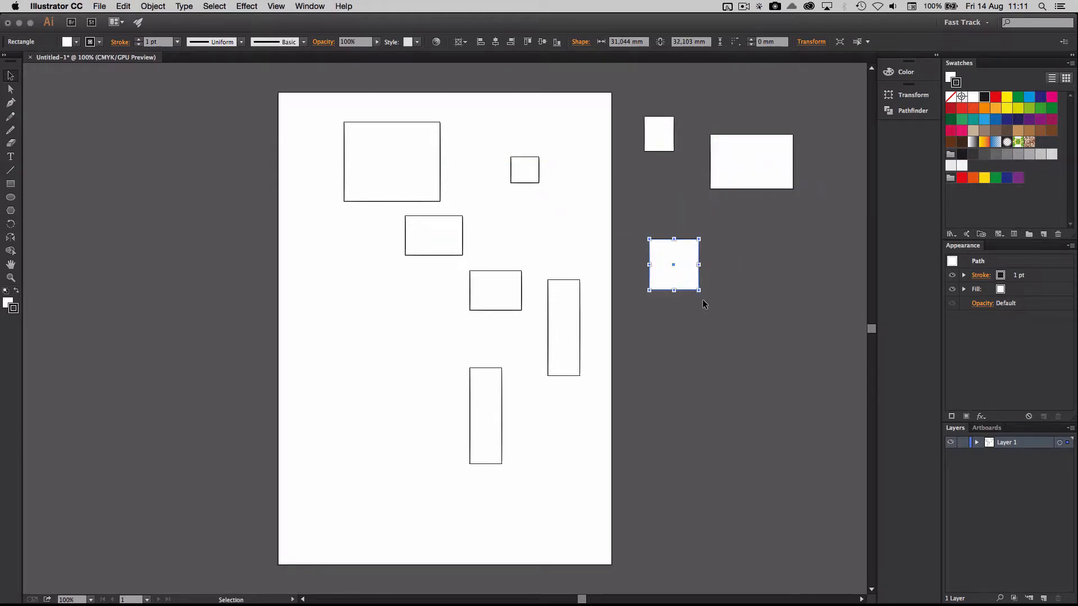
Reshape the nearly square rectangle beside the artboard into a wide one of about 83 by 32 mm.
{"action": "left_click_drag", "start_coordinate": [699, 291], "coordinate": [789, 416]}
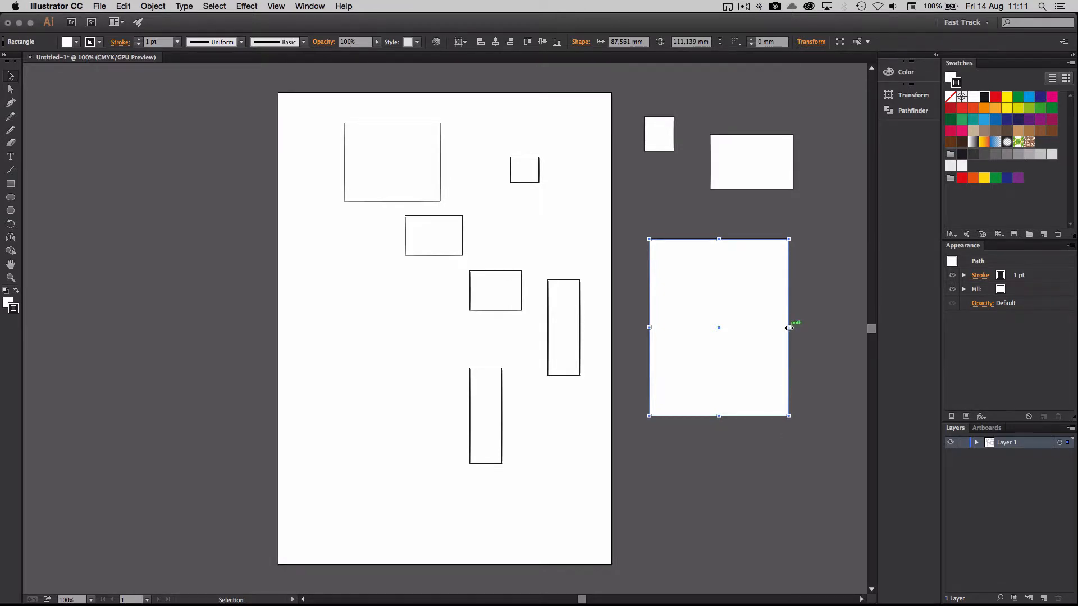
{"action": "left_click_drag", "start_coordinate": [789, 328], "coordinate": [699, 330]}
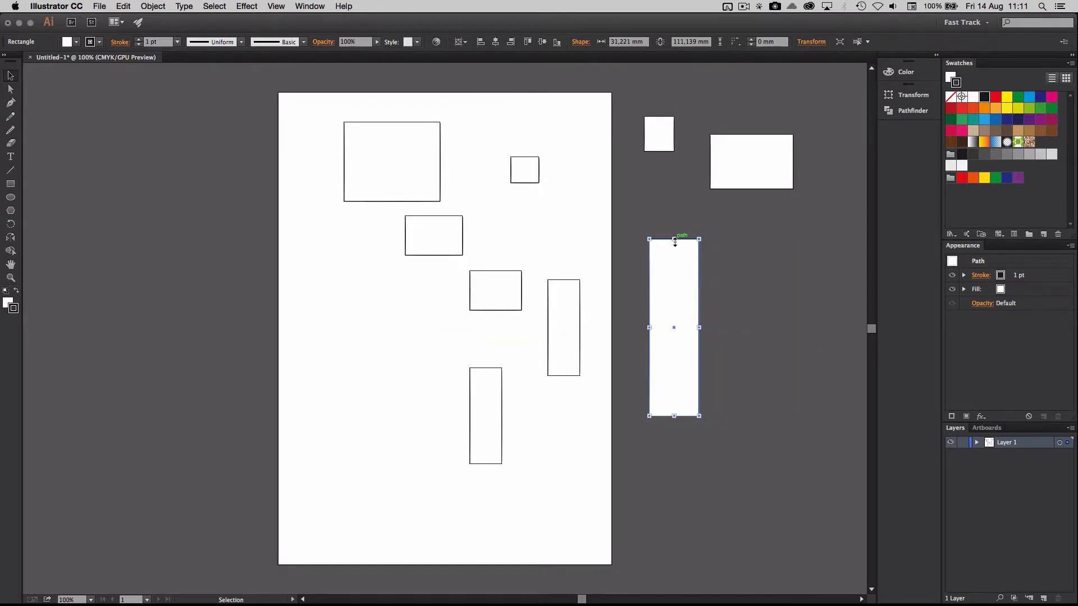
{"action": "left_click_drag", "start_coordinate": [675, 239], "coordinate": [718, 299]}
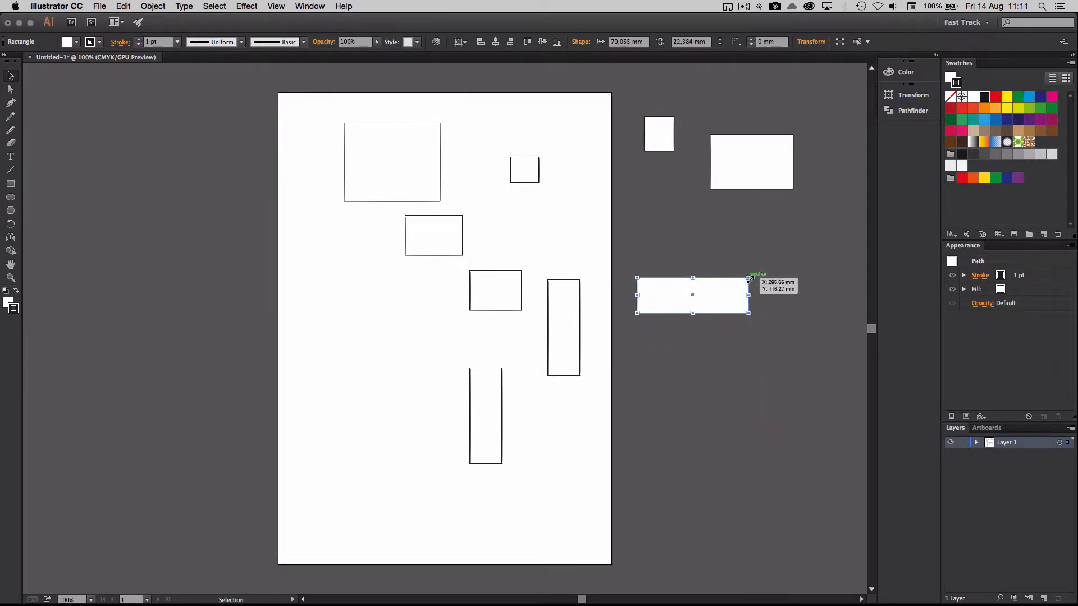
{"action": "left_click_drag", "start_coordinate": [748, 277], "coordinate": [779, 302]}
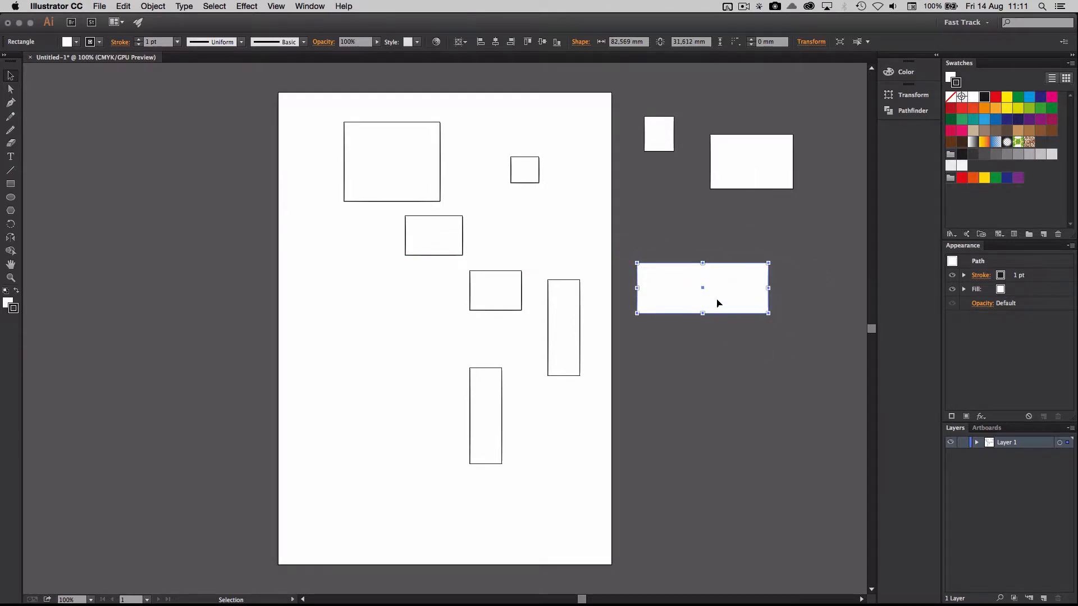
Undo the last scaling and enlarge the wide rectangle proportionally to about 92 by 29 mm.
{"action": "left_click", "coordinate": [127, 7]}
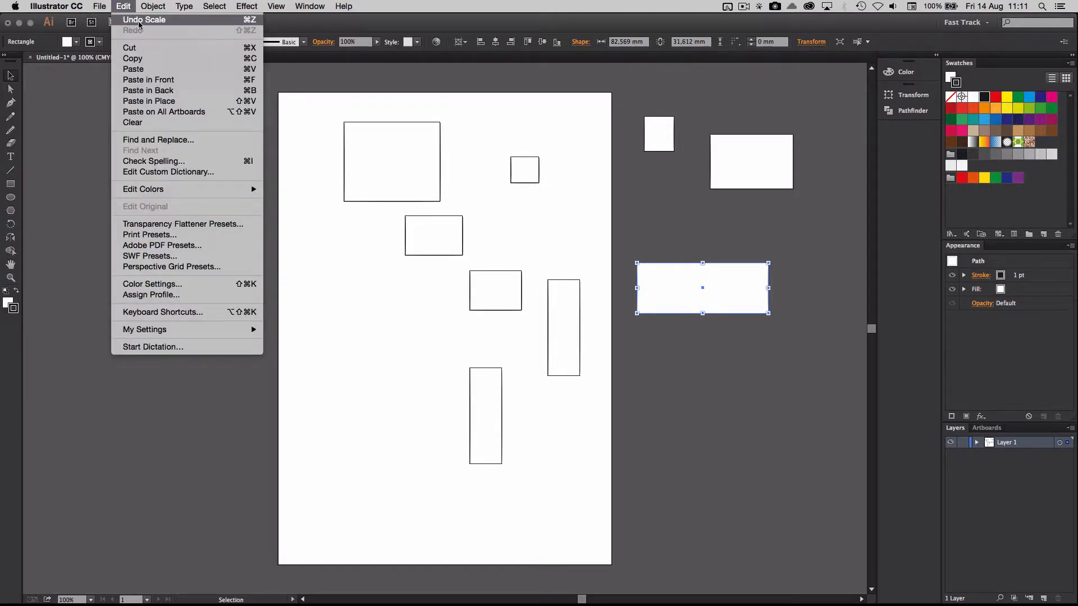
{"action": "left_click", "coordinate": [252, 22]}
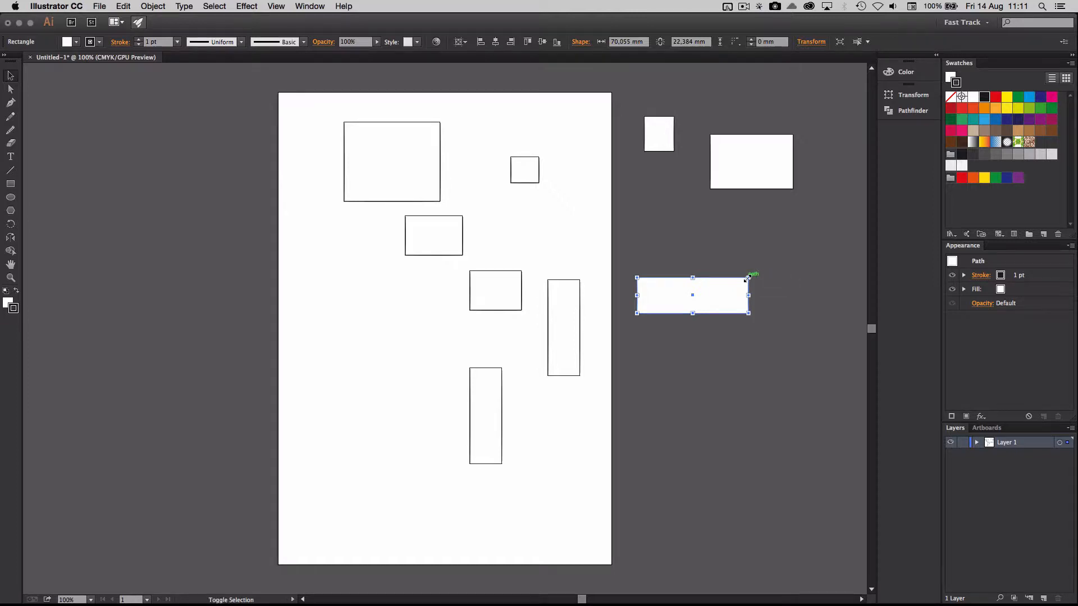
{"action": "left_click_drag", "start_coordinate": [749, 277], "coordinate": [788, 285]}
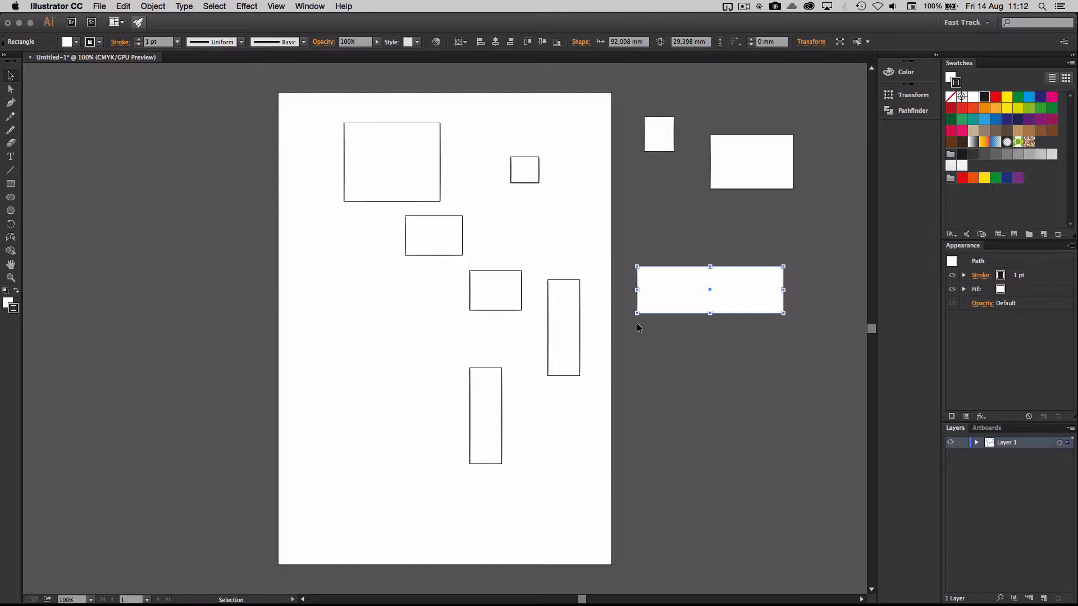
Draw a wide rectangle on the canvas left of the artboard and five squares beneath it, the last about 27 mm per side.
{"action": "left_click", "coordinate": [10, 184]}
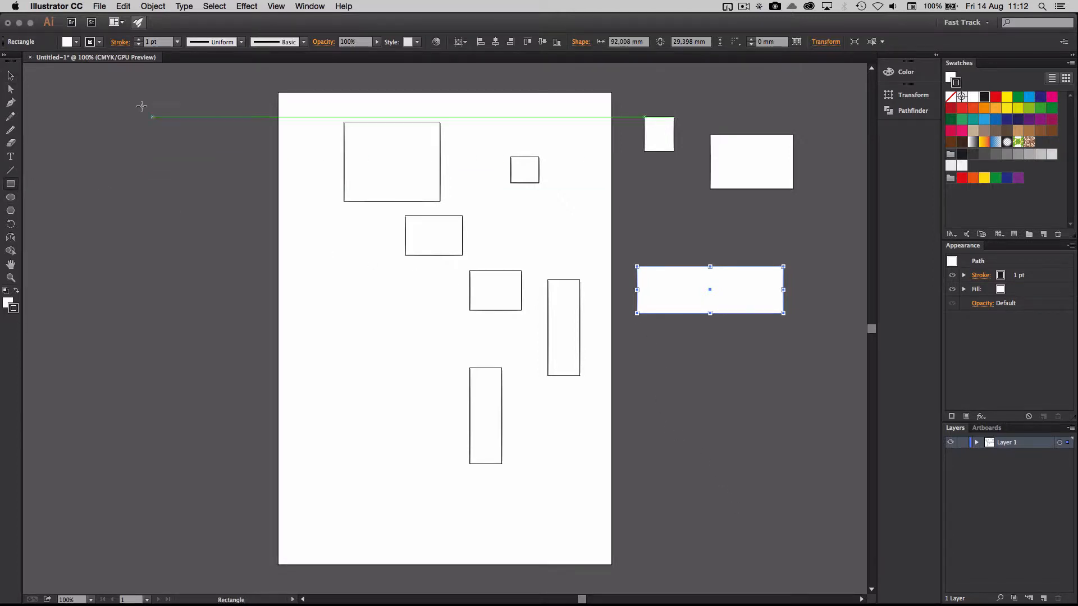
{"action": "left_click_drag", "start_coordinate": [130, 95], "coordinate": [234, 148]}
{"action": "left_click_drag", "start_coordinate": [130, 173], "coordinate": [177, 221]}
{"action": "left_click_drag", "start_coordinate": [198, 180], "coordinate": [240, 220]}
{"action": "left_click_drag", "start_coordinate": [185, 248], "coordinate": [226, 290]}
{"action": "left_click_drag", "start_coordinate": [139, 255], "coordinate": [210, 368]}
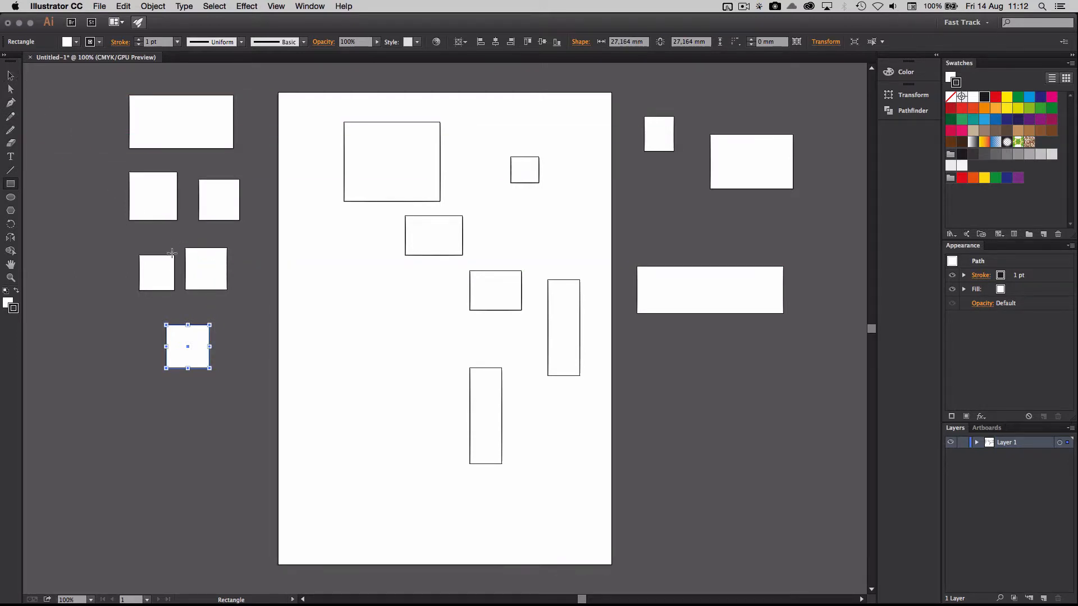
Draw one more small square left of the artboard and a rectangle about 87 by 72 mm overlapping the artboard's left edge.
{"action": "left_click_drag", "start_coordinate": [232, 310], "coordinate": [258, 343]}
{"action": "left_click_drag", "start_coordinate": [181, 388], "coordinate": [195, 402]}
{"action": "left_click_drag", "start_coordinate": [200, 413], "coordinate": [320, 504]}
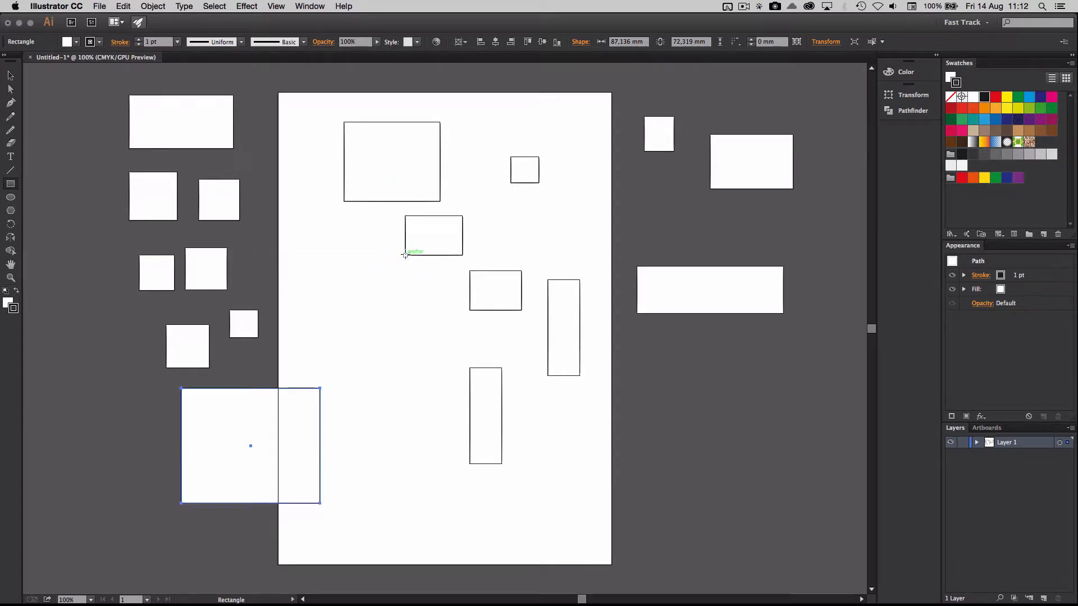
Draw several squares outward from their centres on the artboard's upper half, the last about 29 mm per side near the upper-right corner.
{"action": "mouse_move", "coordinate": [405, 256]}
{"action": "left_mouse_down"}
{"action": "mouse_move", "coordinate": [449, 220]}
{"action": "mouse_move", "coordinate": [448, 176]}
{"action": "mouse_move", "coordinate": [457, 197]}
{"action": "mouse_move", "coordinate": [455, 175]}
{"action": "mouse_move", "coordinate": [466, 175]}
{"action": "mouse_move", "coordinate": [455, 207]}
{"action": "mouse_move", "coordinate": [478, 181]}
{"action": "mouse_move", "coordinate": [468, 166]}
{"action": "mouse_move", "coordinate": [452, 208]}
{"action": "left_mouse_up"}
{"action": "left_click_drag", "start_coordinate": [528, 232], "coordinate": [594, 170]}
{"action": "mouse_move", "coordinate": [586, 133]}
{"action": "left_mouse_down"}
{"action": "mouse_move", "coordinate": [598, 129]}
{"action": "mouse_move", "coordinate": [591, 140]}
{"action": "mouse_move", "coordinate": [599, 144]}
{"action": "mouse_move", "coordinate": [610, 111]}
{"action": "left_mouse_up"}
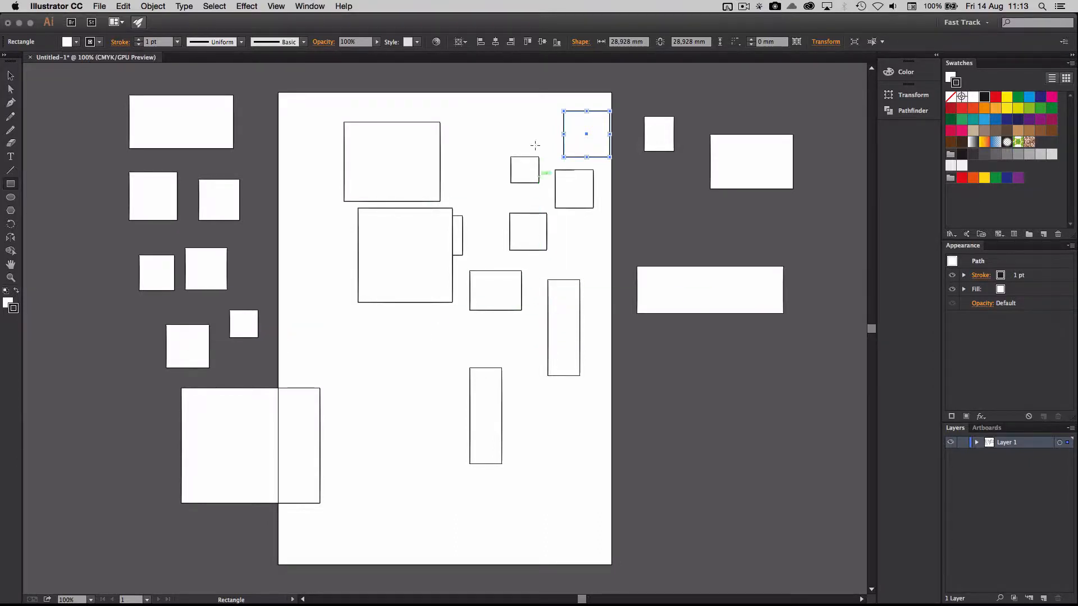
Move the 29 mm square left across the artboard and rotate it about 16° counterclockwise.
{"action": "left_click", "coordinate": [11, 75]}
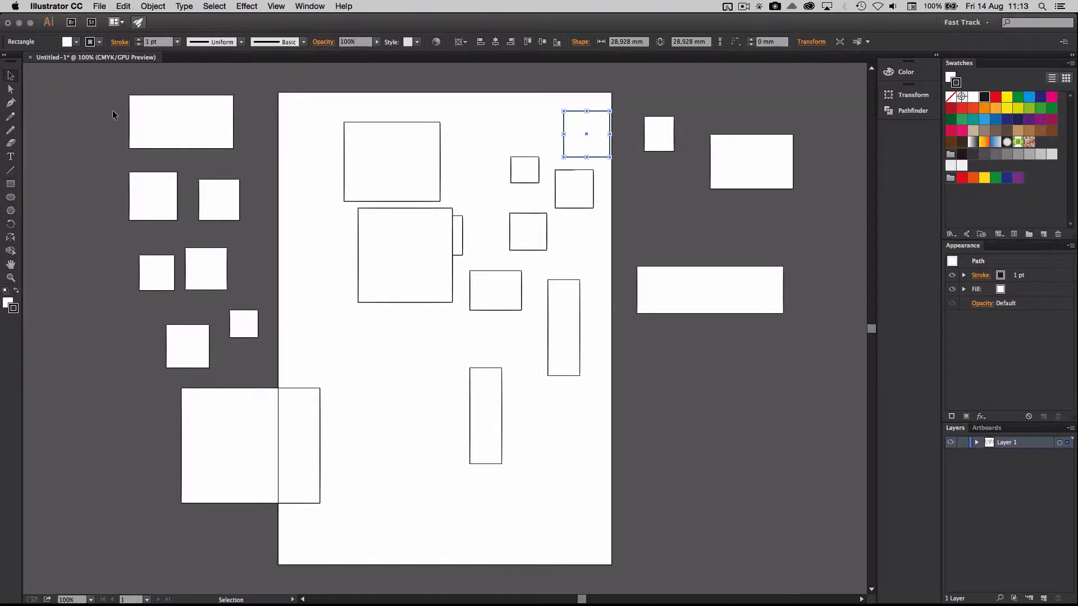
{"action": "left_click_drag", "start_coordinate": [573, 114], "coordinate": [497, 121]}
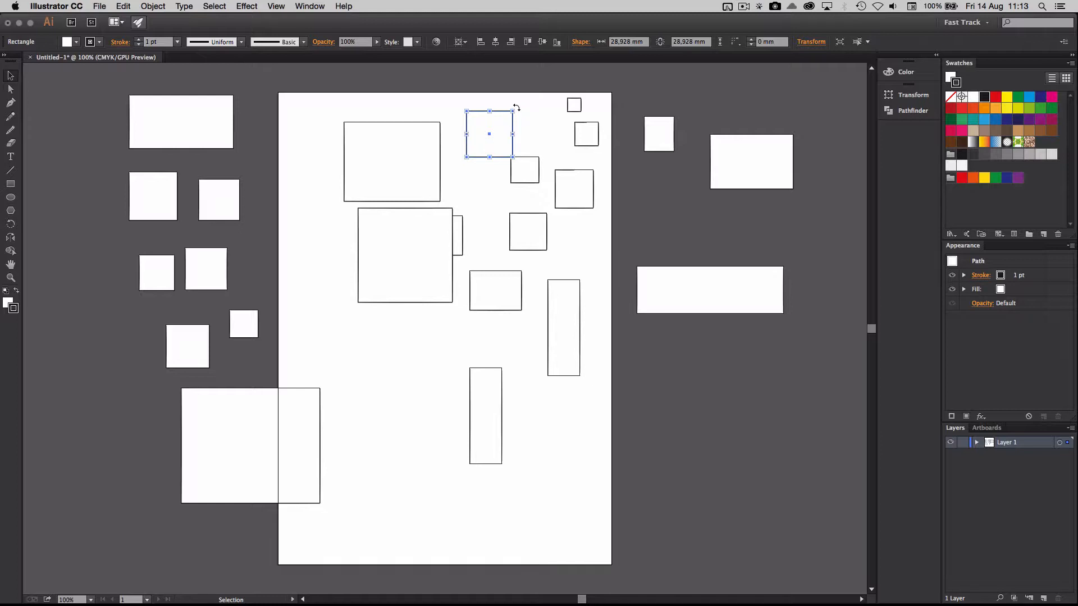
{"action": "mouse_move", "coordinate": [516, 108]}
{"action": "left_mouse_down"}
{"action": "mouse_move", "coordinate": [509, 102]}
{"action": "mouse_move", "coordinate": [523, 124]}
{"action": "mouse_move", "coordinate": [508, 96]}
{"action": "mouse_move", "coordinate": [517, 103]}
{"action": "left_mouse_up"}
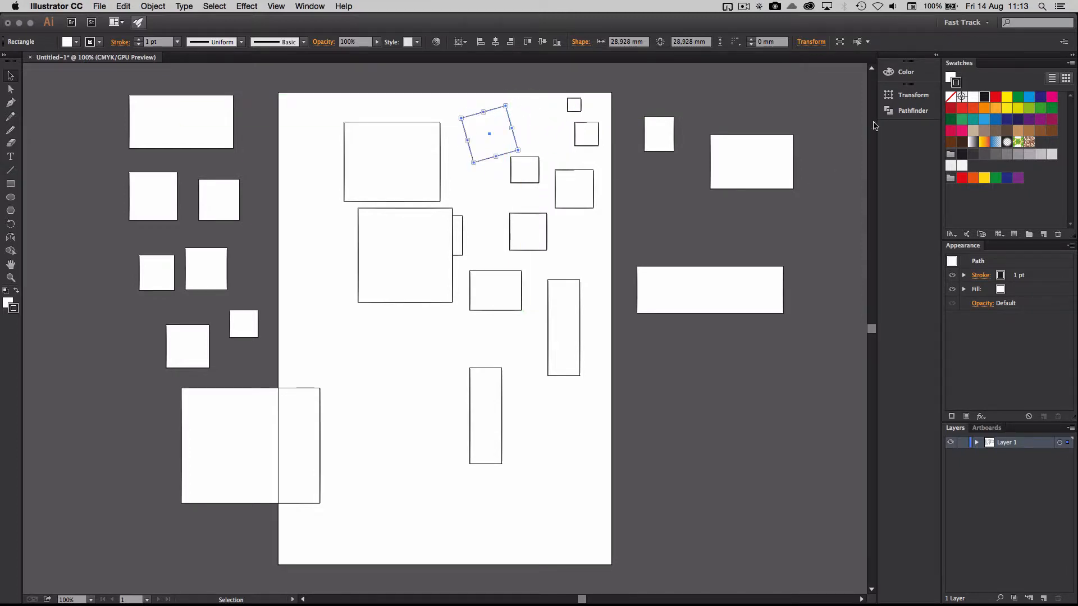
Move the rectangle at the far upper right closer to the artboard and set its width to 36 mm in its transform values.
{"action": "left_click", "coordinate": [910, 97]}
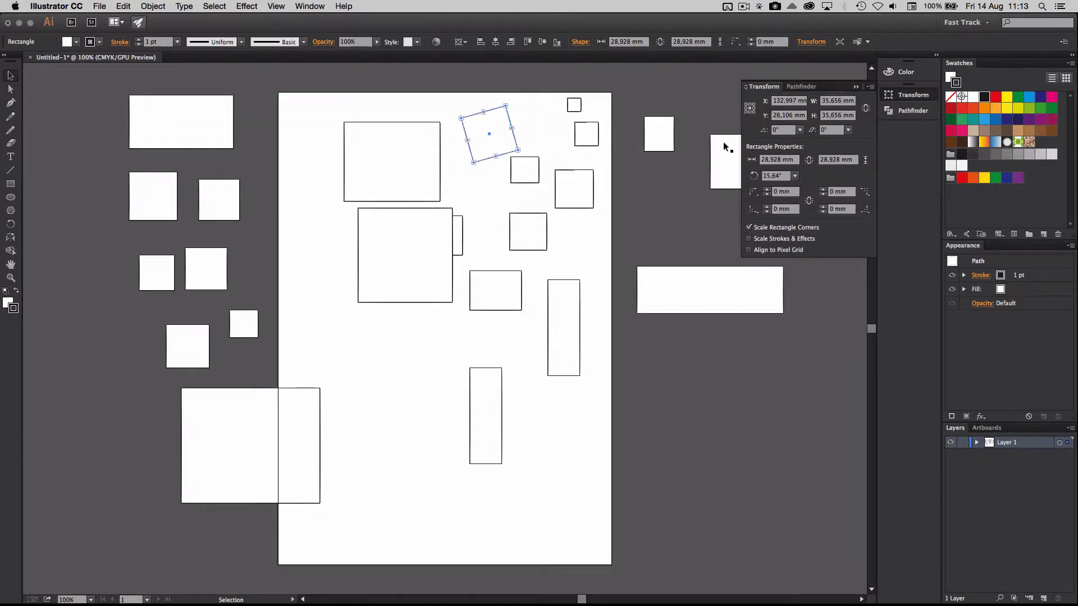
{"action": "left_click_drag", "start_coordinate": [727, 150], "coordinate": [695, 206]}
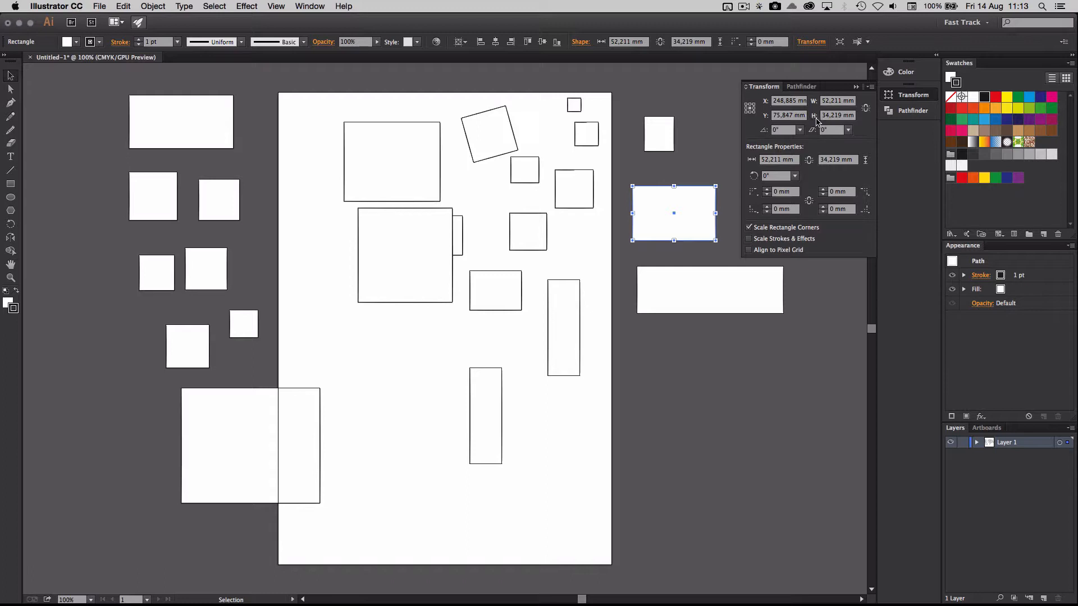
{"action": "left_click", "coordinate": [844, 101]}
{"action": "type", "text": "40"}
{"action": "key", "text": "Return"}
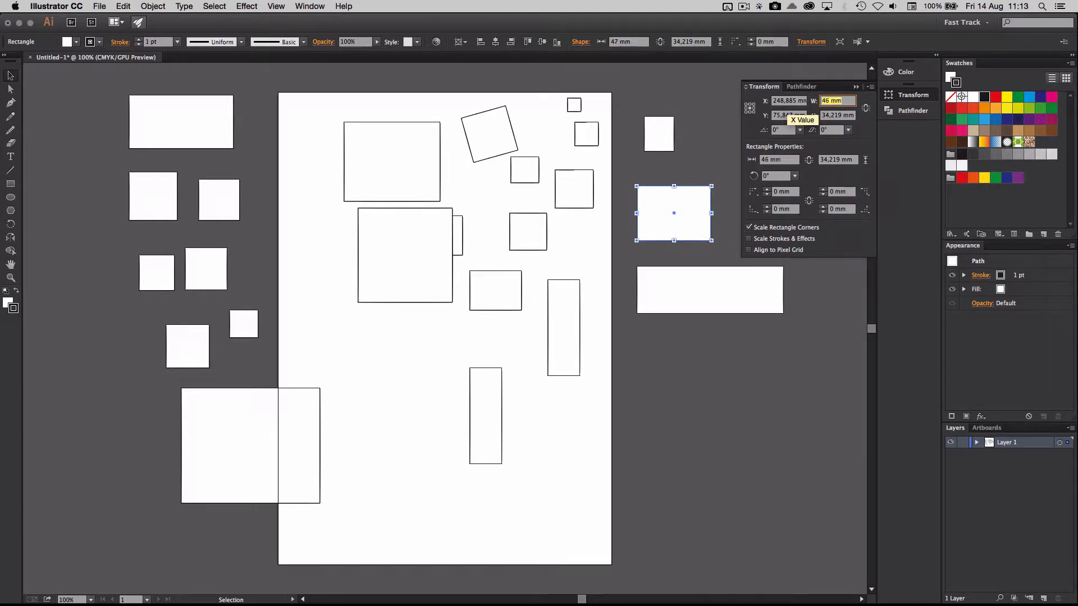
{"action": "key", "text": "Down"}
{"action": "key", "text": "Down"}
{"action": "key", "text": "Down"}
{"action": "key", "text": "Down"}
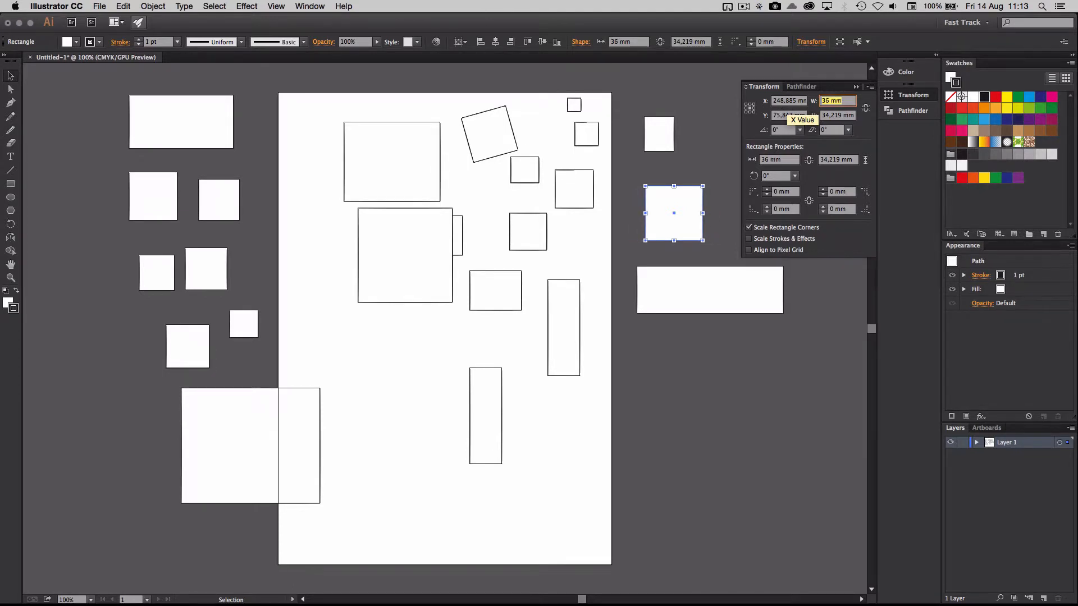
Increase the selected rectangle's height to 37 mm.
{"action": "key", "text": "Tab"}
{"action": "key", "text": "Up"}
{"action": "key", "text": "Up"}
{"action": "key", "text": "Up"}
{"action": "key", "text": "Up"}
{"action": "key", "text": "Up"}
{"action": "key", "text": "Up"}
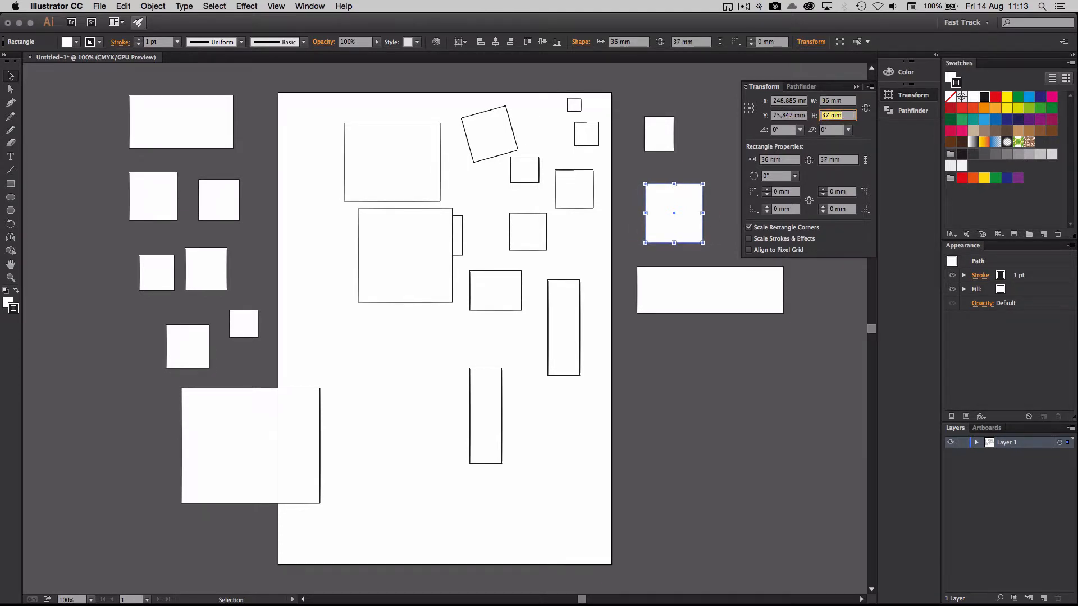
Set the selected rectangle's height to 42 mm.
{"action": "key", "text": "Up"}
{"action": "key", "text": "Up"}
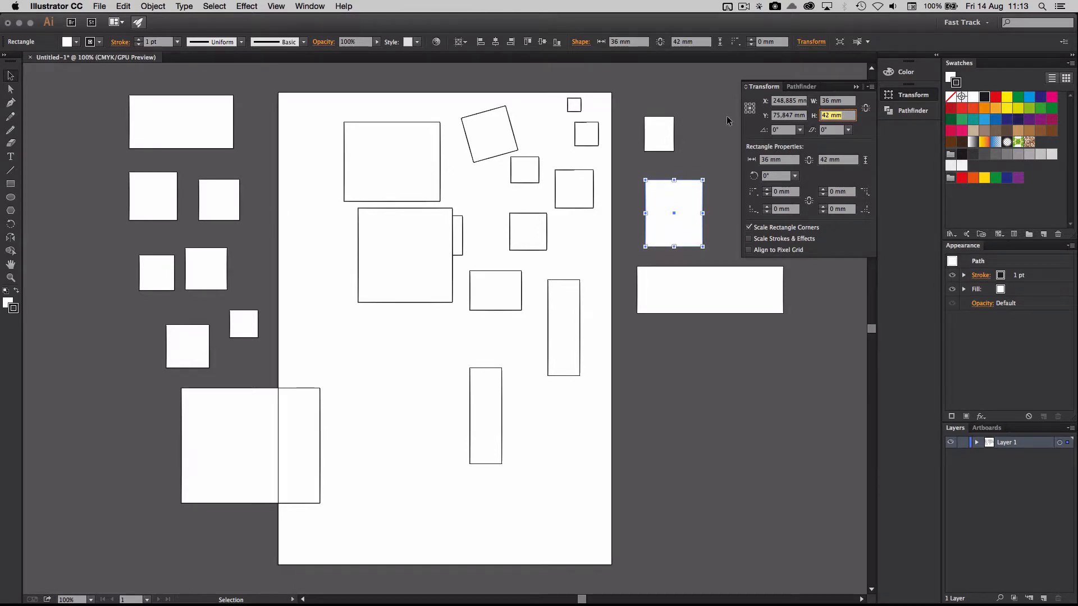
Rotate the selected rectangle 30° and increase its rotation degree by degree to 43°.
{"action": "left_click", "coordinate": [800, 131]}
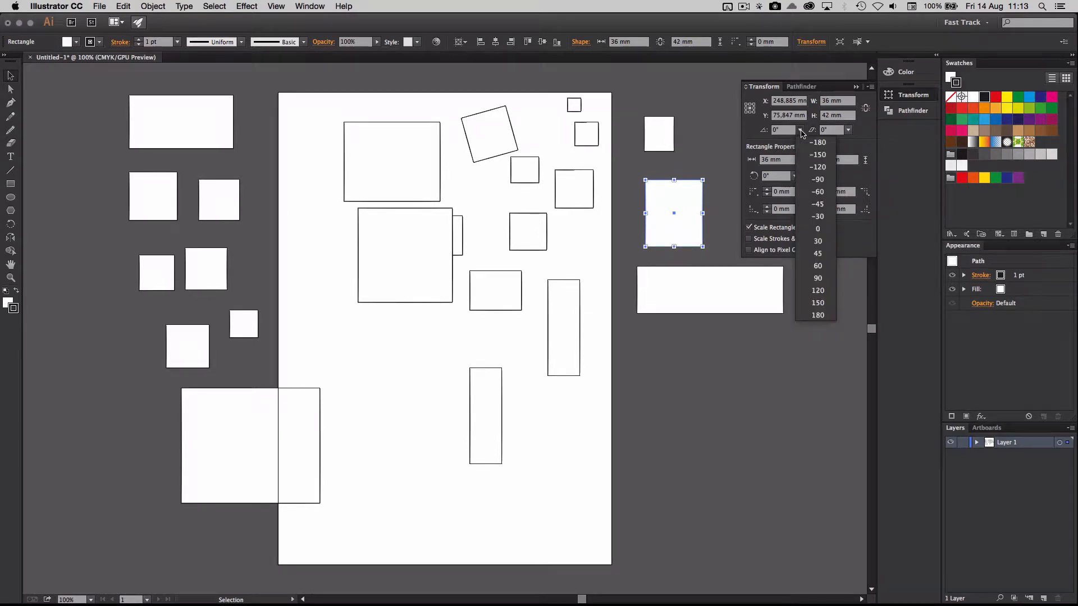
{"action": "left_click", "coordinate": [820, 241]}
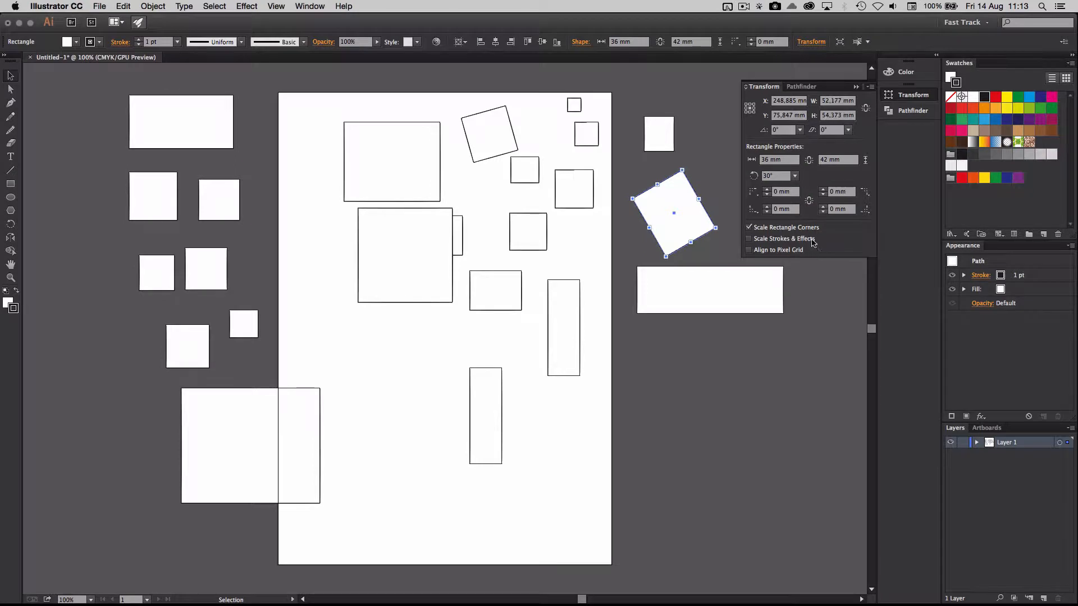
{"action": "left_click_drag", "start_coordinate": [783, 130], "coordinate": [710, 152]}
{"action": "key", "text": "Up"}
{"action": "key", "text": "Up"}
{"action": "key", "text": "Up"}
{"action": "key", "text": "Up"}
{"action": "key", "text": "Up"}
{"action": "key", "text": "Up"}
{"action": "key", "text": "Up"}
{"action": "key", "text": "Up"}
{"action": "key", "text": "Up"}
{"action": "key", "text": "Up"}
{"action": "key", "text": "Up"}
{"action": "key", "text": "Up"}
{"action": "key", "text": "Up"}
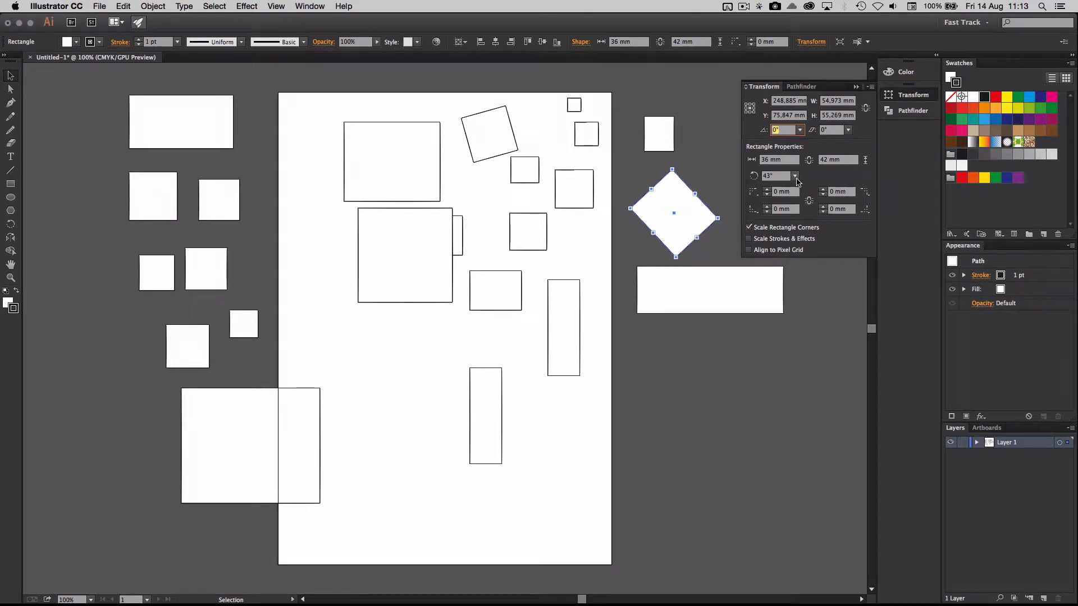
Reset the rectangle's rotation to 0° and move it and the wide rectangle below it lower beside the artboard.
{"action": "left_click", "coordinate": [795, 177]}
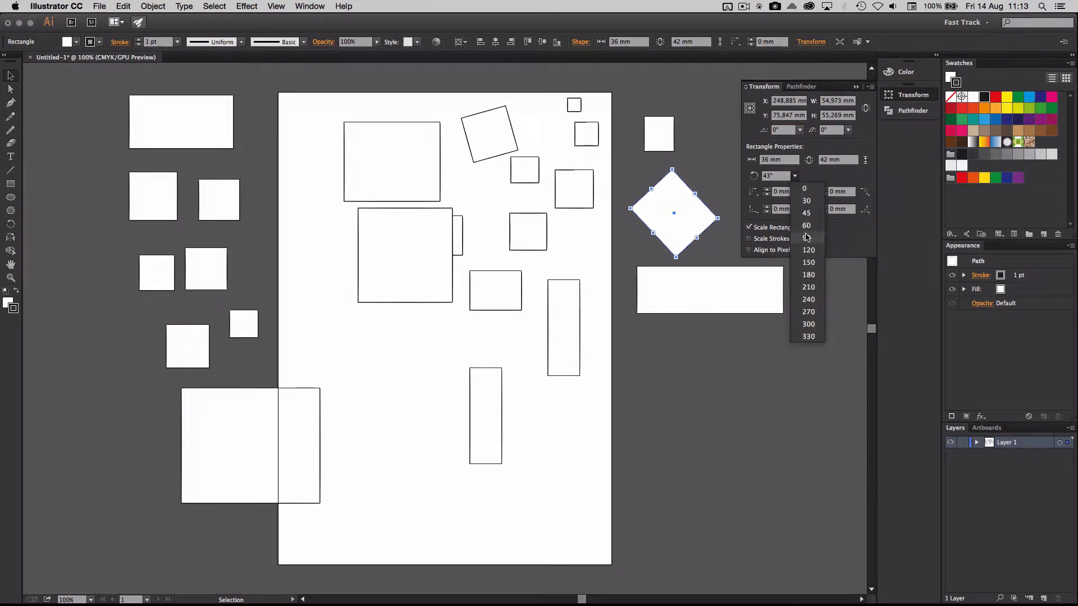
{"action": "left_click", "coordinate": [813, 192]}
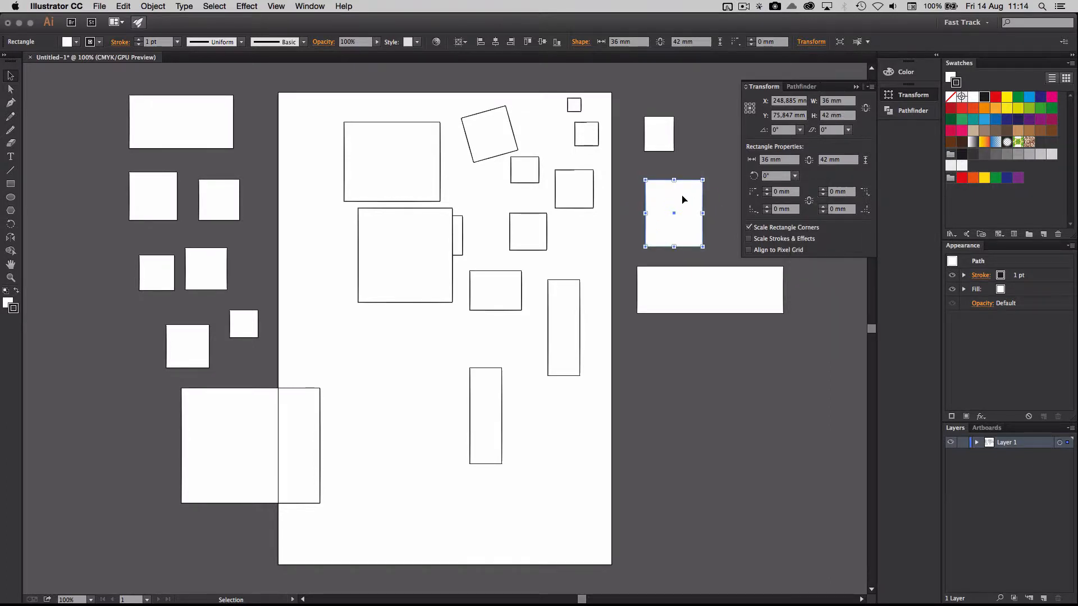
{"action": "left_click_drag", "start_coordinate": [684, 200], "coordinate": [674, 192]}
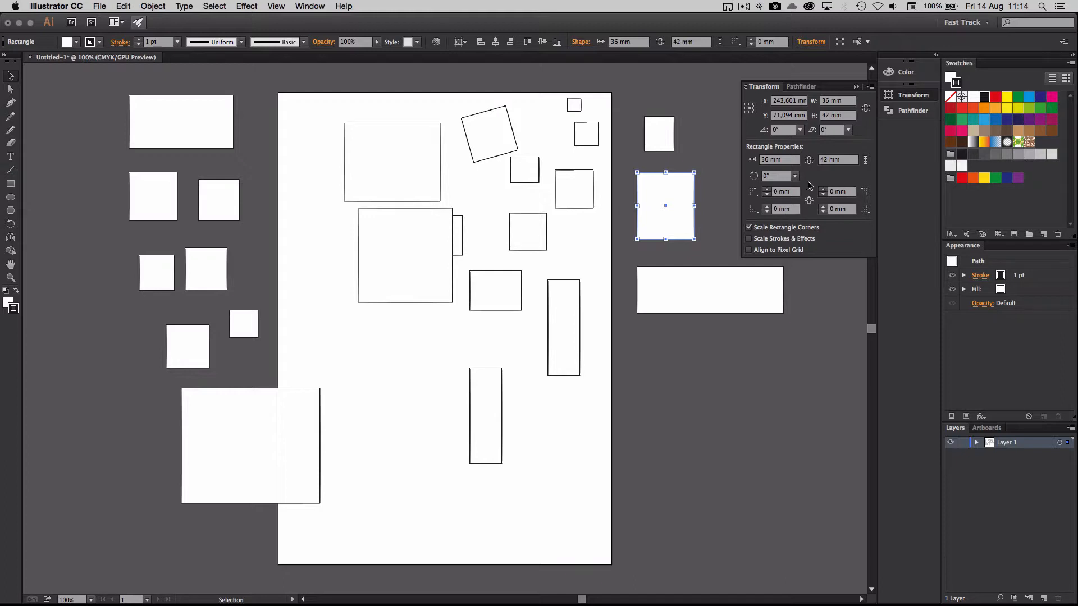
{"action": "left_click_drag", "start_coordinate": [701, 273], "coordinate": [697, 334]}
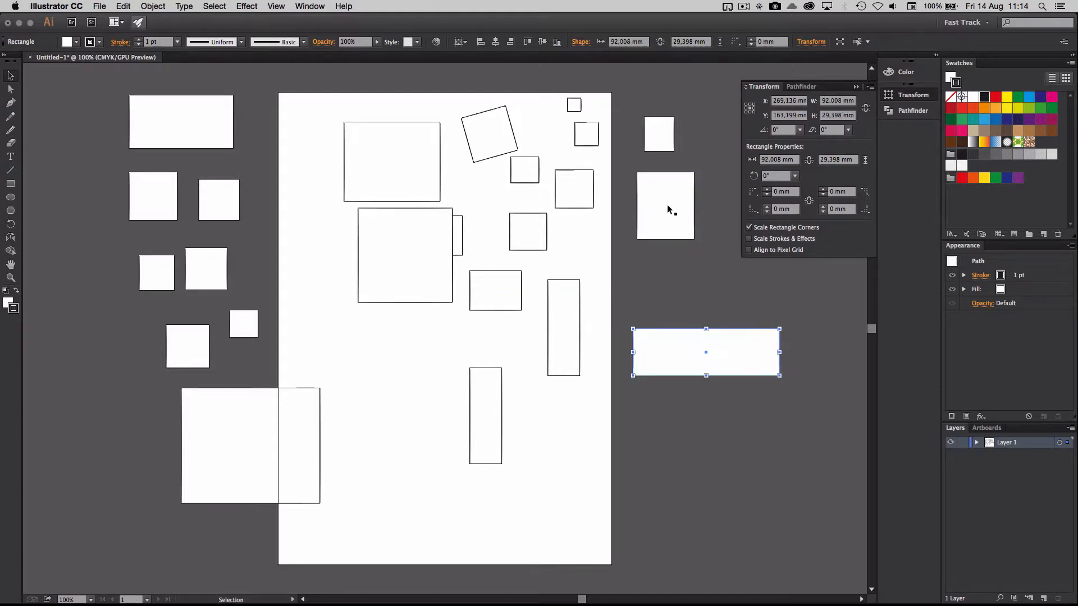
{"action": "left_click_drag", "start_coordinate": [668, 201], "coordinate": [679, 222]}
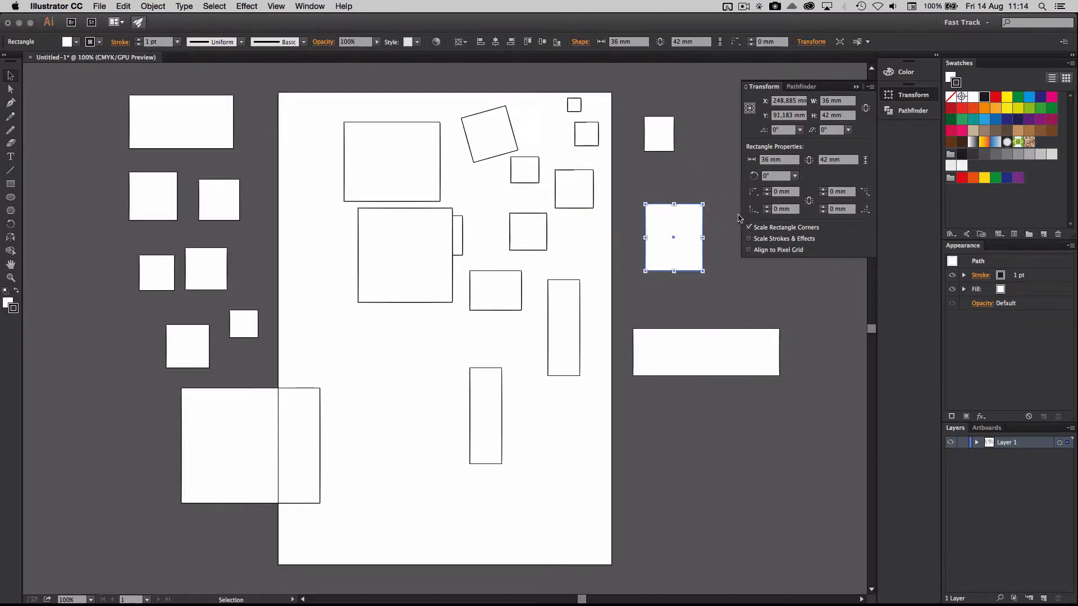
Round the upper-left corner of the 36 × 42 mm rectangle with a 13 mm radius.
{"action": "left_click", "coordinate": [767, 189]}
{"action": "left_click", "coordinate": [767, 189]}
{"action": "left_click", "coordinate": [767, 190]}
{"action": "left_click", "coordinate": [767, 190]}
{"action": "left_click", "coordinate": [767, 189]}
{"action": "left_click", "coordinate": [767, 189]}
{"action": "left_click", "coordinate": [767, 190]}
{"action": "left_click", "coordinate": [767, 189]}
{"action": "left_click", "coordinate": [767, 189]}
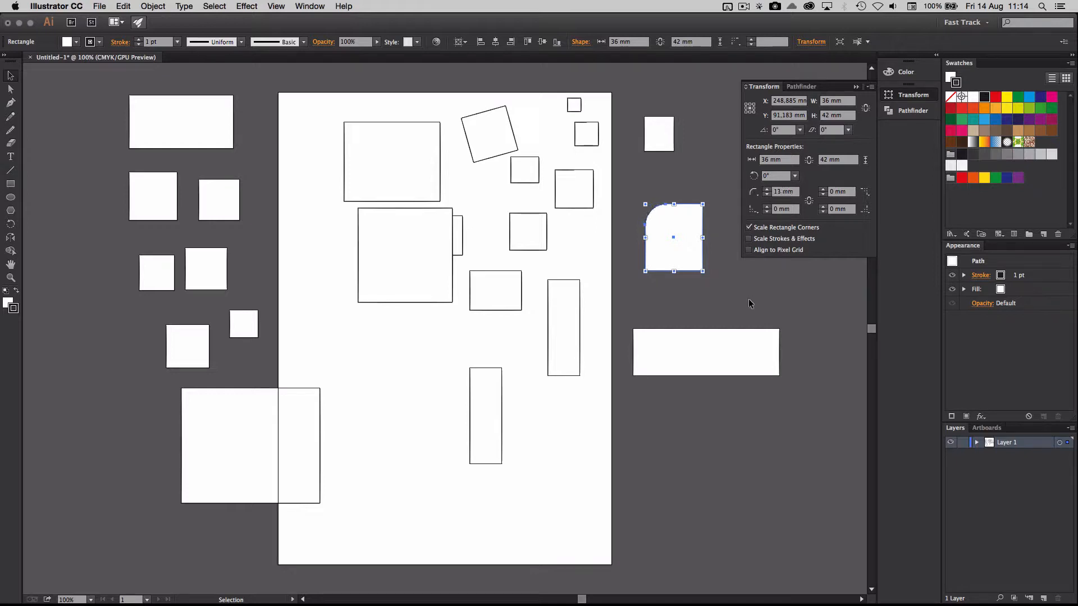
Set the rectangle's lower-left corner radius to 13 mm and change that corner's type to inverted round.
{"action": "left_click", "coordinate": [767, 206]}
{"action": "left_click", "coordinate": [767, 206]}
{"action": "left_click", "coordinate": [767, 207]}
{"action": "left_click", "coordinate": [767, 207]}
{"action": "left_click", "coordinate": [767, 206]}
{"action": "left_click", "coordinate": [767, 206]}
{"action": "left_click", "coordinate": [767, 207]}
{"action": "left_click", "coordinate": [767, 207]}
{"action": "left_click", "coordinate": [754, 210]}
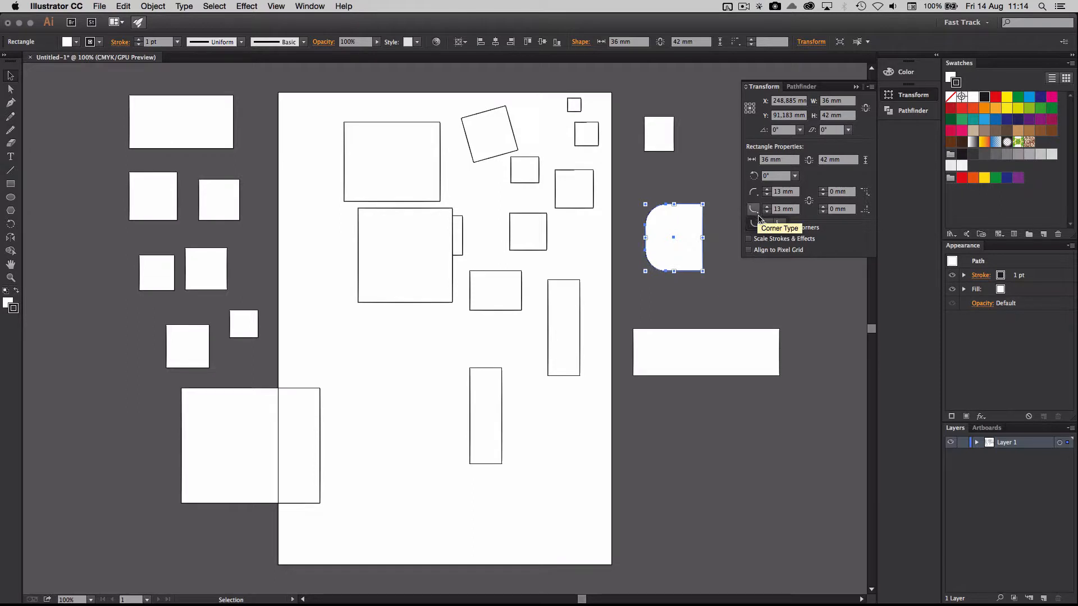
{"action": "left_click", "coordinate": [769, 227]}
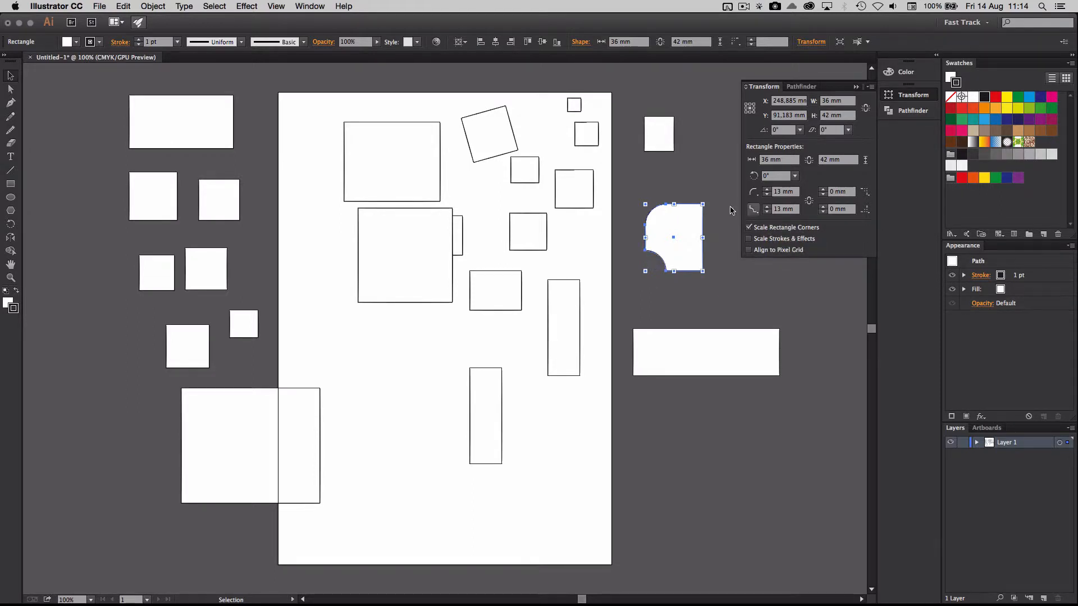
Move the rounded shape and the wide rectangle up, and enlarge the wide rectangle to about 118 × 50 mm with strokes and effects scaling enabled.
{"action": "left_click_drag", "start_coordinate": [696, 235], "coordinate": [682, 205]}
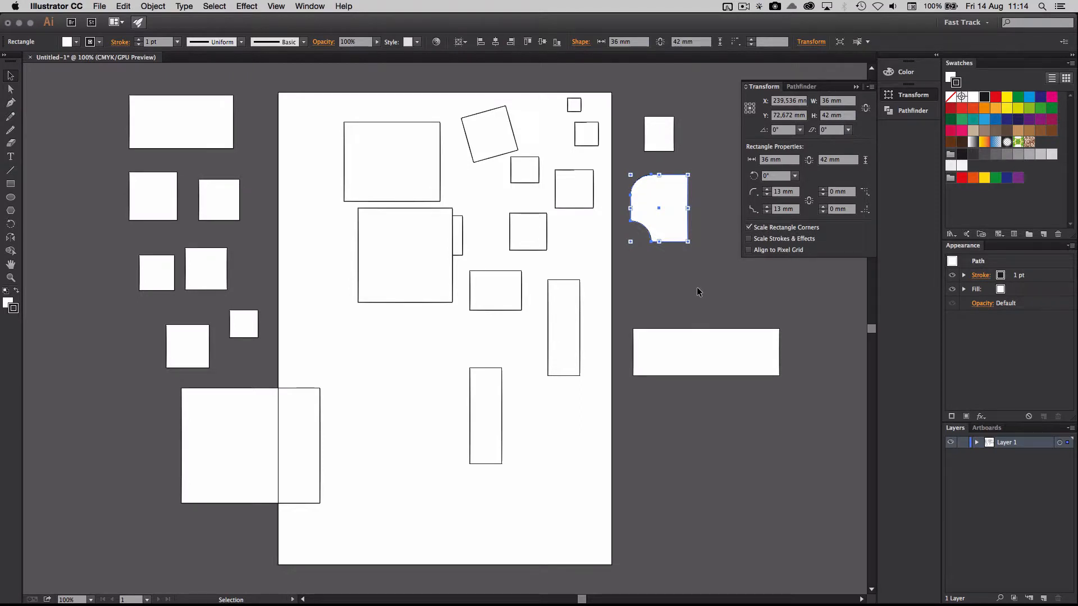
{"action": "left_click", "coordinate": [696, 287]}
{"action": "left_click_drag", "start_coordinate": [720, 359], "coordinate": [718, 335]}
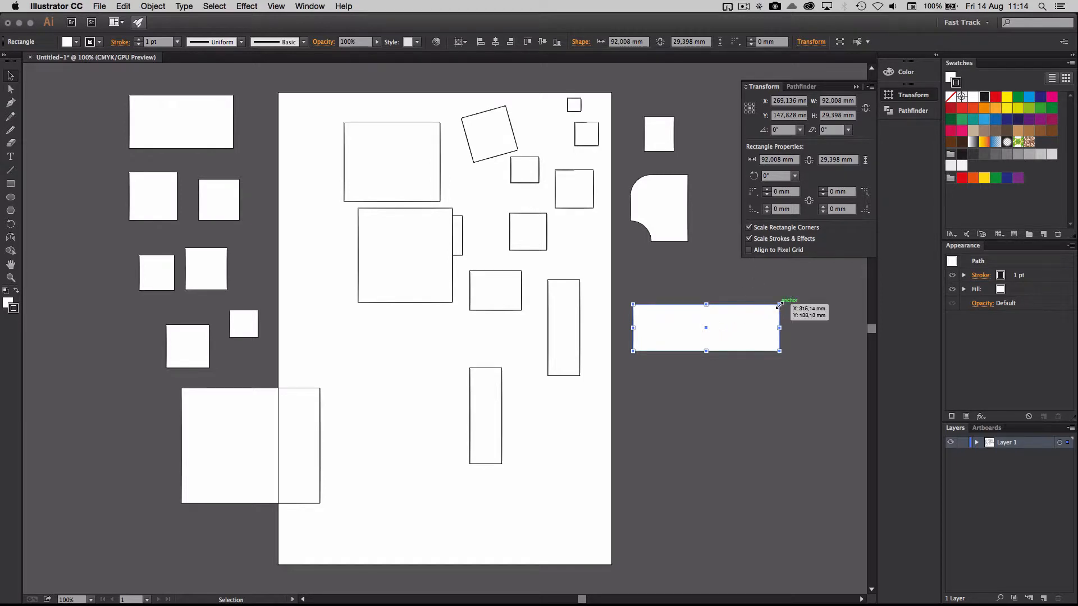
{"action": "left_click_drag", "start_coordinate": [779, 304], "coordinate": [820, 272]}
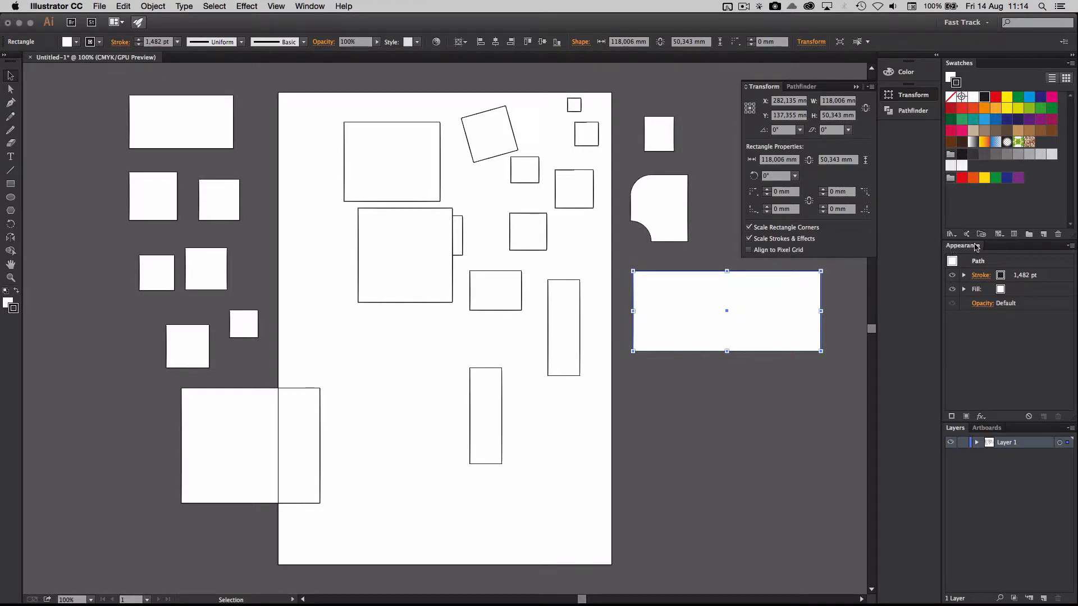
Give the wide rectangle a 10 pt stroke and resize it to about 94 × 91 mm with its stroke scaling along.
{"action": "left_click", "coordinate": [1035, 280]}
{"action": "left_click", "coordinate": [1051, 279]}
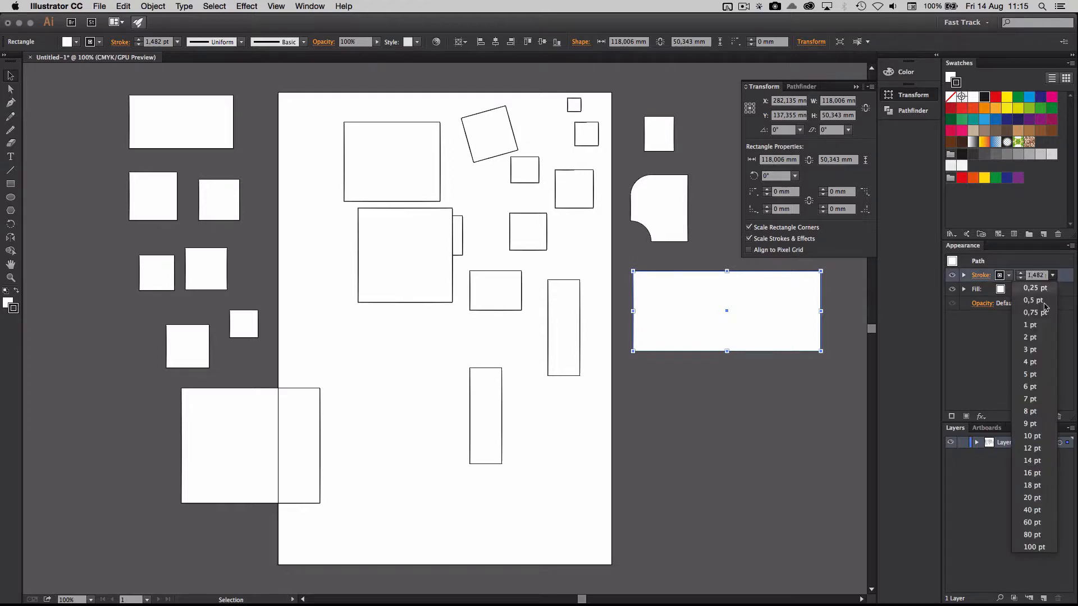
{"action": "left_click", "coordinate": [1040, 438]}
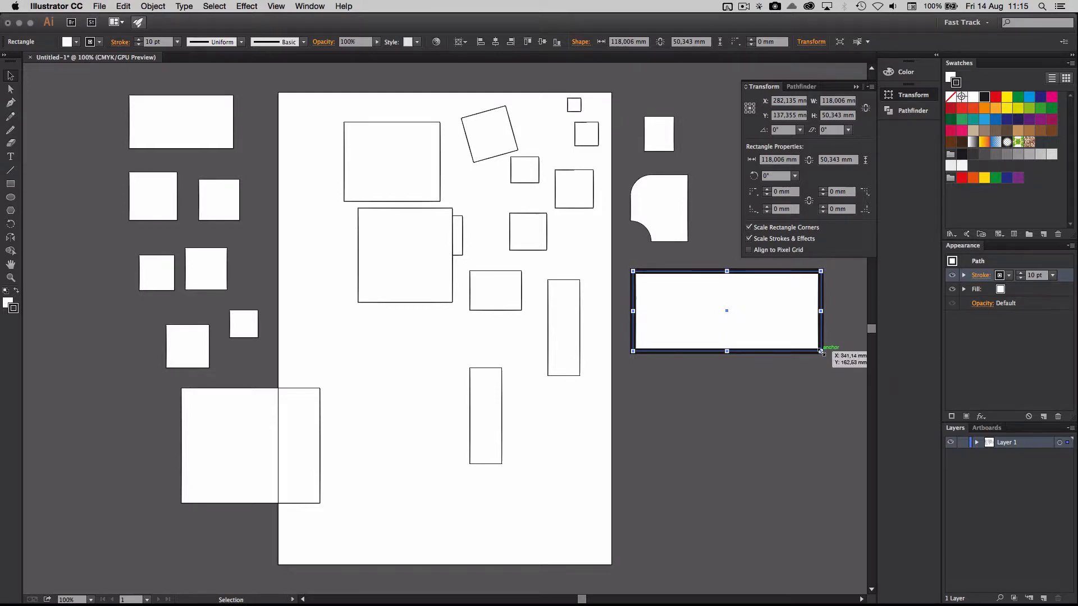
{"action": "left_click_drag", "start_coordinate": [821, 351], "coordinate": [782, 416]}
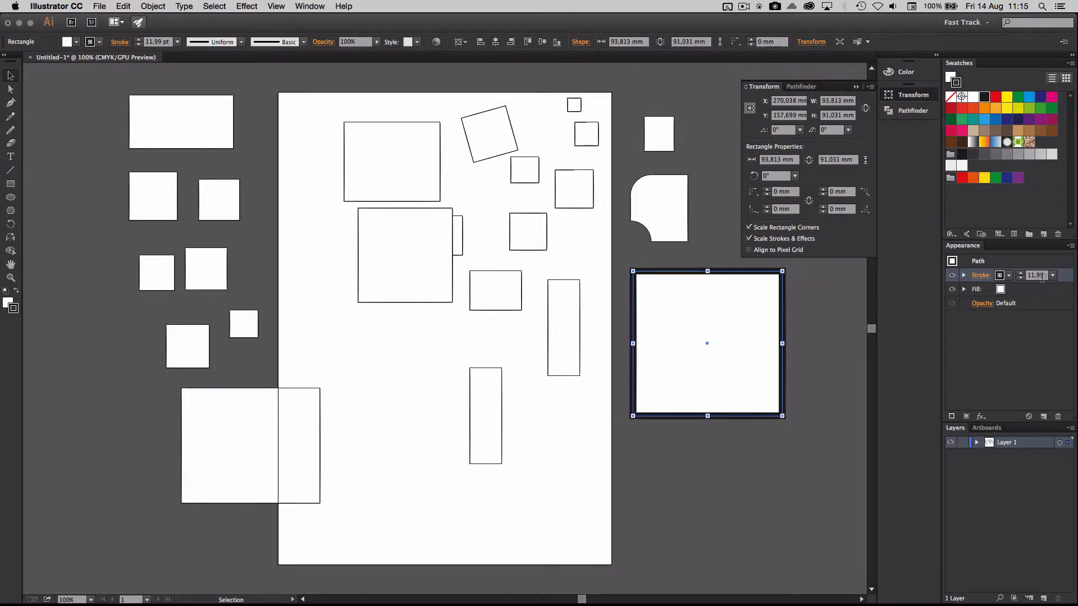
Turn off stroke and effect scaling, set the rectangle's stroke to 10 pt, and resize it to about 57 × 103 mm.
{"action": "left_click", "coordinate": [749, 239]}
{"action": "left_click", "coordinate": [1021, 278]}
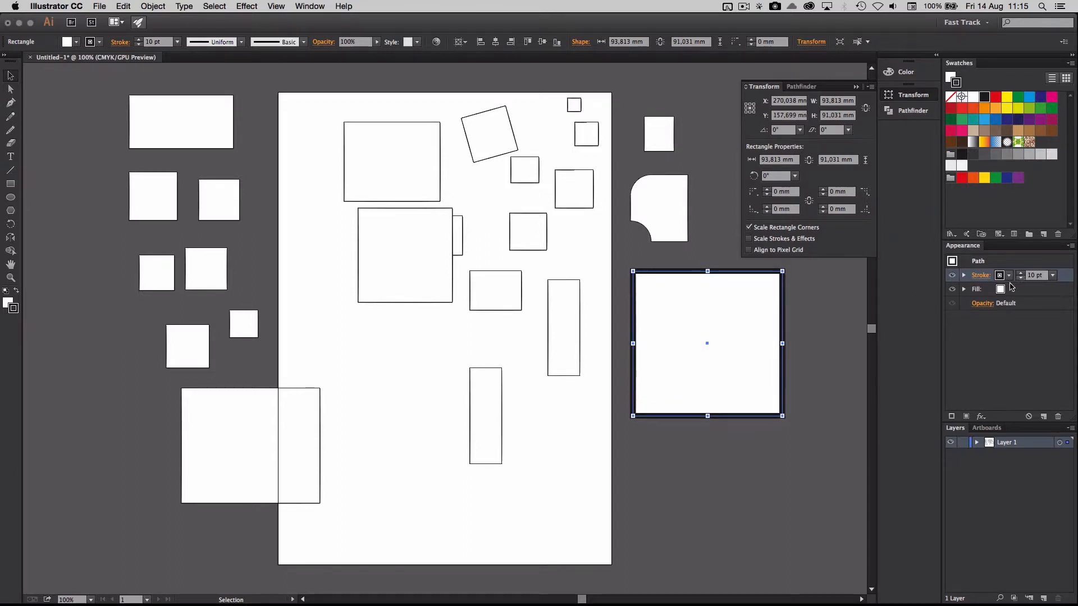
{"action": "left_click_drag", "start_coordinate": [782, 343], "coordinate": [727, 344]}
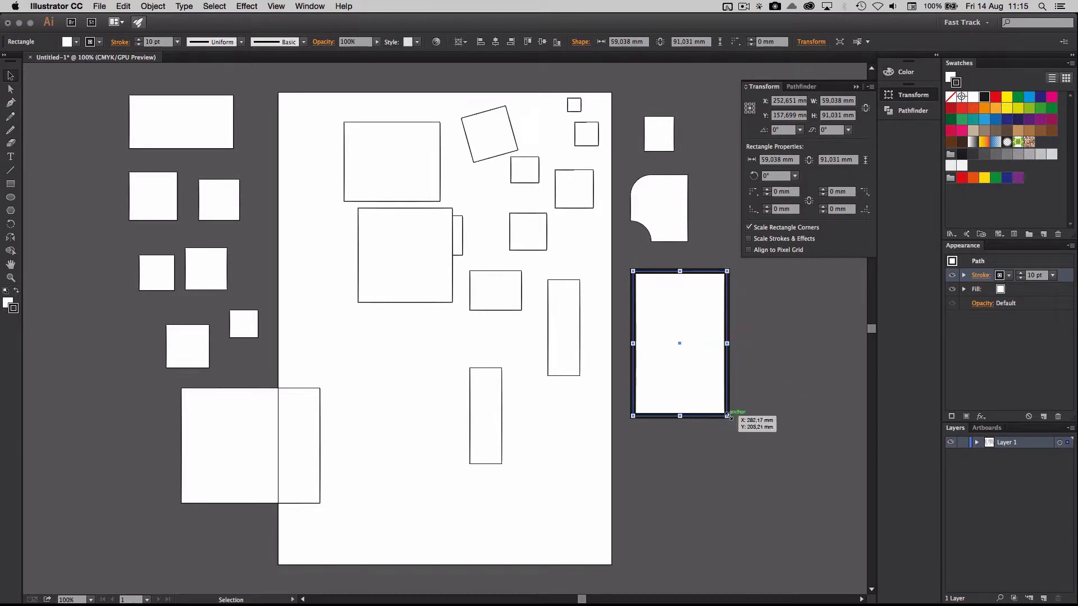
{"action": "mouse_move", "coordinate": [726, 415]}
{"action": "left_mouse_down"}
{"action": "mouse_move", "coordinate": [714, 331]}
{"action": "mouse_move", "coordinate": [725, 436]}
{"action": "left_mouse_up"}
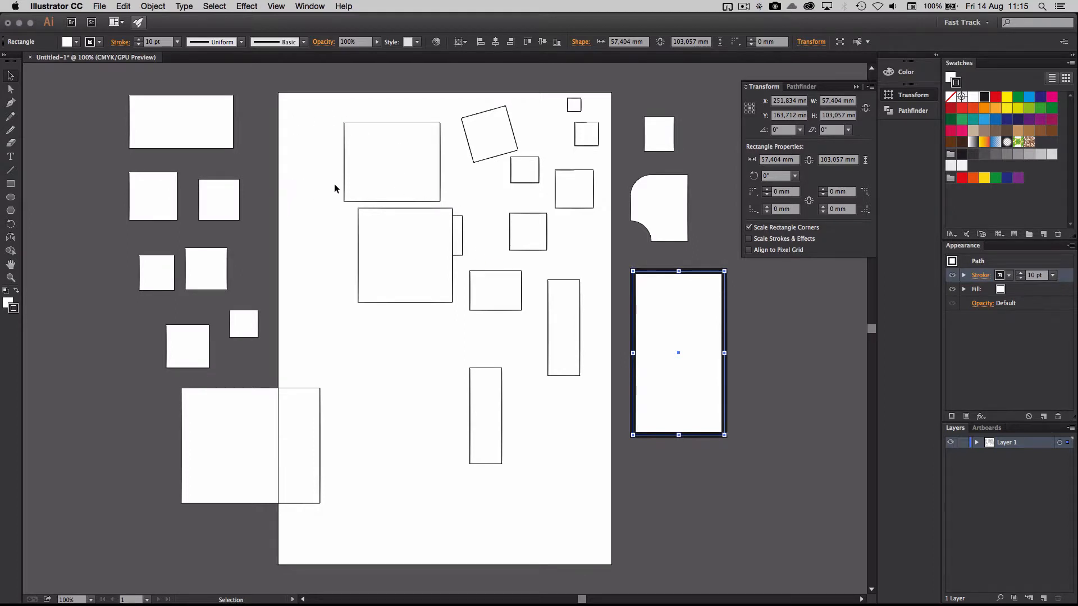
Delete the two largest shapes in the artboard's upper-left area, first the rectangle and then the square below it.
{"action": "left_click_drag", "start_coordinate": [413, 144], "coordinate": [389, 133]}
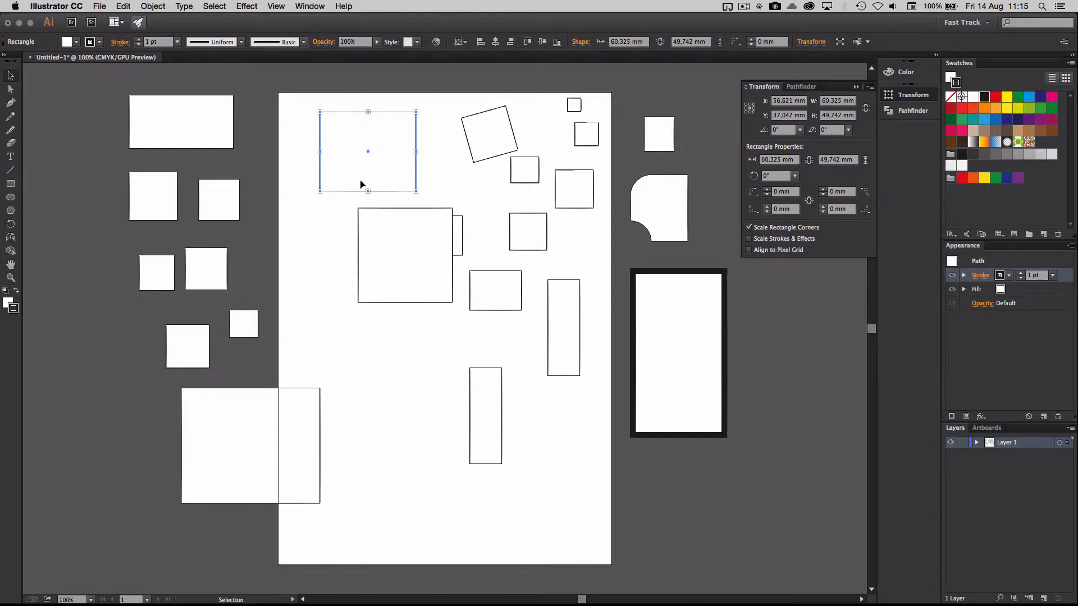
{"action": "key", "text": "Delete"}
{"action": "left_click", "coordinate": [412, 221]}
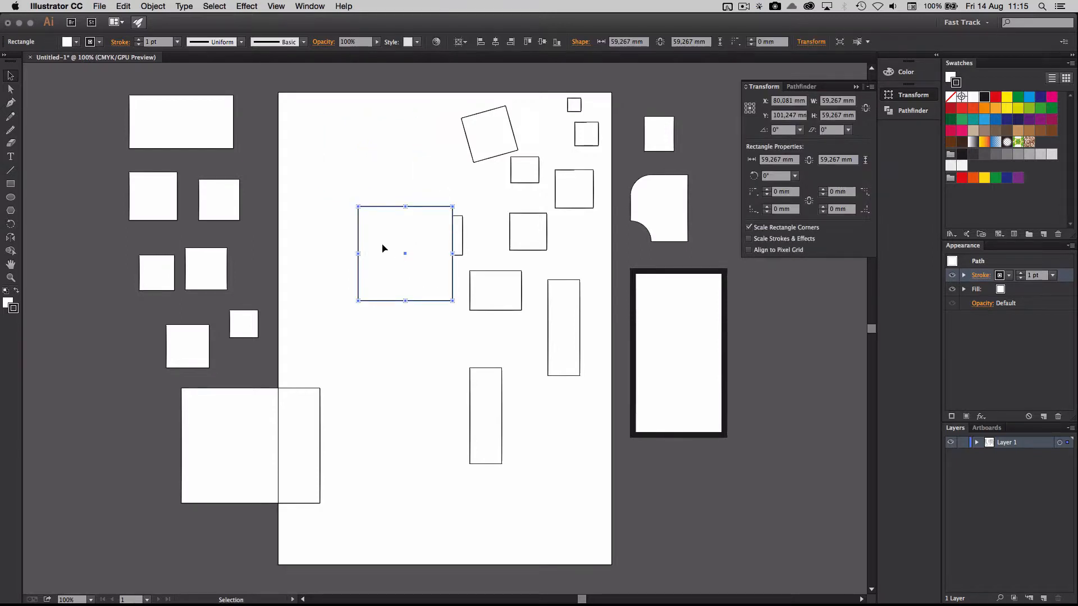
{"action": "key", "text": "Delete"}
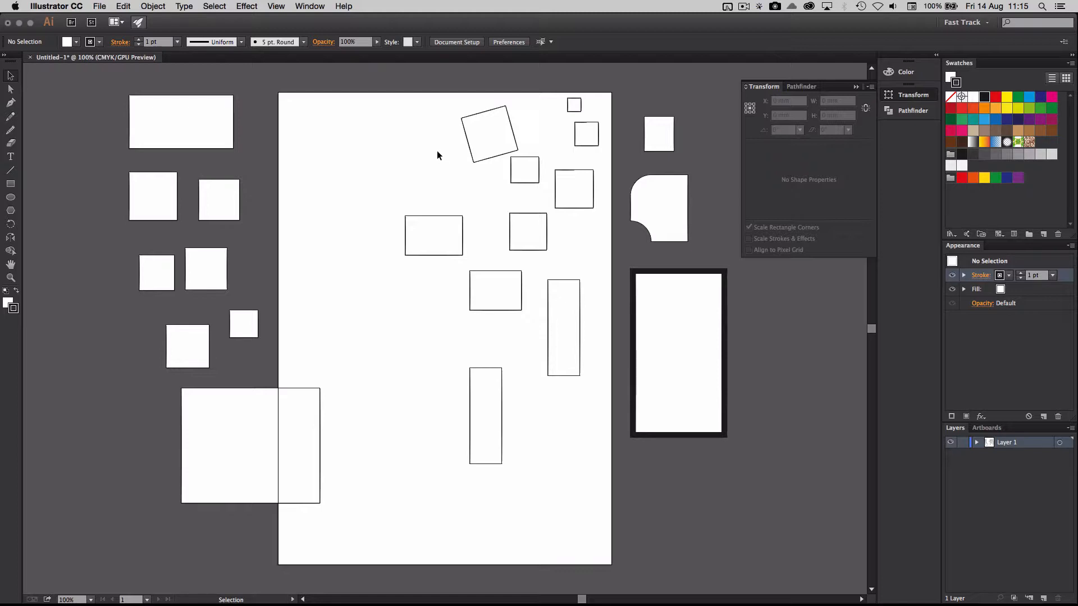
{"action": "left_click", "coordinate": [750, 9]}
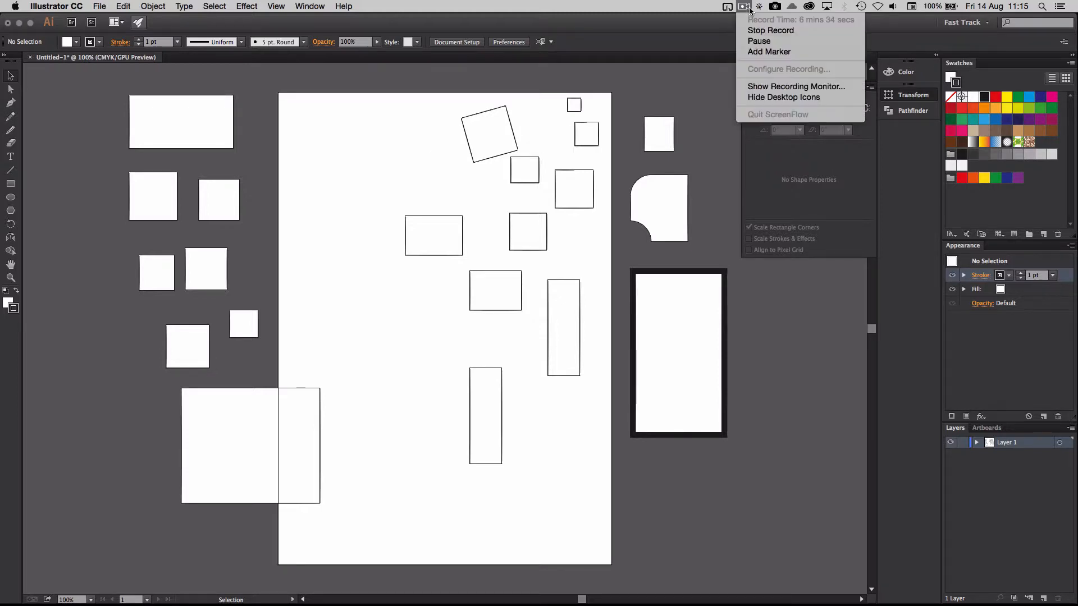
{"action": "left_click", "coordinate": [759, 41]}
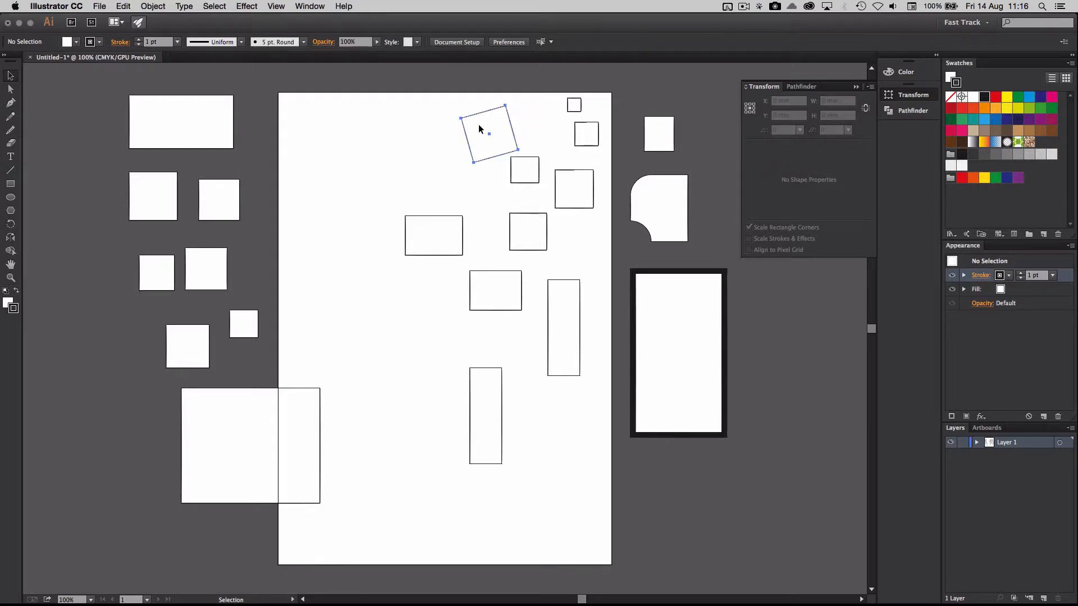
Select the tilted square together with four other artboard shapes, move them down and delete them.
{"action": "mouse_move", "coordinate": [480, 125]}
{"action": "left_mouse_down"}
{"action": "mouse_move", "coordinate": [522, 169]}
{"action": "mouse_move", "coordinate": [478, 127]}
{"action": "left_mouse_up"}
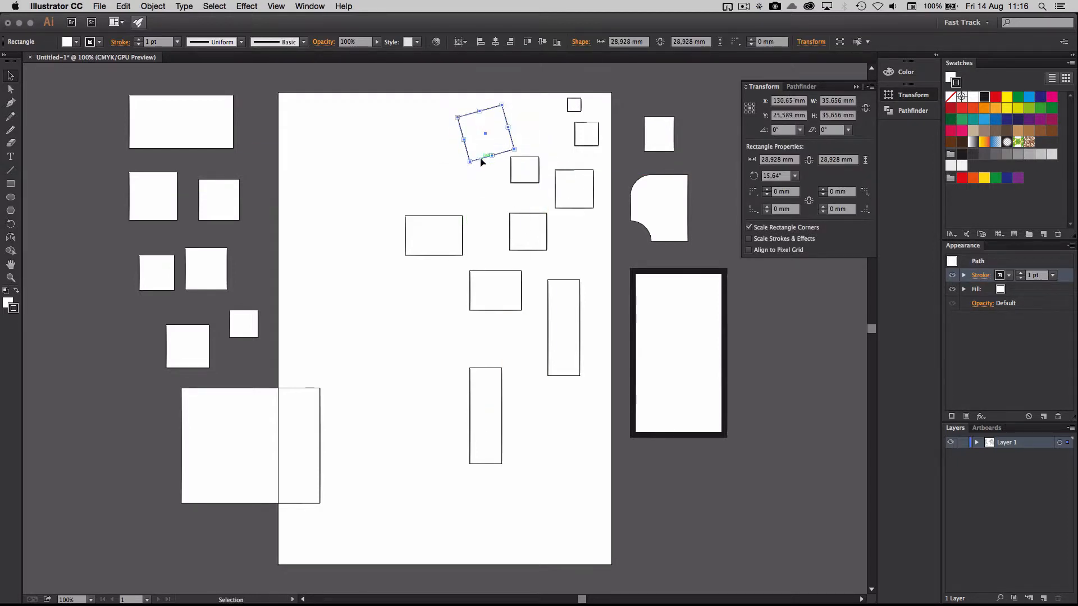
{"action": "left_click_drag", "start_coordinate": [522, 172], "coordinate": [518, 172]}
{"action": "left_click", "coordinate": [452, 228]}
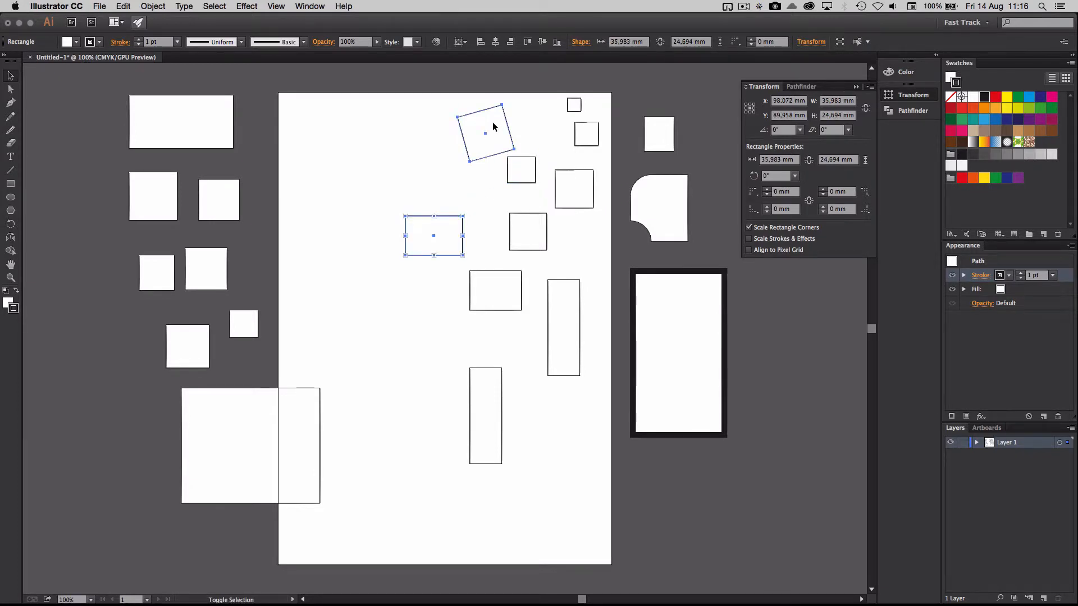
{"action": "left_click_drag", "start_coordinate": [493, 126], "coordinate": [493, 271]}
{"action": "left_click", "coordinate": [536, 222], "text": "shift"}
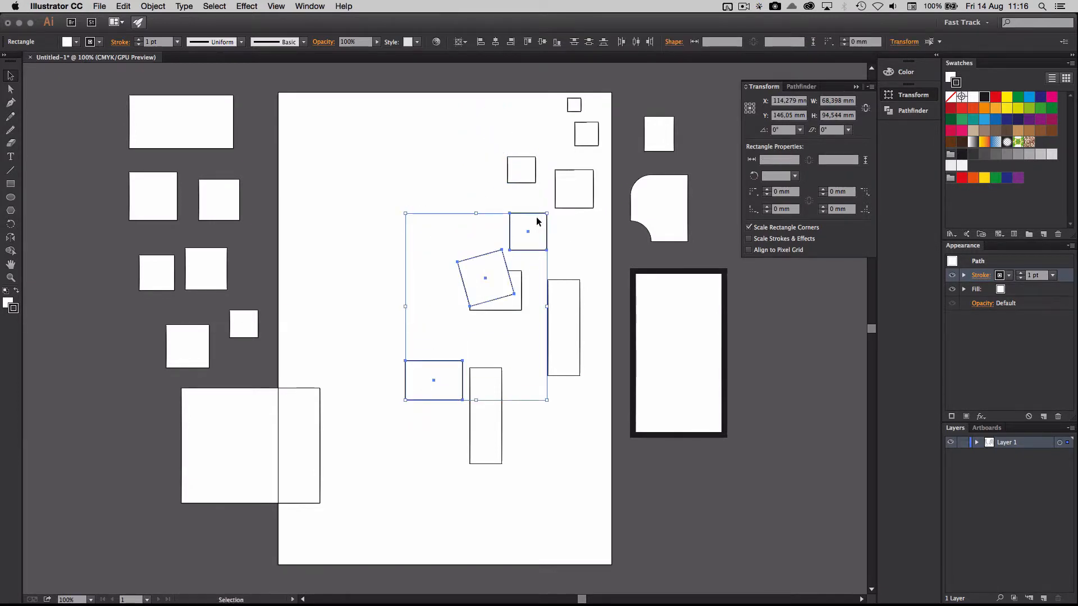
{"action": "left_click", "coordinate": [588, 137], "text": "shift"}
{"action": "left_click_drag", "start_coordinate": [588, 137], "coordinate": [588, 329]}
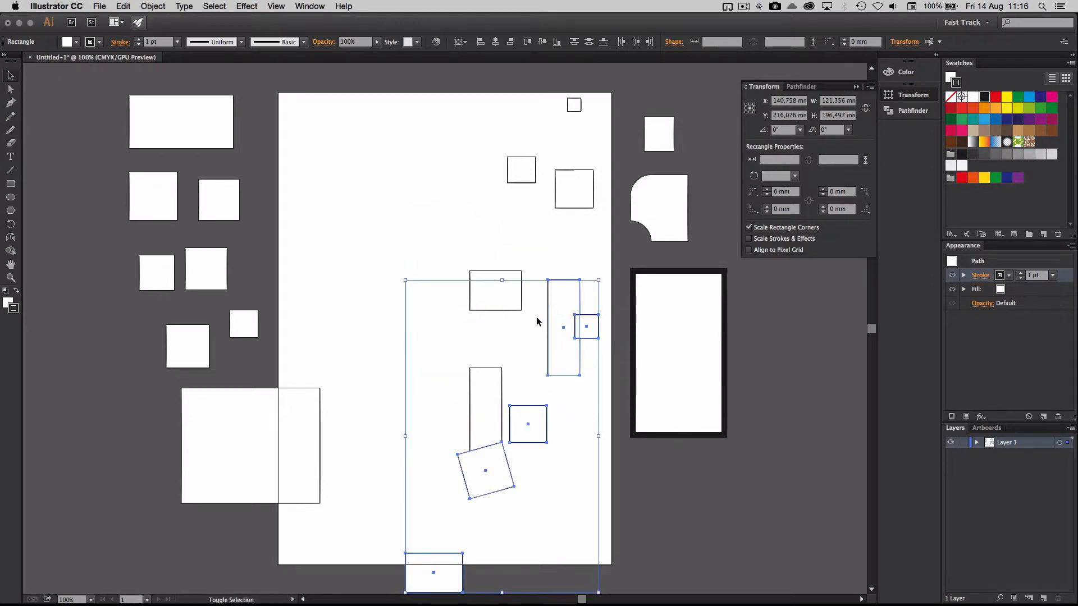
{"action": "key", "text": "Delete"}
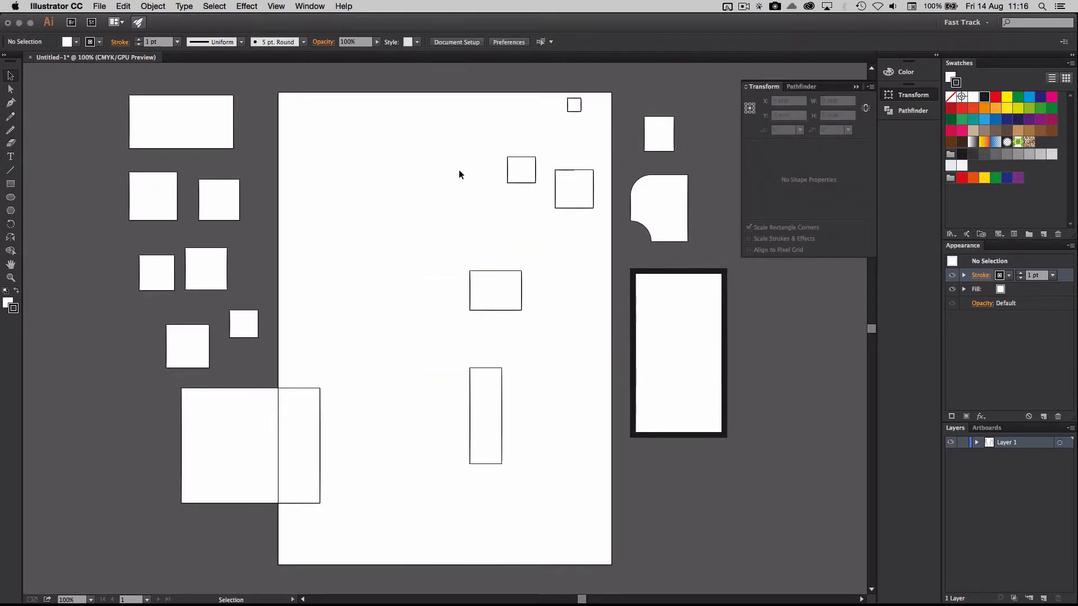
Select the three shapes in the artboard's middle column with one selection marquee and delete them.
{"action": "left_click_drag", "start_coordinate": [441, 119], "coordinate": [517, 405]}
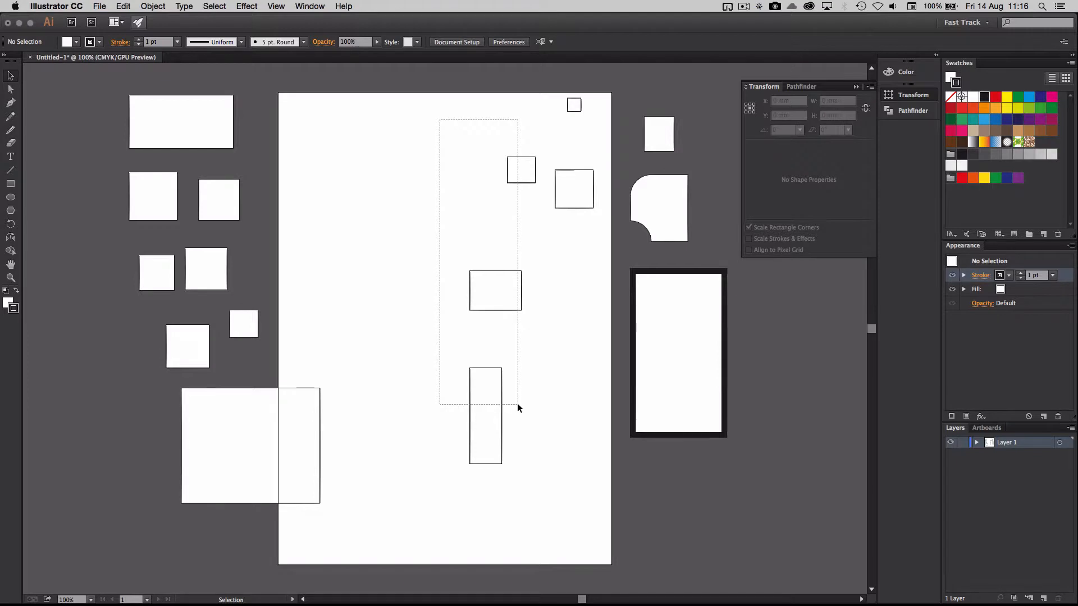
{"action": "left_click_drag", "start_coordinate": [517, 403], "coordinate": [514, 428]}
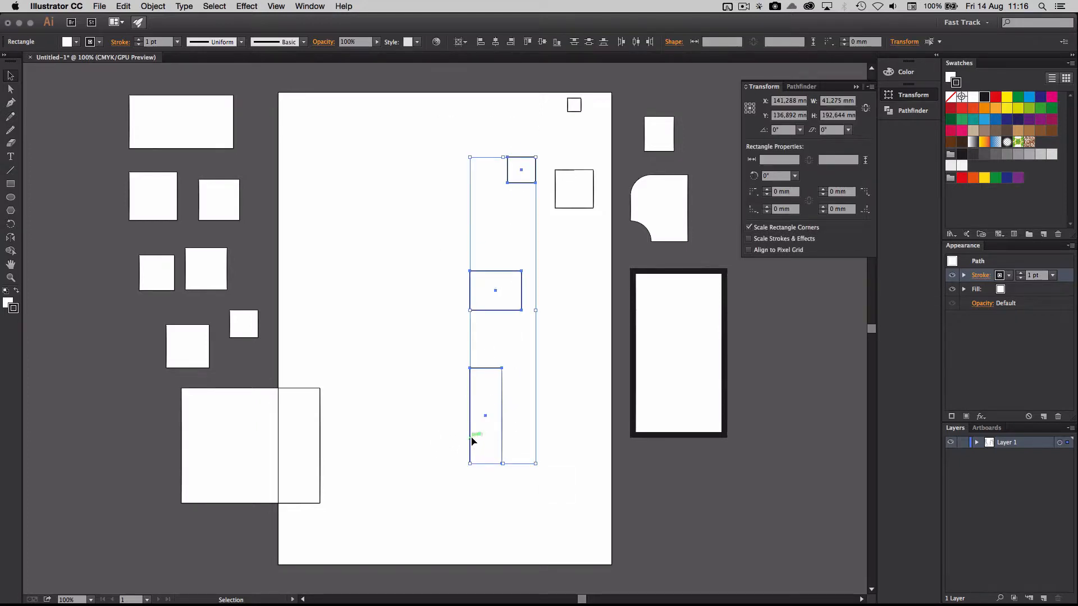
{"action": "key", "text": "Delete"}
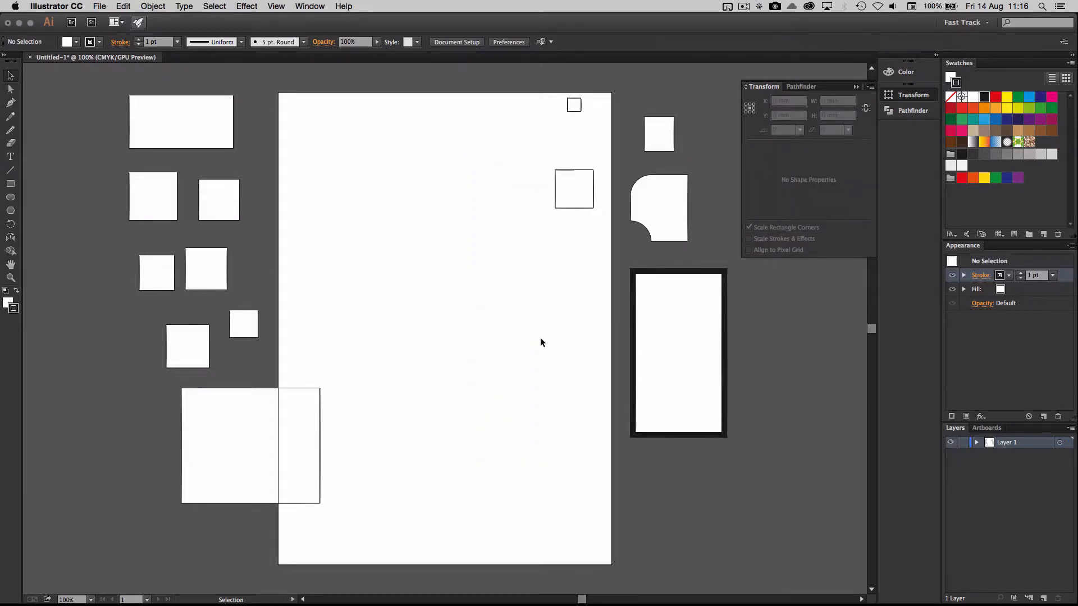
Move the thick-outlined rectangle from beside the artboard onto its left half.
{"action": "left_click_drag", "start_coordinate": [681, 304], "coordinate": [388, 258]}
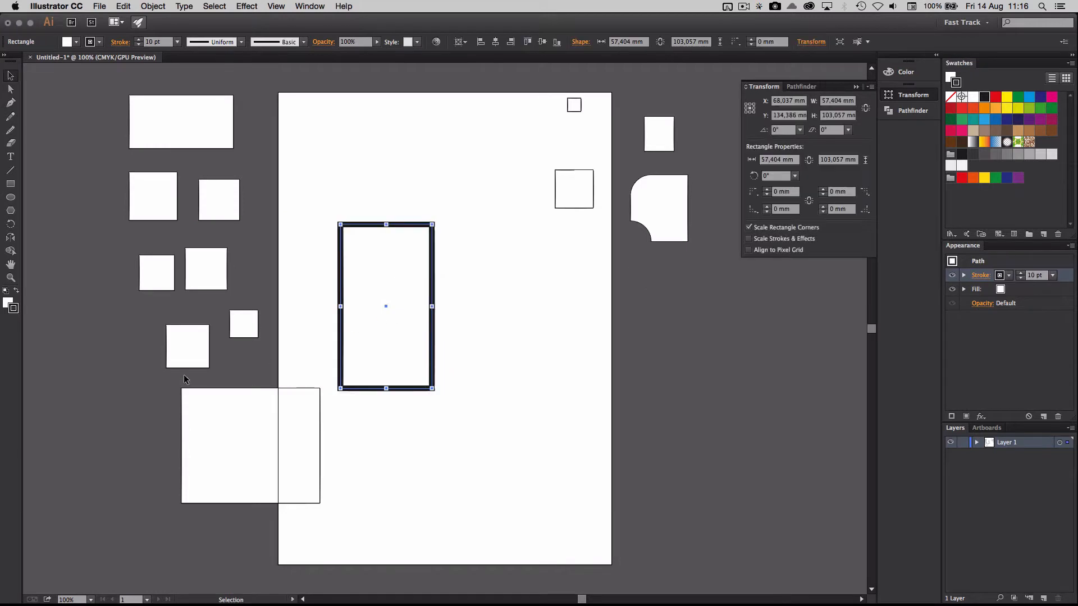
Move the large square fully off the artboard and delete the four shapes around the artboard's upper-right corner.
{"action": "left_click_drag", "start_coordinate": [196, 438], "coordinate": [63, 424]}
{"action": "left_click_drag", "start_coordinate": [526, 93], "coordinate": [693, 274]}
{"action": "key", "text": "Delete"}
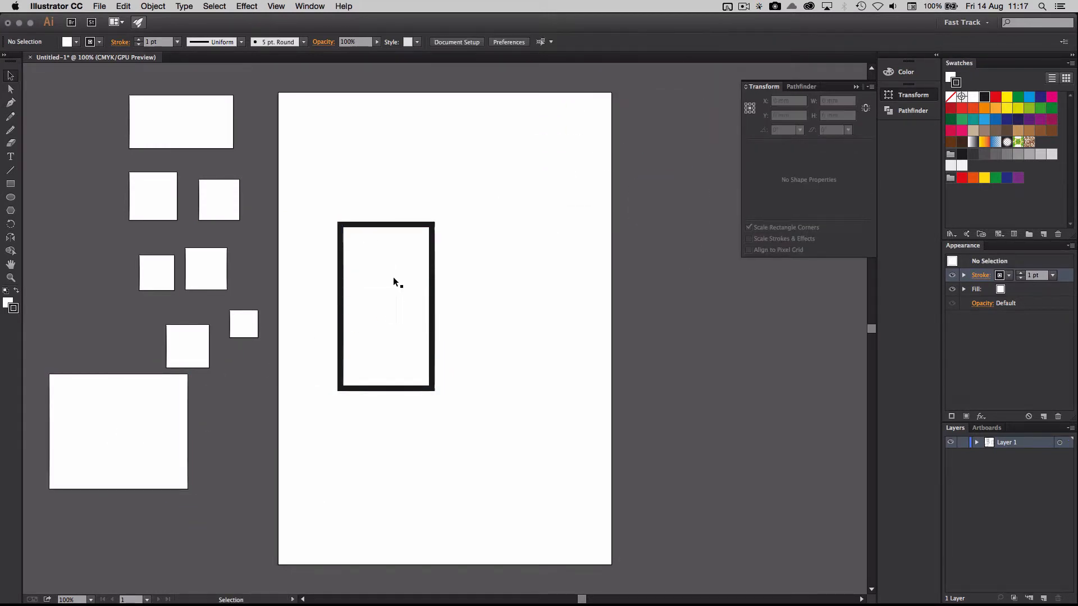
Move the thick-outlined rectangle up the artboard, paste a copy of it and delete that copy.
{"action": "left_click_drag", "start_coordinate": [393, 277], "coordinate": [379, 189]}
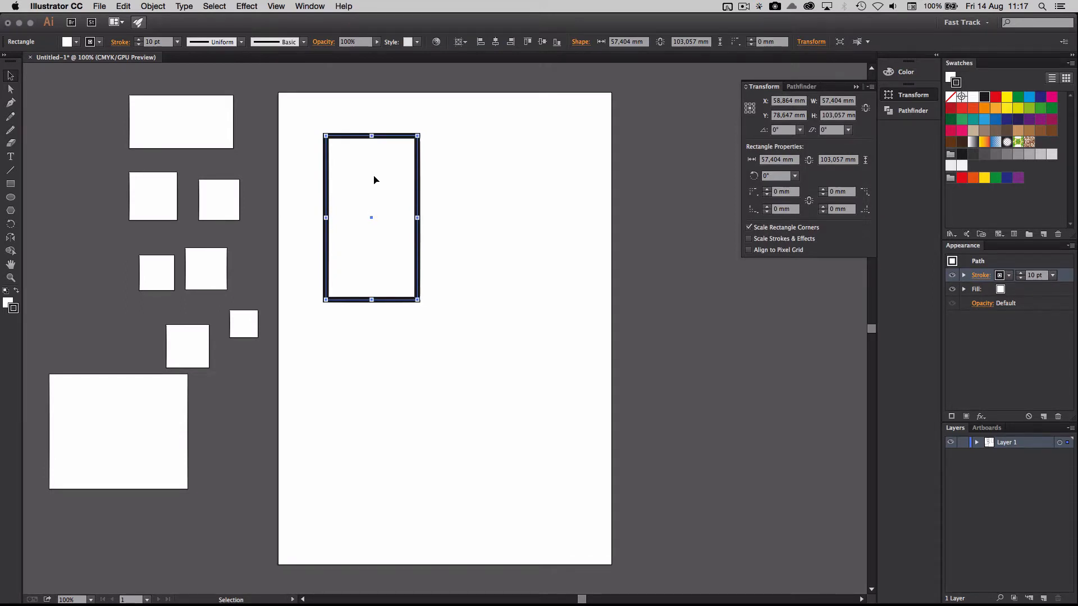
{"action": "key", "text": "super+v"}
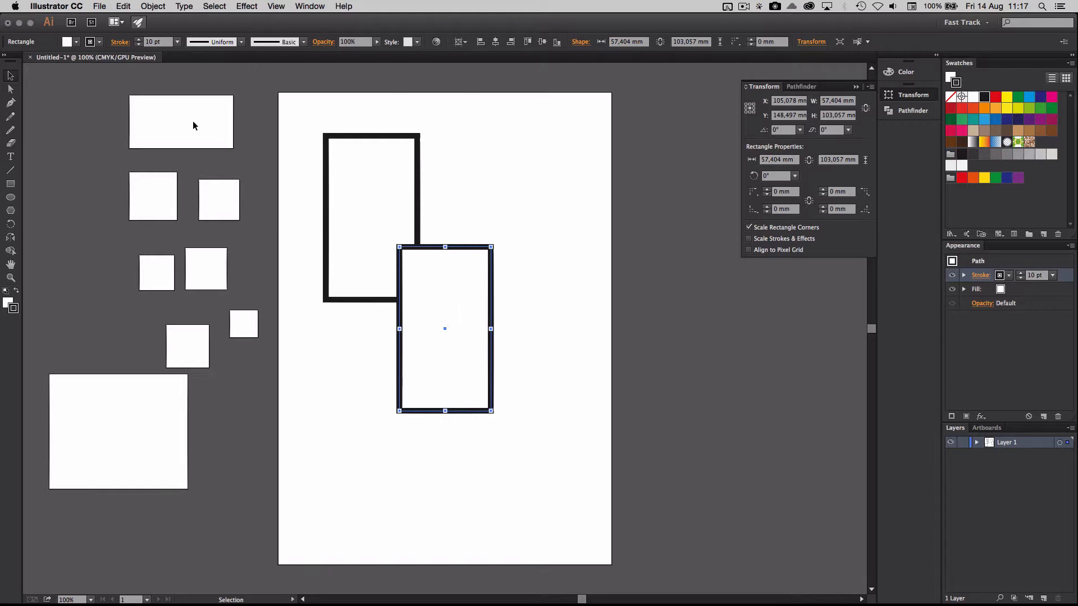
{"action": "left_click", "coordinate": [123, 7]}
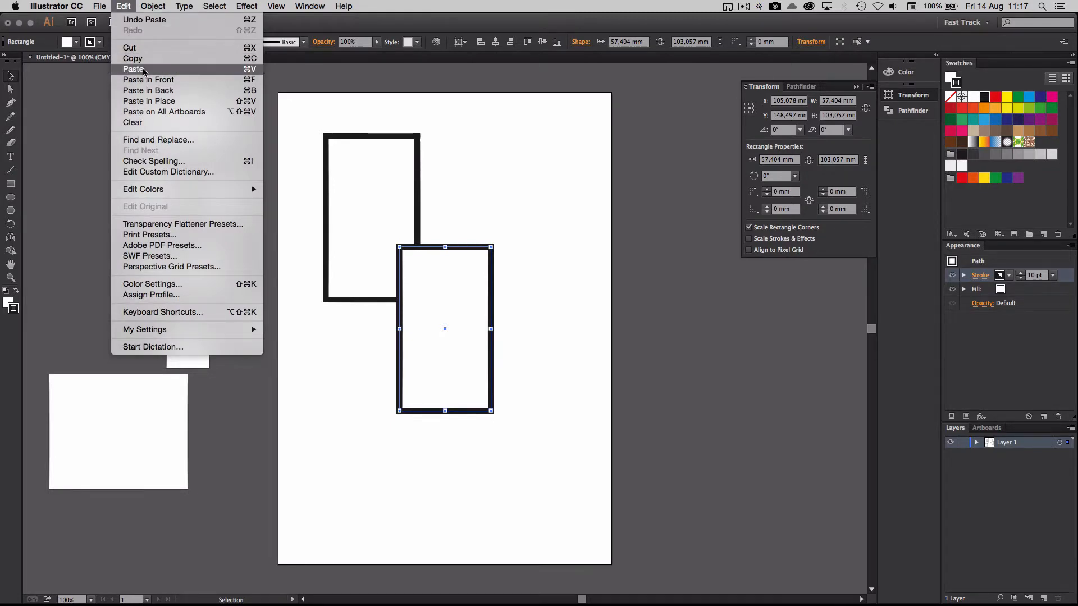
{"action": "left_click", "coordinate": [475, 159]}
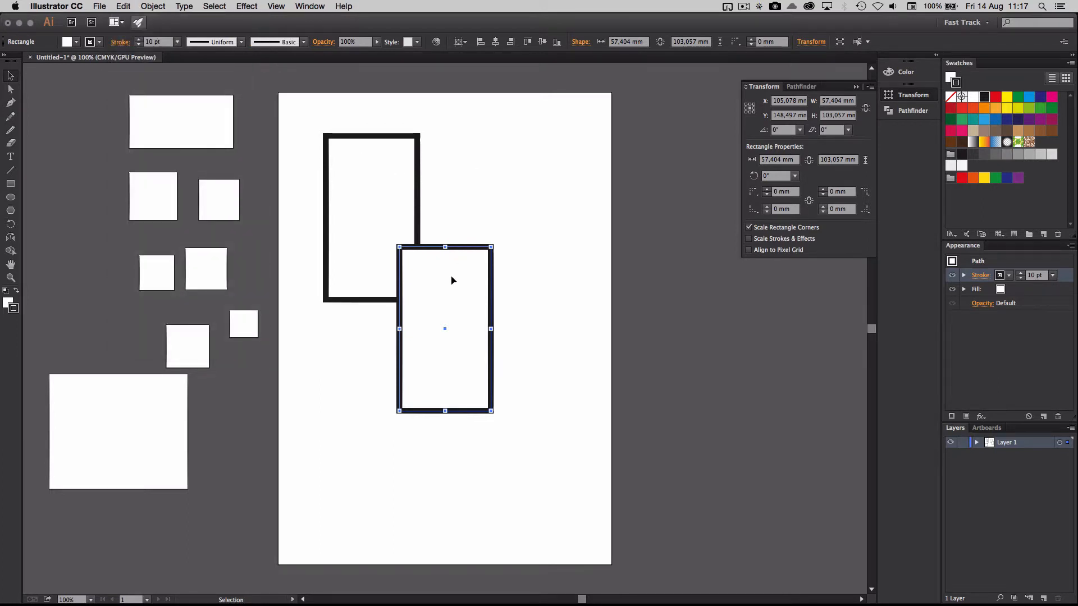
{"action": "key", "text": "Delete"}
Place the thick-outlined rectangle near the artboard's upper-left corner and spread six duplicates of it across the artboard, partly overlapping.
{"action": "left_click_drag", "start_coordinate": [388, 153], "coordinate": [369, 161]}
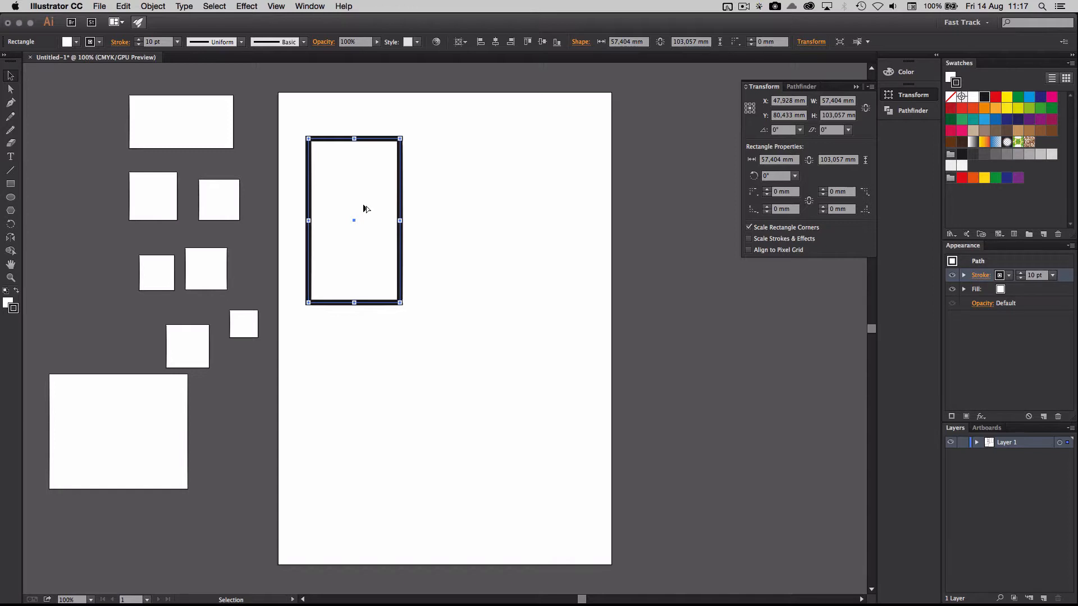
{"action": "left_click_drag", "start_coordinate": [366, 211], "coordinate": [373, 415]}
{"action": "left_click_drag", "start_coordinate": [364, 374], "coordinate": [553, 311]}
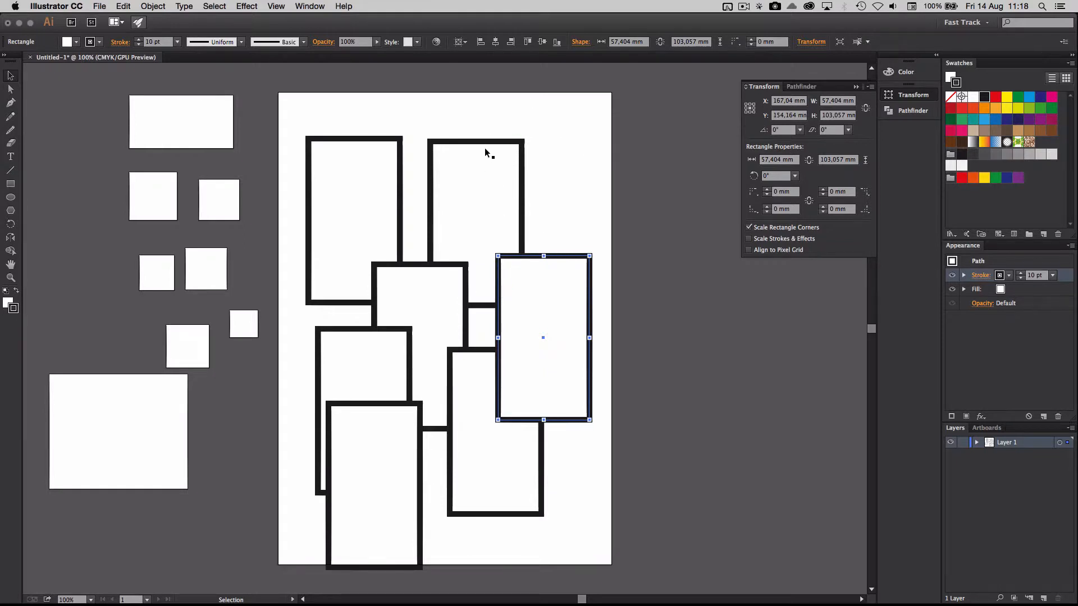
{"action": "left_click_drag", "start_coordinate": [553, 287], "coordinate": [551, 256]}
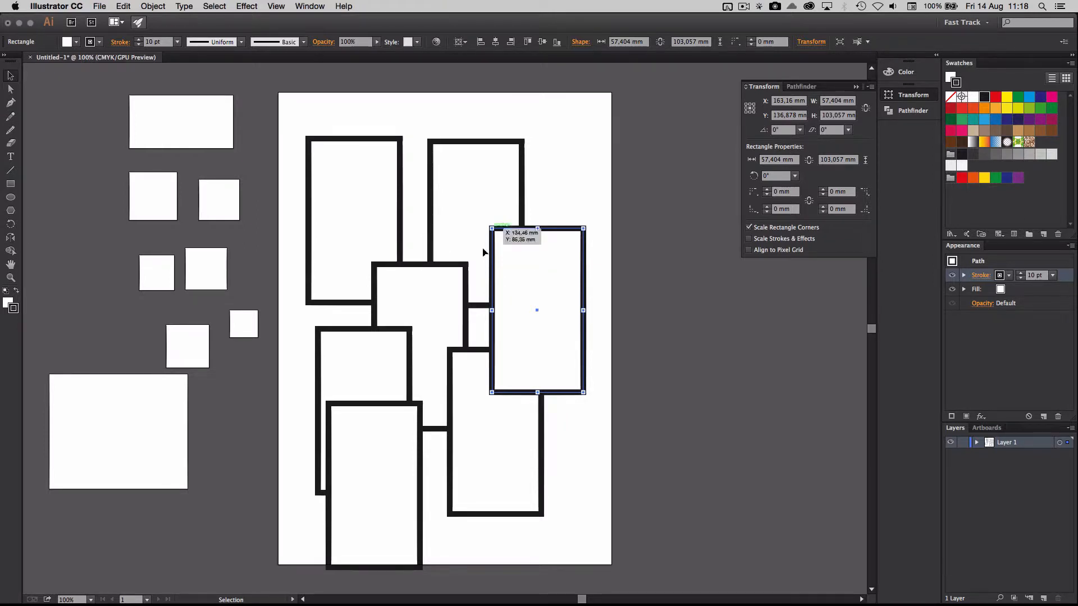
Move the upper-middle rectangle off the artboard's right side and set its fill to None.
{"action": "left_click", "coordinate": [493, 168]}
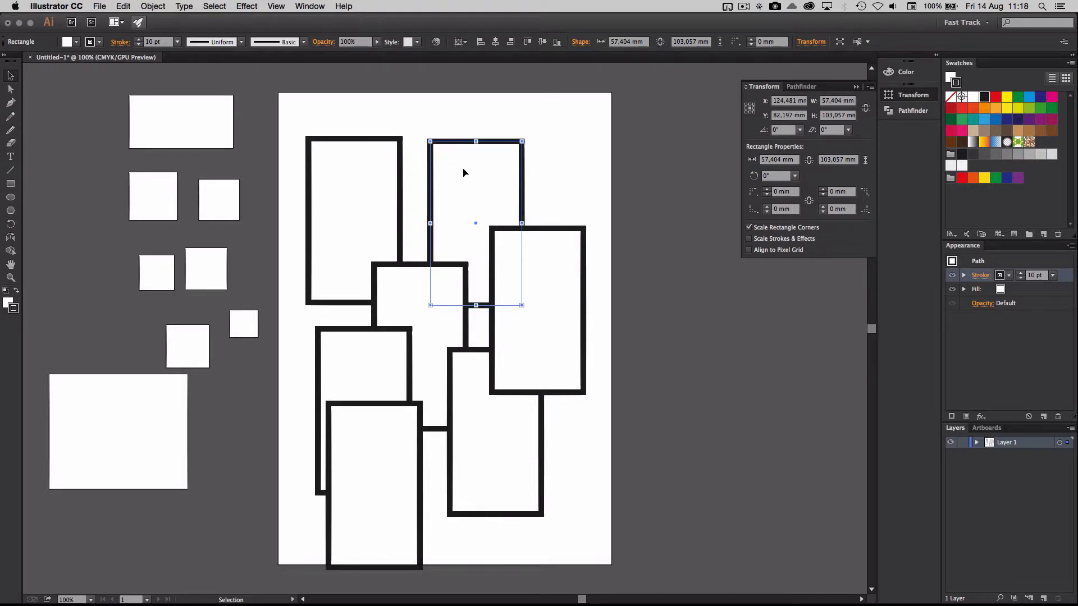
{"action": "left_click_drag", "start_coordinate": [469, 173], "coordinate": [668, 150]}
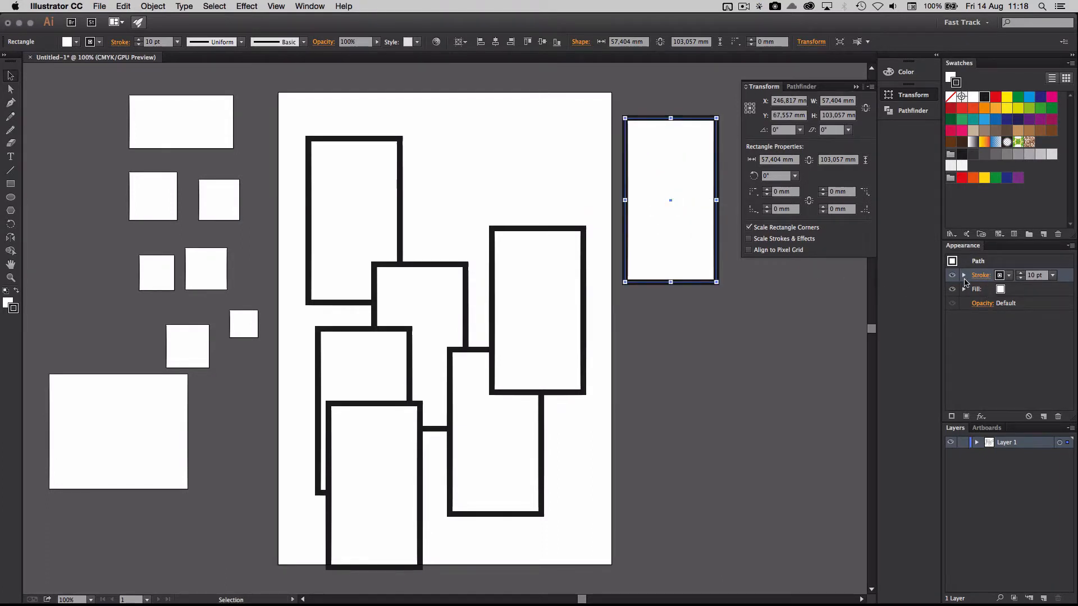
{"action": "left_click", "coordinate": [1020, 293]}
{"action": "left_click", "coordinate": [1009, 290]}
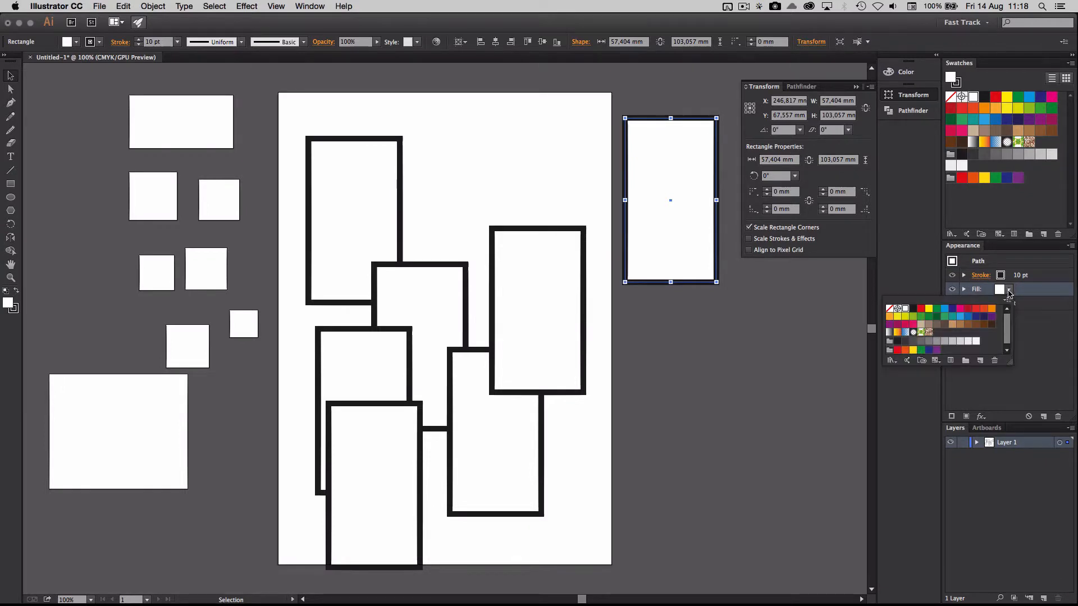
{"action": "left_click", "coordinate": [890, 310]}
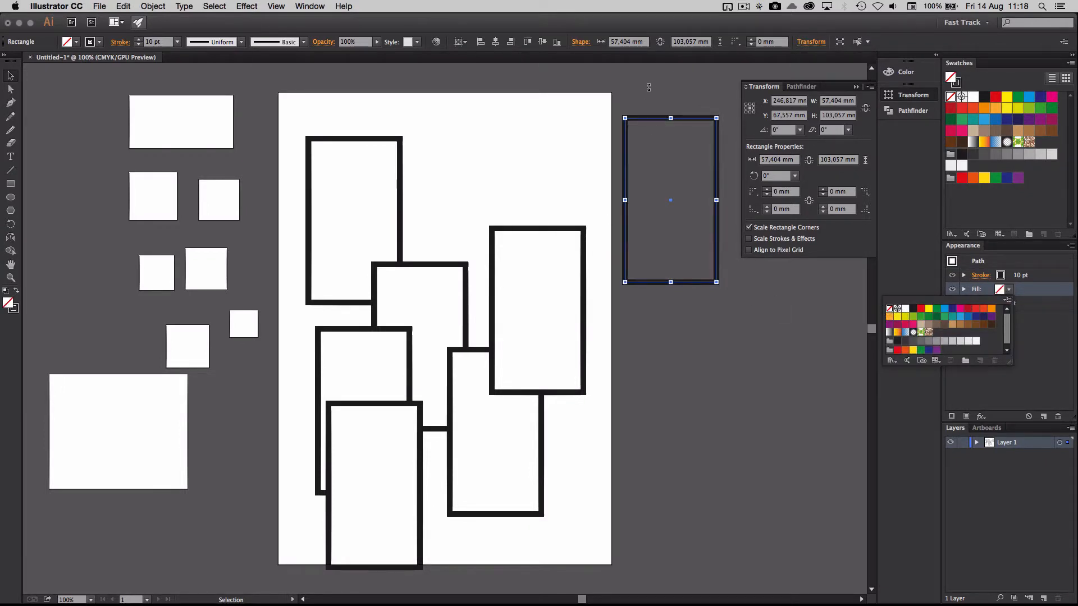
Test selecting the unfilled rectangle through its empty interior, and move it by its outline back to the artboard's upper middle.
{"action": "left_click", "coordinate": [680, 152]}
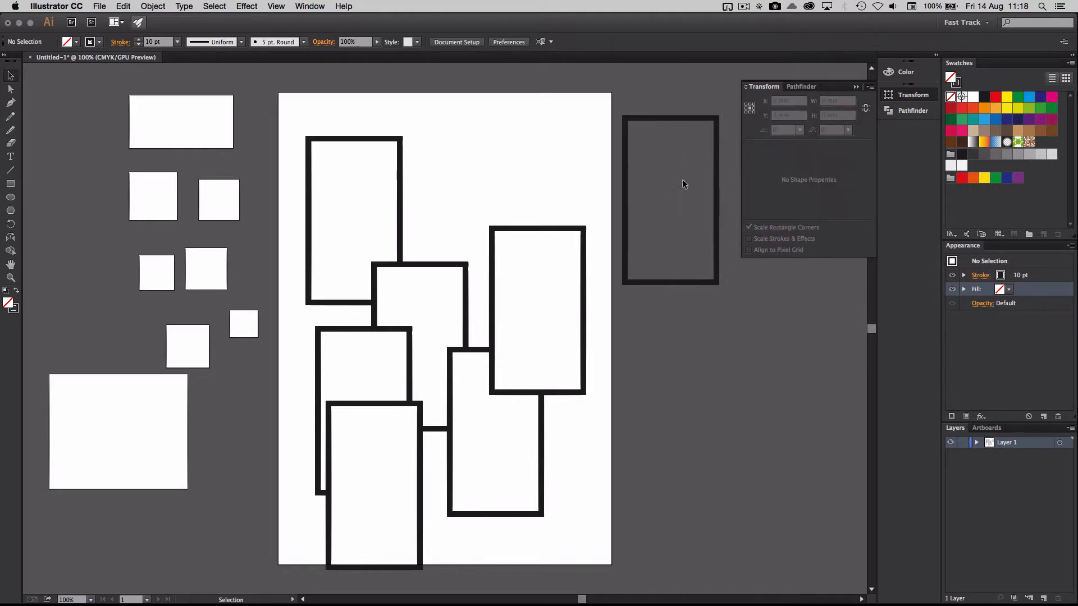
{"action": "left_click", "coordinate": [656, 181]}
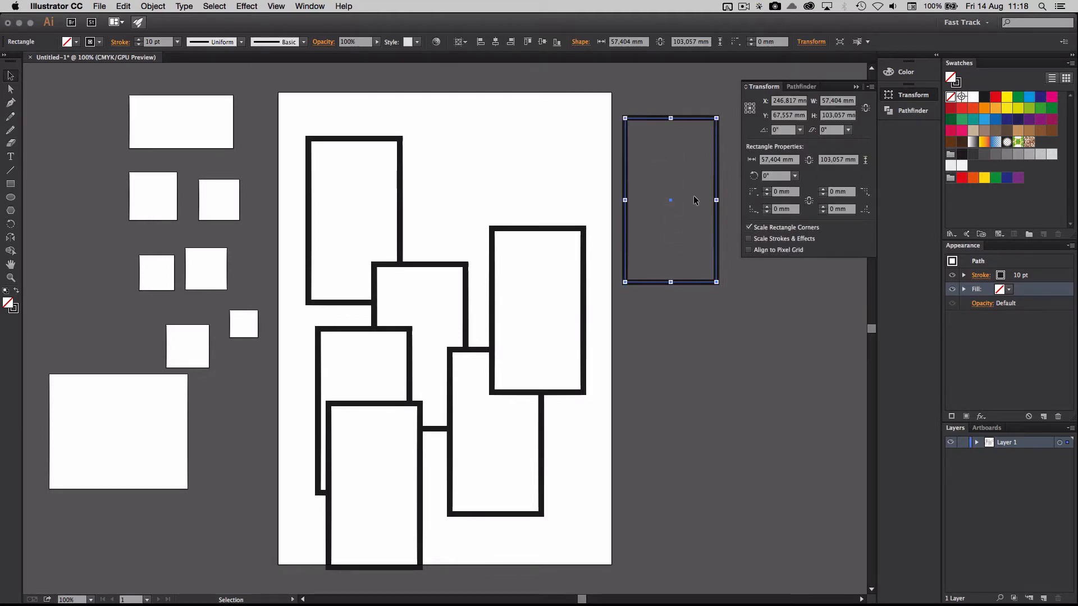
{"action": "left_click", "coordinate": [683, 155]}
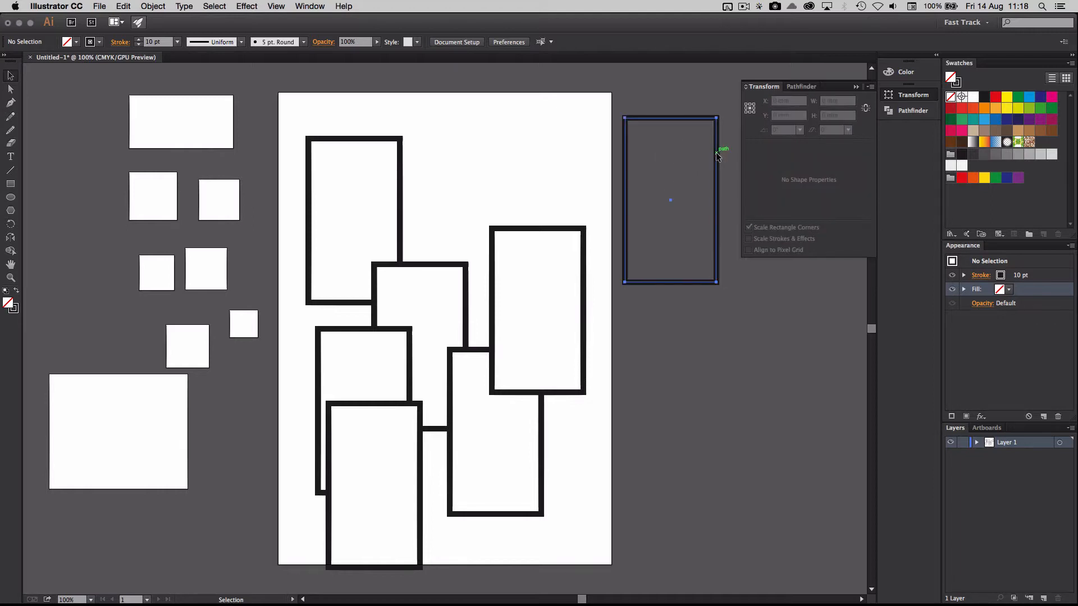
{"action": "left_click_drag", "start_coordinate": [716, 157], "coordinate": [525, 175]}
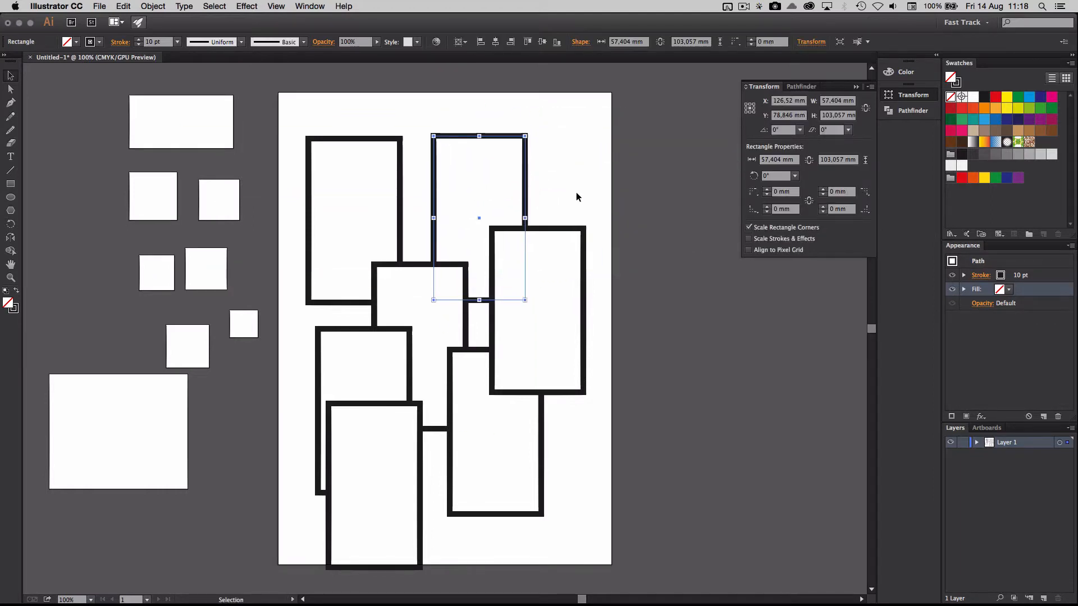
{"action": "left_click", "coordinate": [405, 107]}
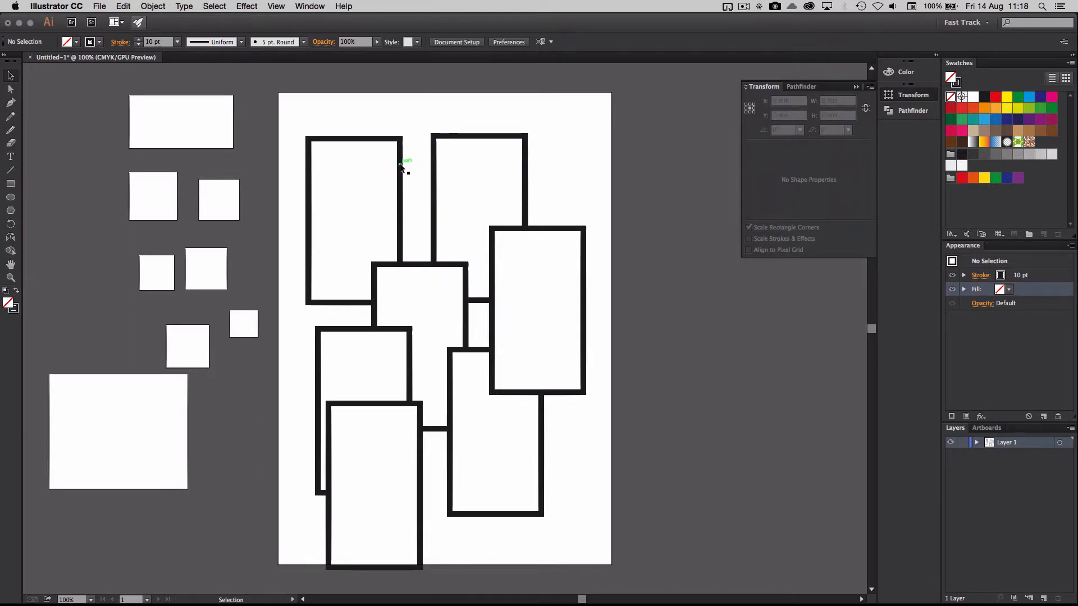
Move the filled upper-left rectangle slightly by its interior and try to select the unfilled one the same way.
{"action": "left_click", "coordinate": [361, 168]}
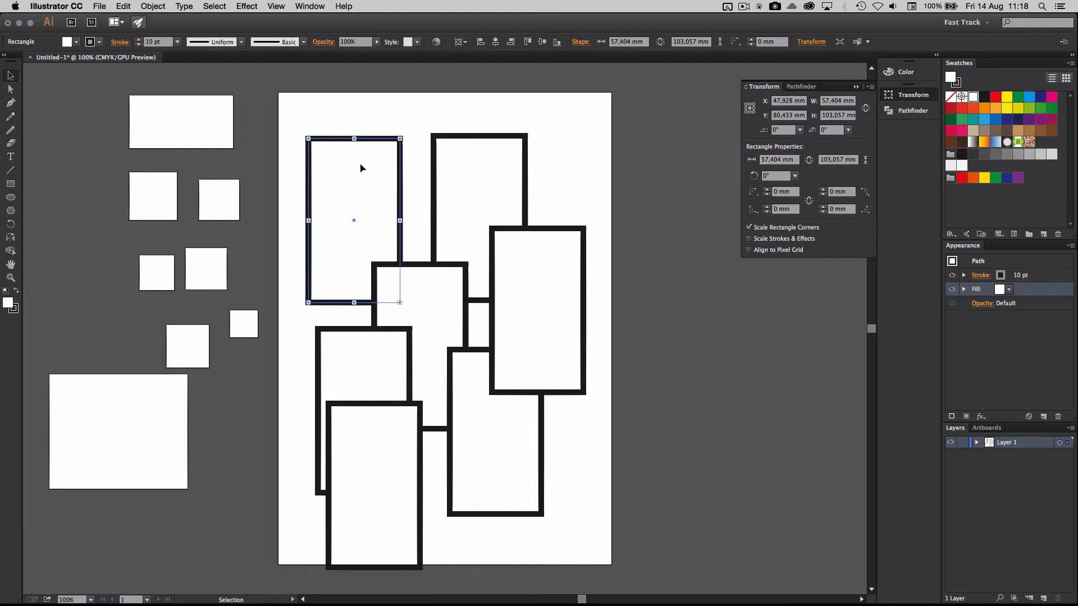
{"action": "mouse_move", "coordinate": [366, 182]}
{"action": "left_mouse_down"}
{"action": "mouse_move", "coordinate": [357, 154]}
{"action": "mouse_move", "coordinate": [369, 177]}
{"action": "left_mouse_up"}
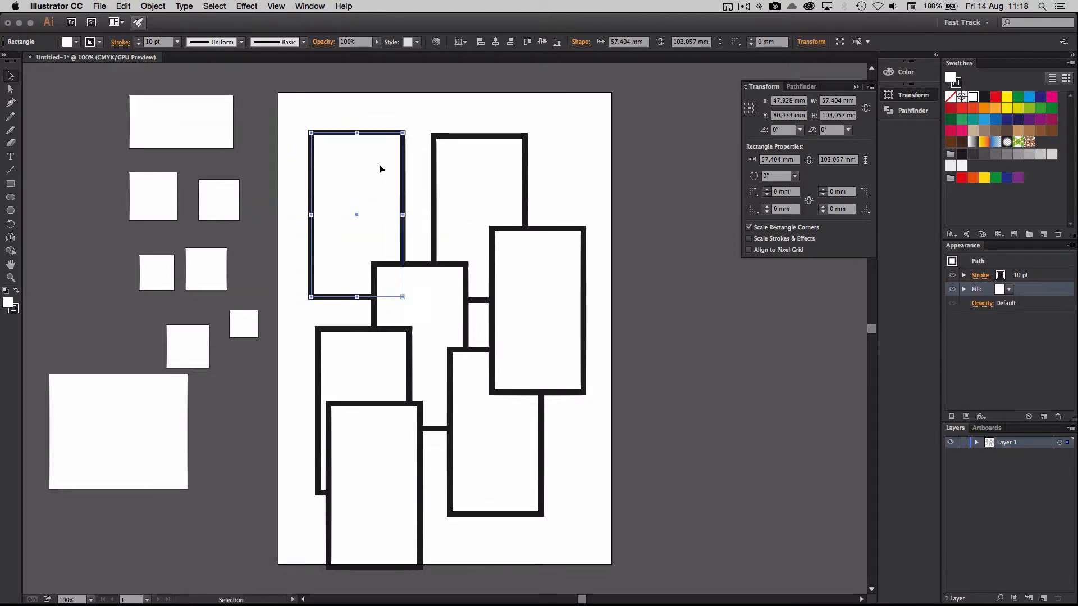
{"action": "left_click", "coordinate": [461, 155]}
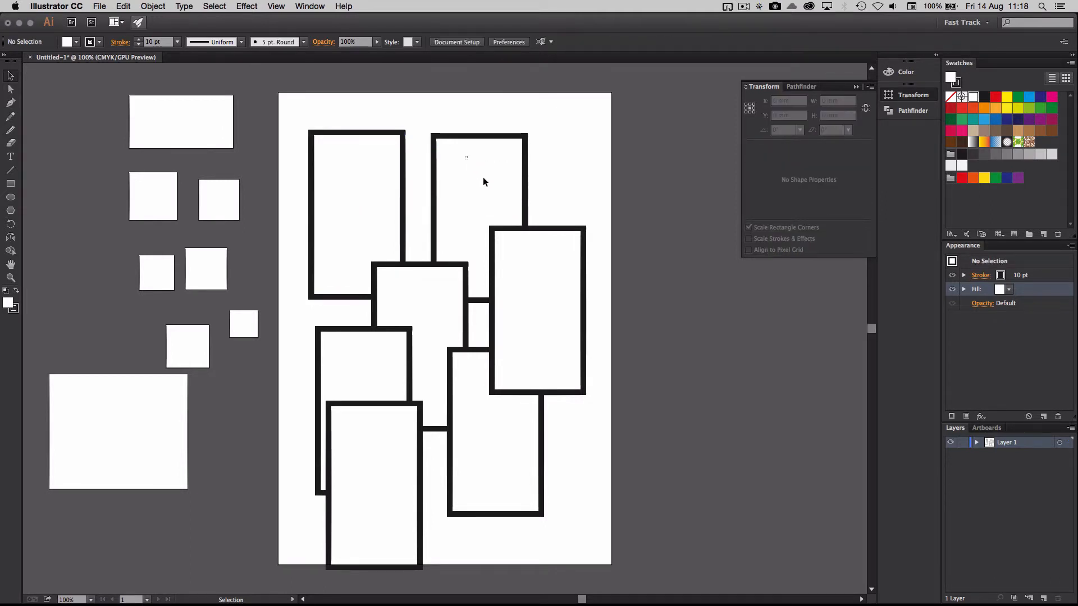
Reposition the unfilled rectangle by its outline, and move it further from the upper-left rectangle by its centre point.
{"action": "left_click", "coordinate": [434, 169]}
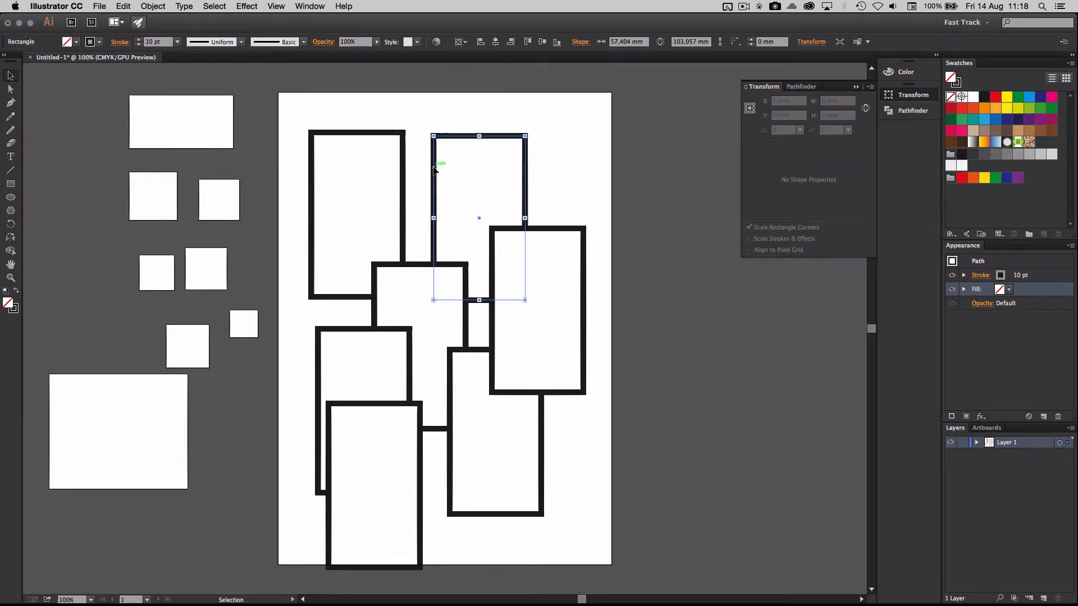
{"action": "left_click_drag", "start_coordinate": [434, 158], "coordinate": [435, 154]}
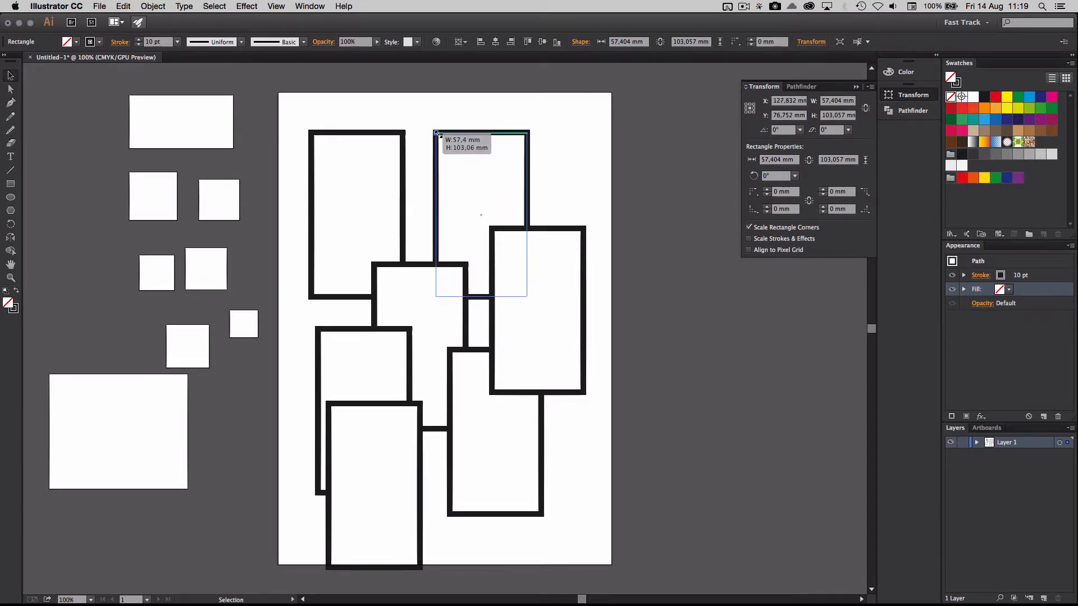
{"action": "left_click_drag", "start_coordinate": [437, 215], "coordinate": [475, 217]}
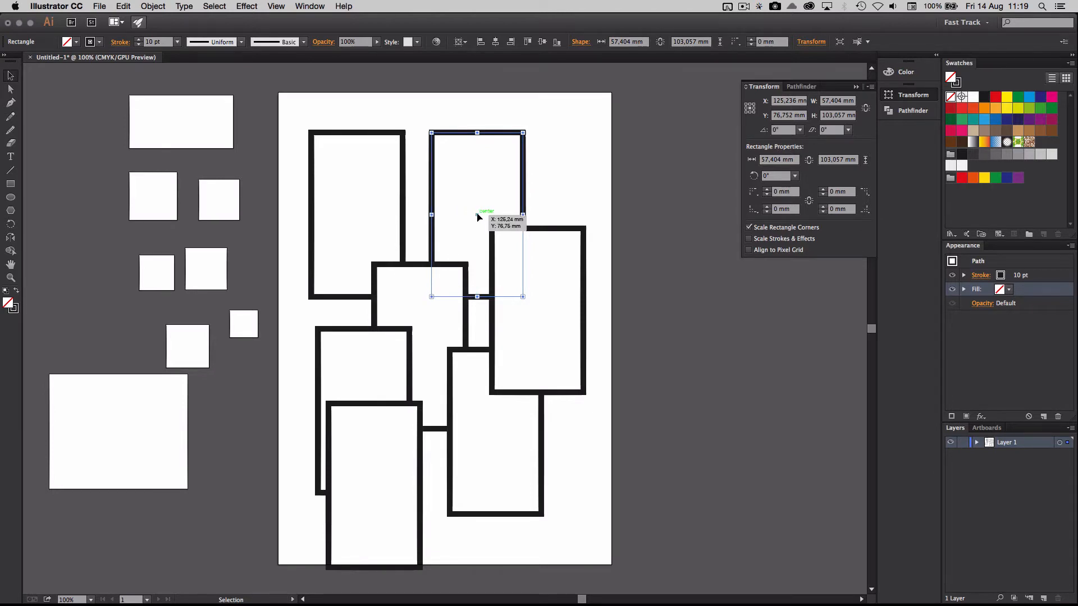
{"action": "left_click_drag", "start_coordinate": [477, 216], "coordinate": [508, 211]}
Shift the filled upper-left rectangle slightly and move the unfilled one beside it with their top edges aligned.
{"action": "mouse_move", "coordinate": [405, 176]}
{"action": "left_mouse_down"}
{"action": "mouse_move", "coordinate": [449, 169]}
{"action": "mouse_move", "coordinate": [416, 167]}
{"action": "left_mouse_up"}
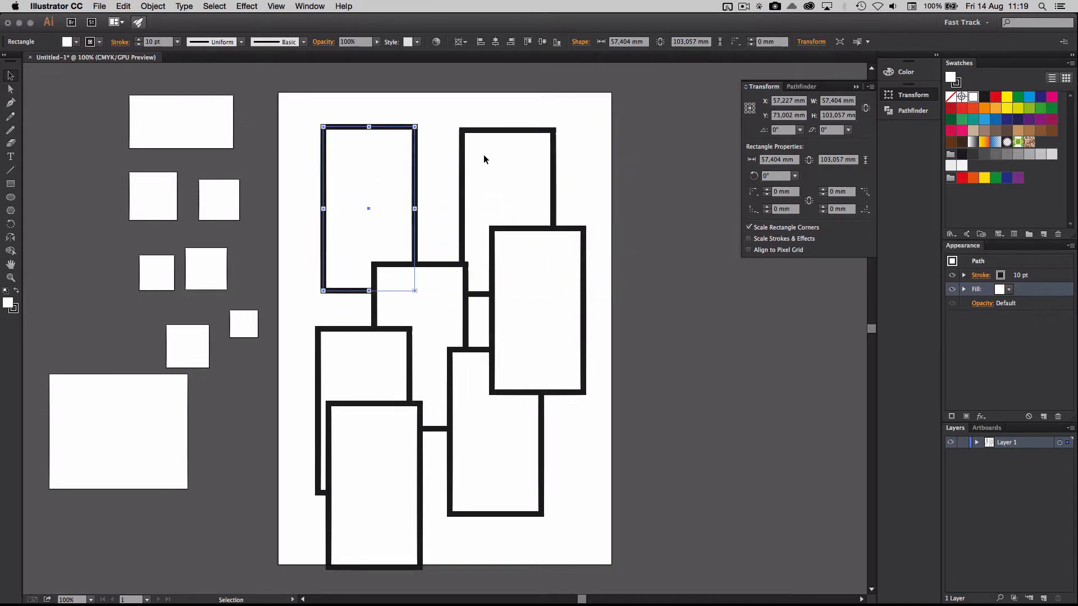
{"action": "left_click_drag", "start_coordinate": [509, 160], "coordinate": [477, 168]}
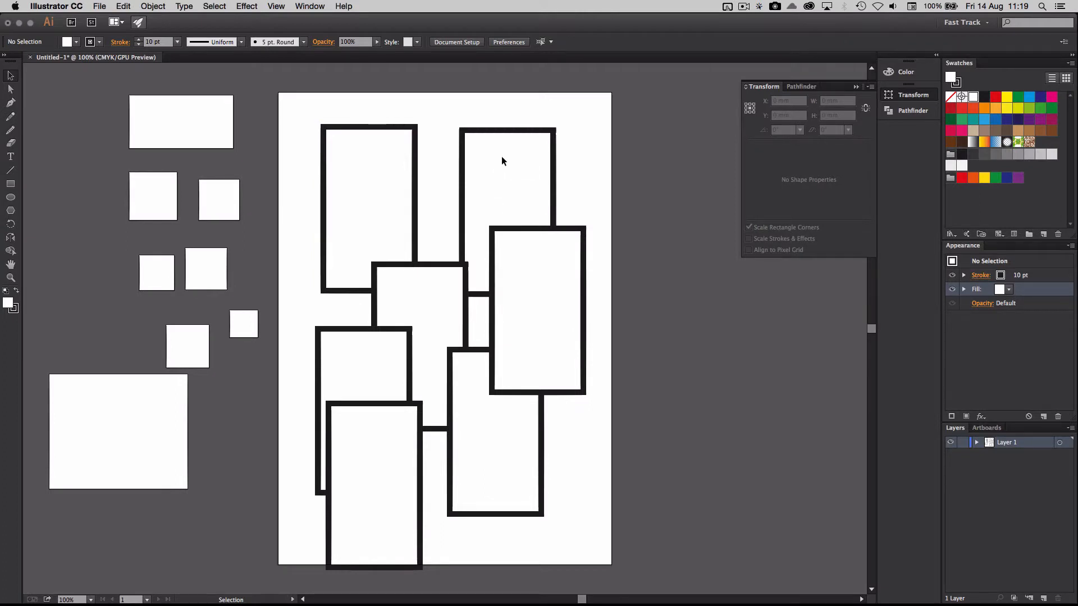
{"action": "left_click_drag", "start_coordinate": [515, 130], "coordinate": [492, 129]}
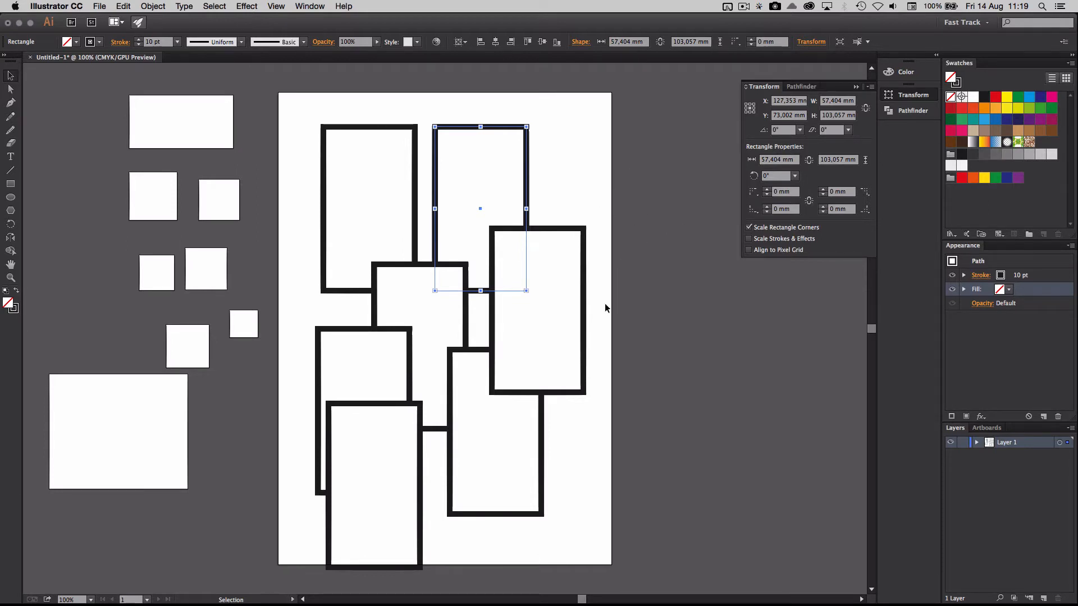
Fill the rightmost rectangle on the artboard with CMYK Yellow.
{"action": "left_click", "coordinate": [555, 298]}
{"action": "left_click", "coordinate": [555, 295]}
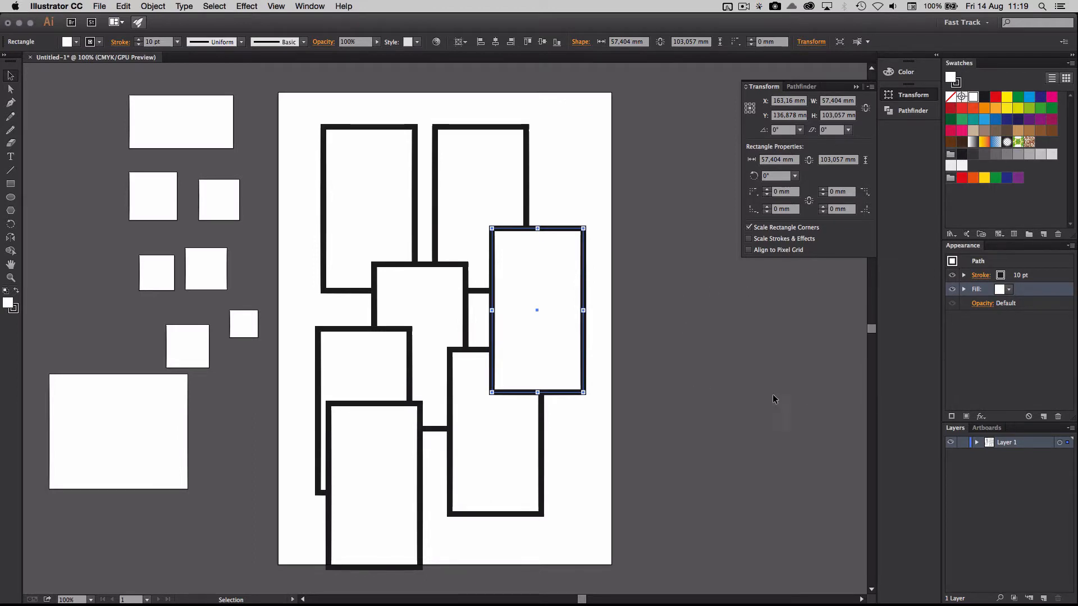
{"action": "left_click", "coordinate": [1009, 289]}
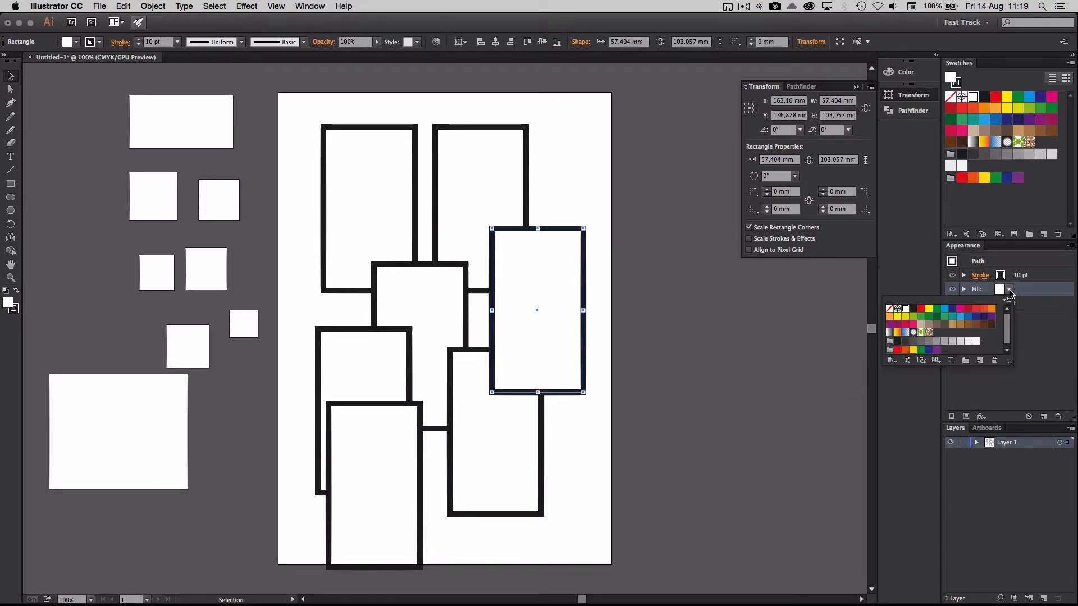
{"action": "left_click", "coordinate": [929, 310]}
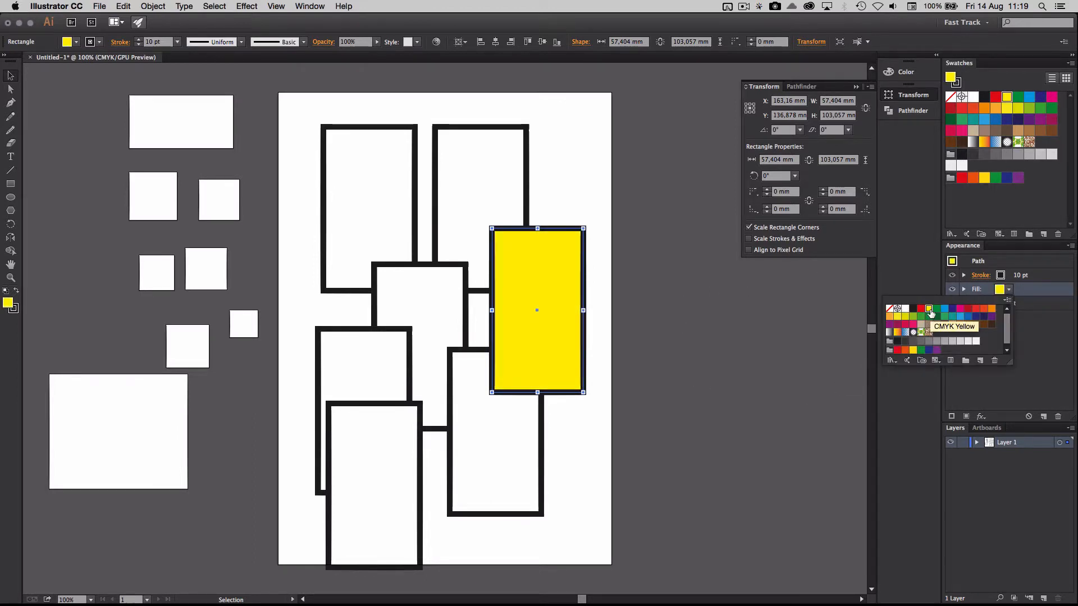
Give the rectangle below the yellow one a dark red fill and a bright blue stroke.
{"action": "left_click", "coordinate": [493, 442]}
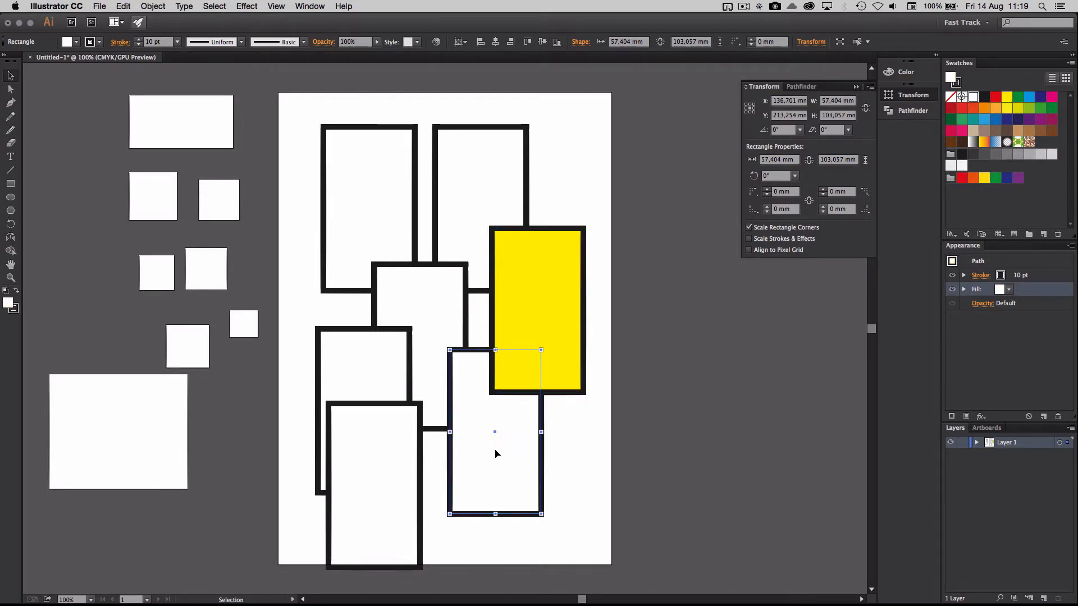
{"action": "left_click", "coordinate": [951, 109]}
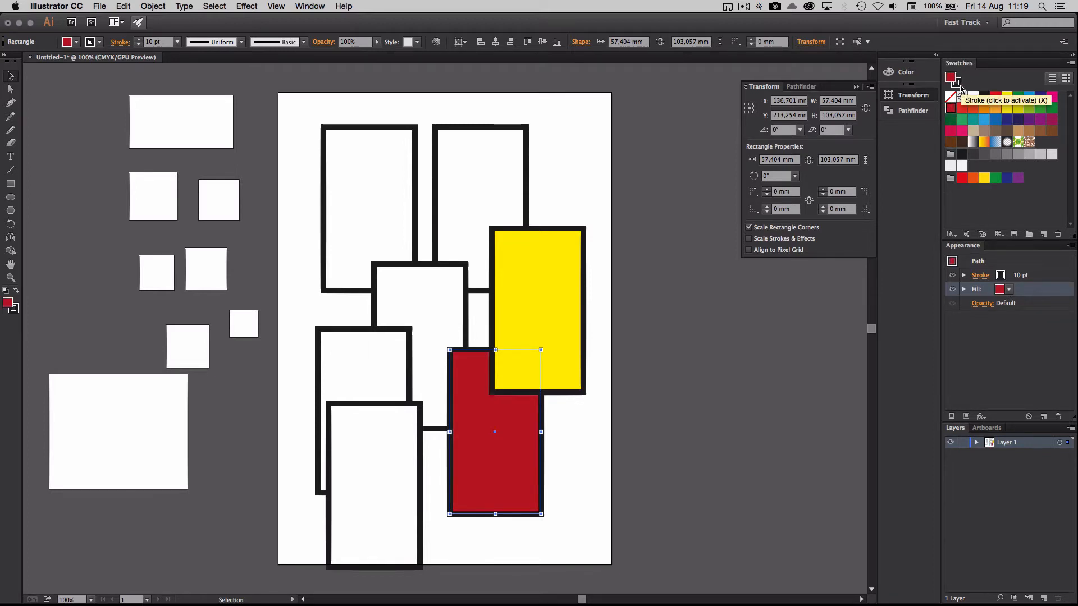
{"action": "left_click", "coordinate": [958, 83]}
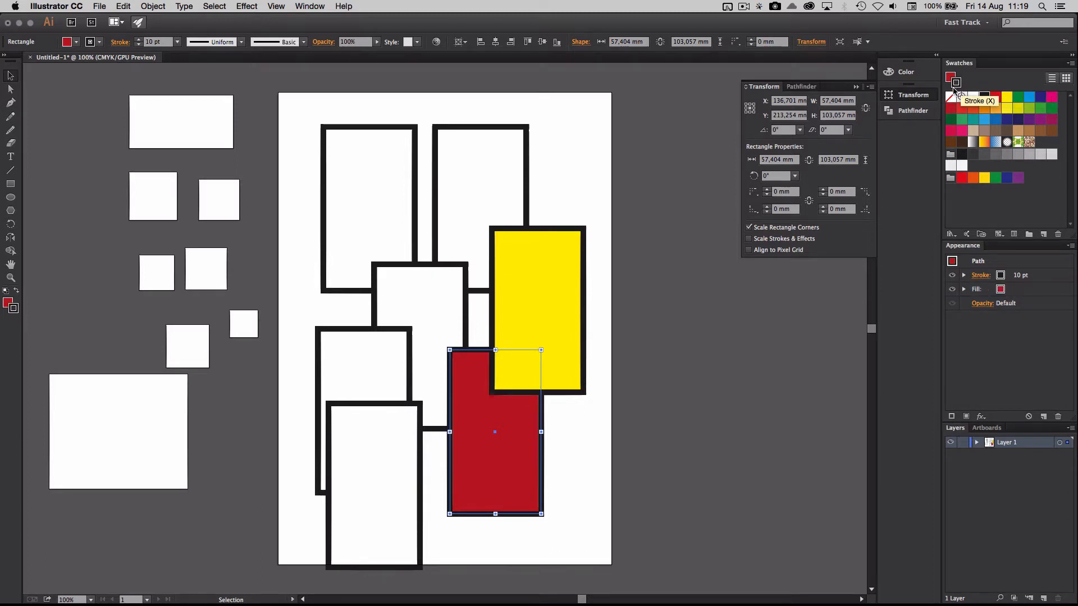
{"action": "left_click", "coordinate": [996, 109]}
{"action": "left_click", "coordinate": [1015, 110]}
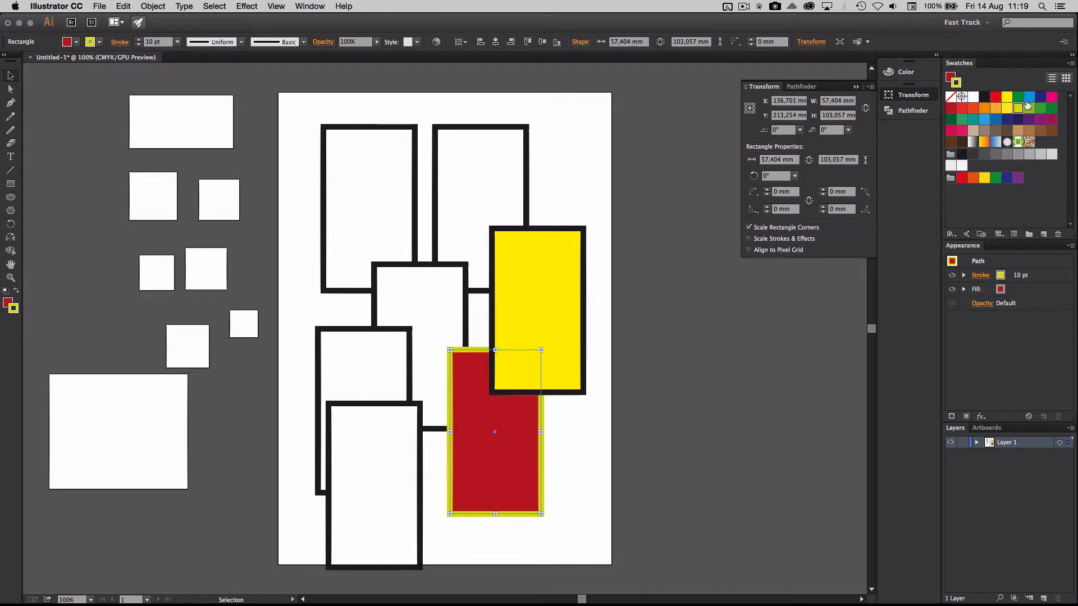
{"action": "left_click", "coordinate": [1029, 97]}
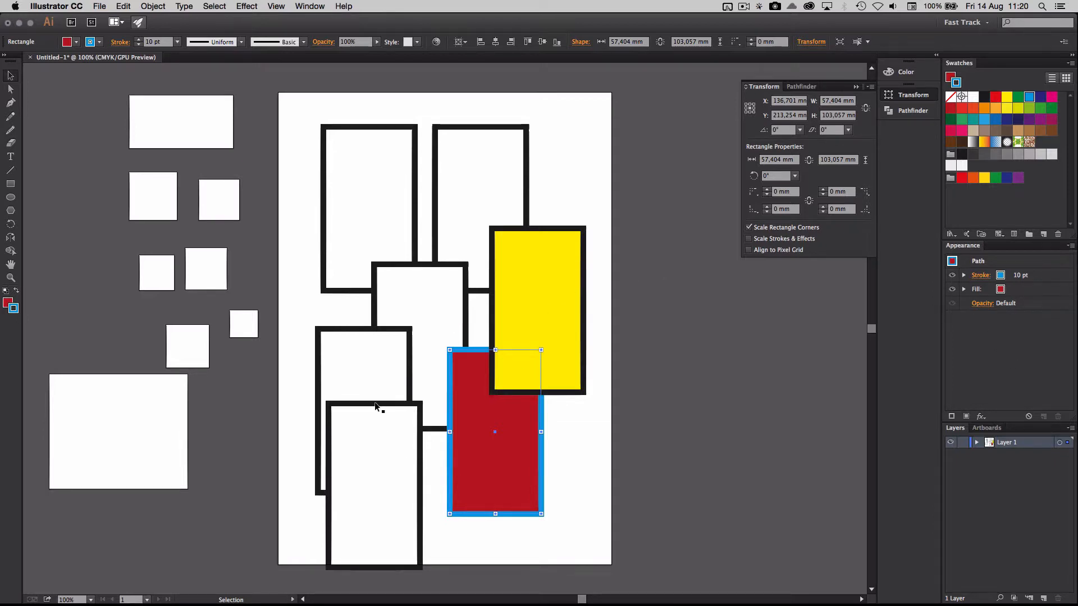
Move the lowest white rectangle up toward the red one so that the two overlap.
{"action": "left_click_drag", "start_coordinate": [387, 467], "coordinate": [438, 452]}
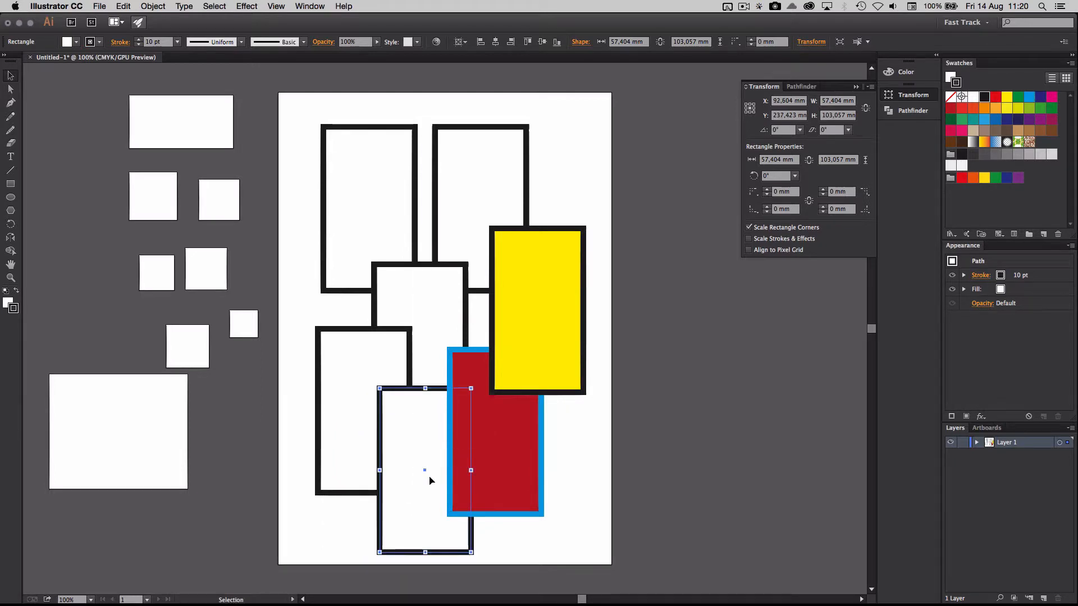
Fill the lowest white rectangle on the artboard with medium green, keeping its black stroke.
{"action": "double_click", "coordinate": [953, 79]}
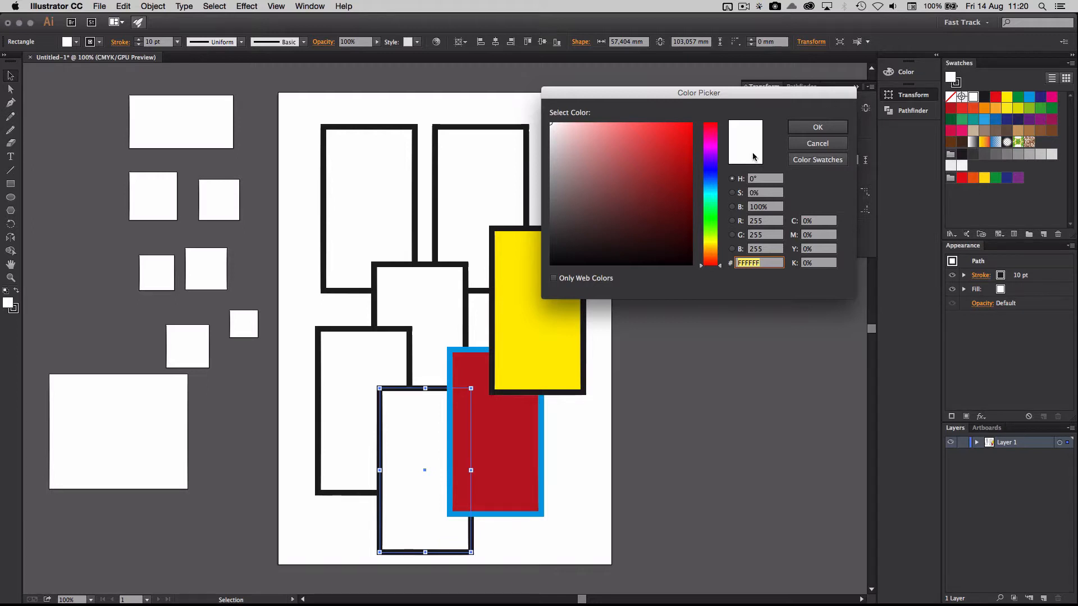
{"action": "left_click", "coordinate": [818, 144]}
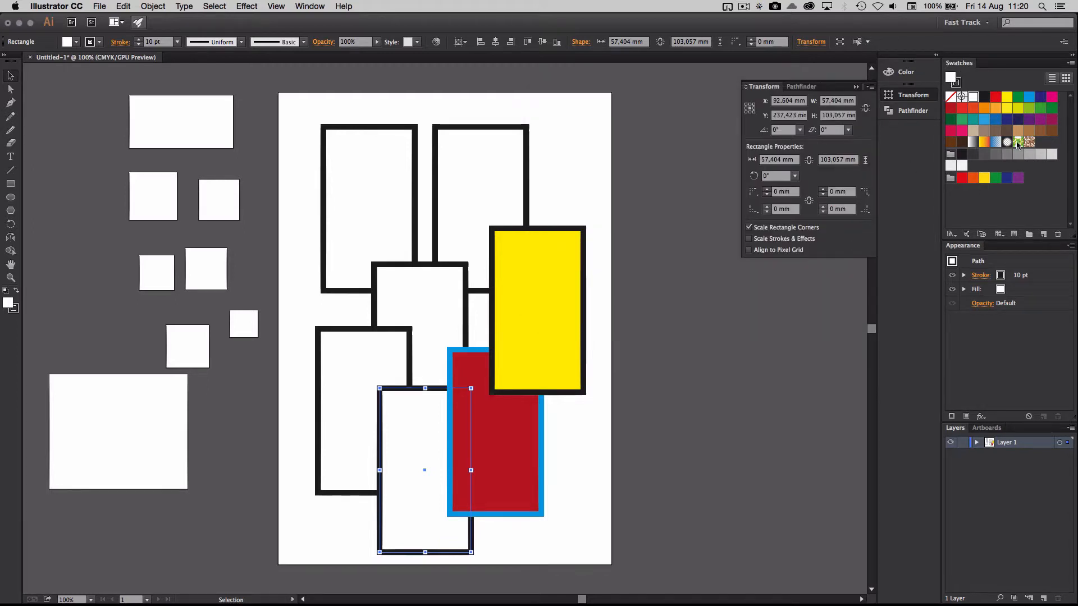
{"action": "left_click", "coordinate": [1007, 98]}
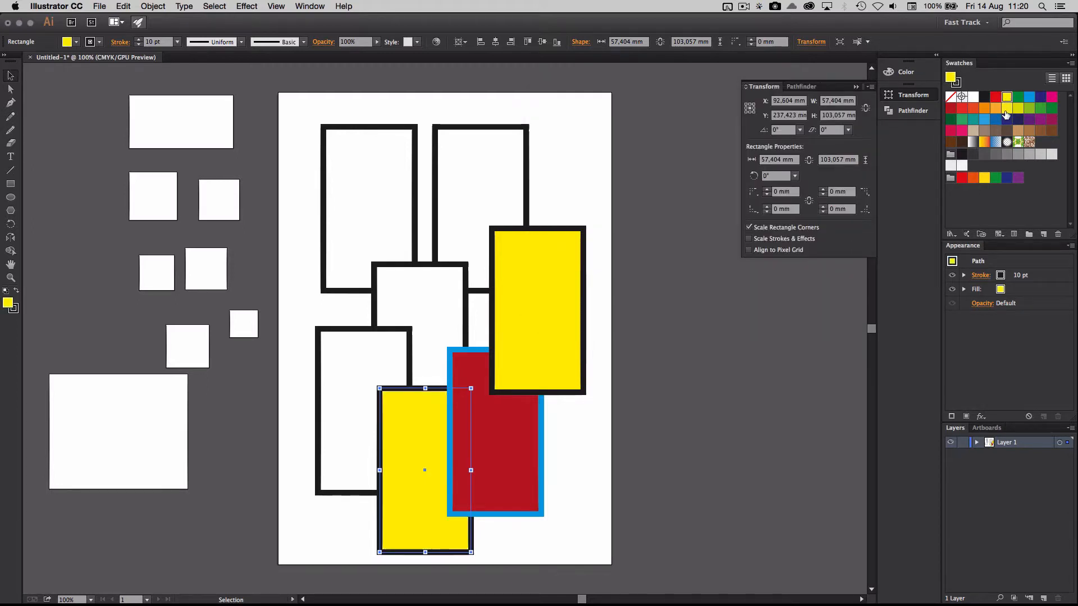
{"action": "left_click", "coordinate": [1040, 108]}
{"action": "left_click", "coordinate": [1041, 109]}
Move the yellow rectangle down over the red one and the leftmost lower white rectangle down beside the green one.
{"action": "left_click", "coordinate": [518, 355]}
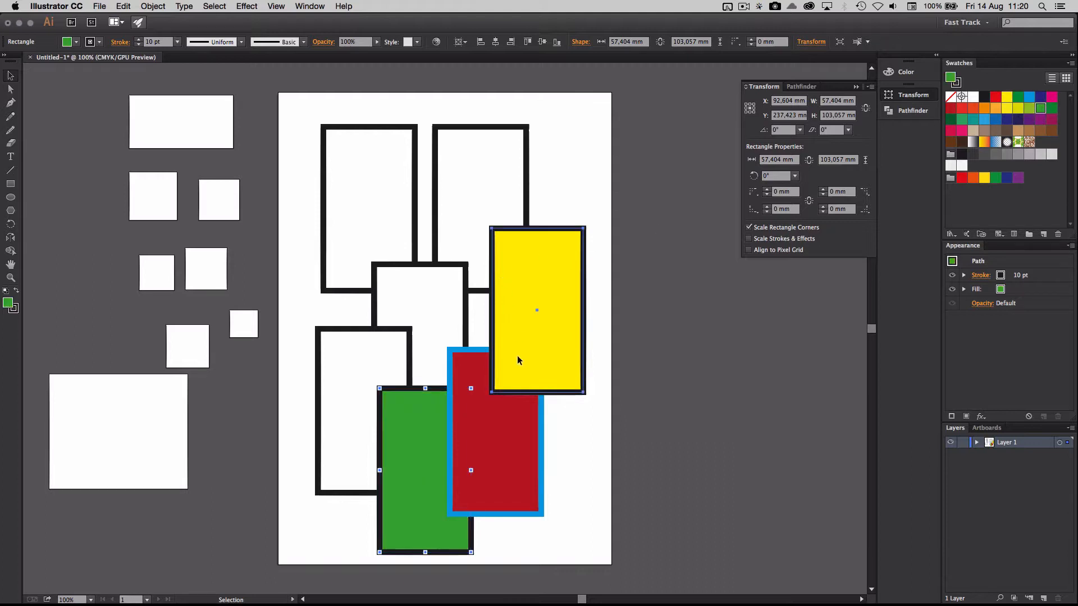
{"action": "left_click_drag", "start_coordinate": [517, 355], "coordinate": [558, 332]}
{"action": "left_click_drag", "start_coordinate": [571, 246], "coordinate": [539, 344]}
{"action": "left_click_drag", "start_coordinate": [356, 365], "coordinate": [351, 398]}
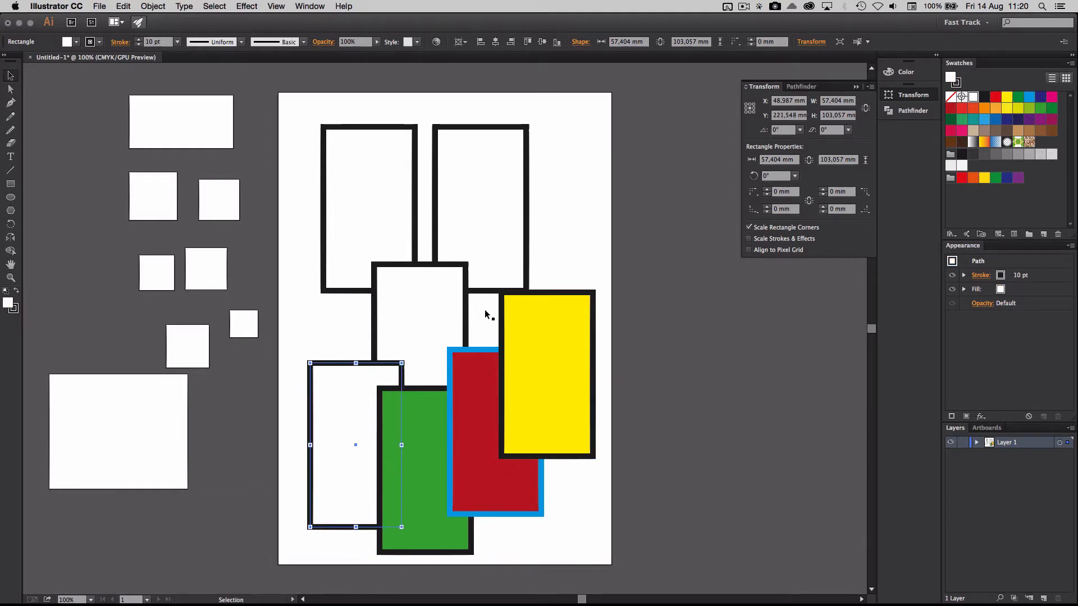
Give the white rectangle beside the green one a pink fill and set its stroke to None.
{"action": "left_click", "coordinate": [951, 98]}
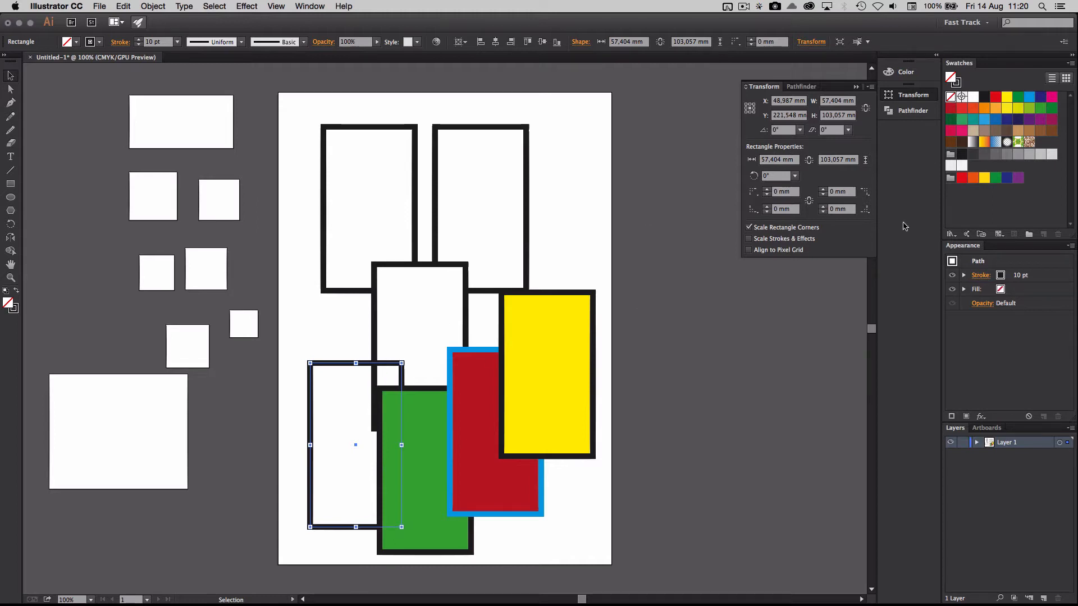
{"action": "left_click", "coordinate": [962, 131]}
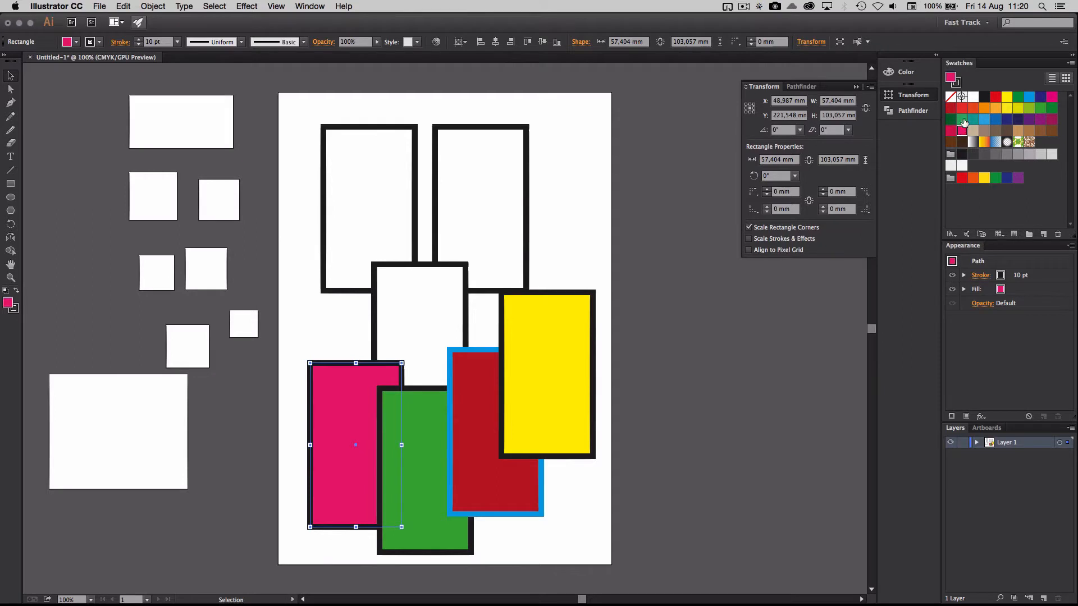
{"action": "left_click", "coordinate": [958, 83]}
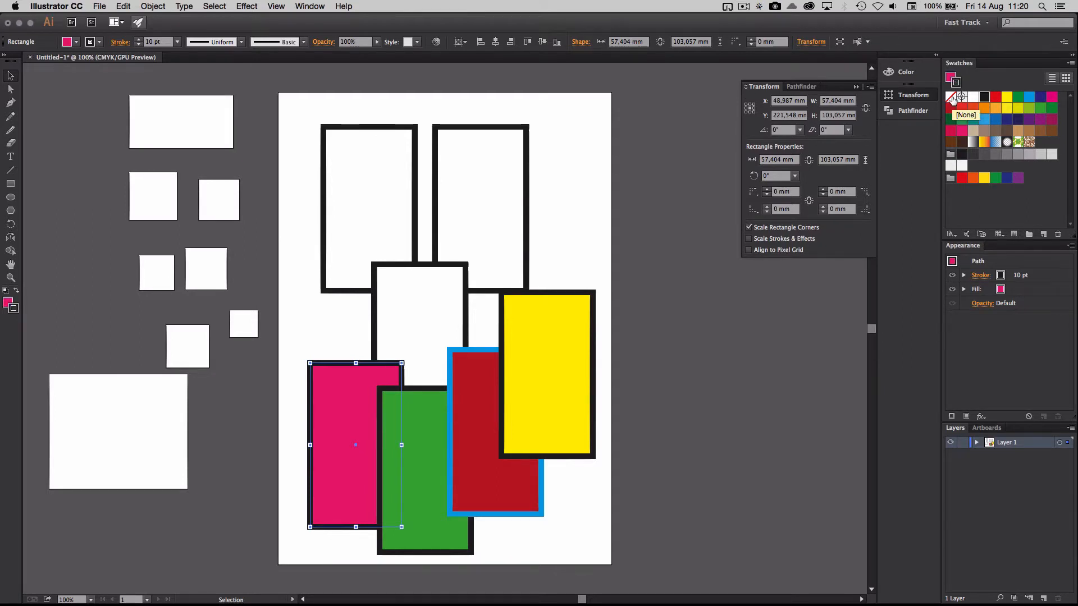
{"action": "left_click", "coordinate": [952, 98]}
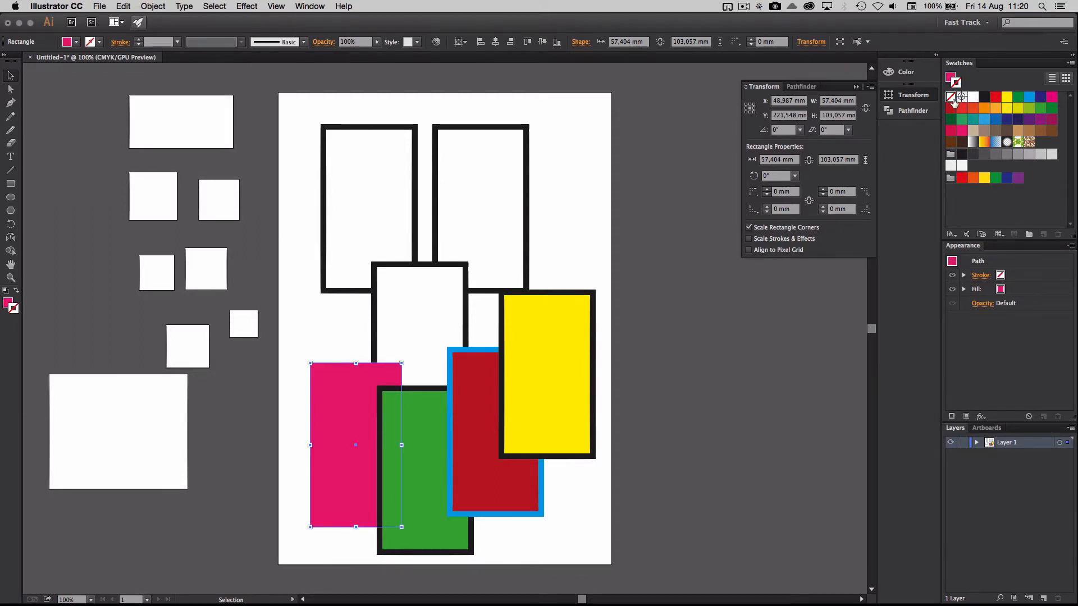
Delete the three white rectangles on the artboard and arrange the pink, green, red and yellow ones in an overlapping diagonal cascade.
{"action": "left_click_drag", "start_coordinate": [423, 312], "coordinate": [483, 185]}
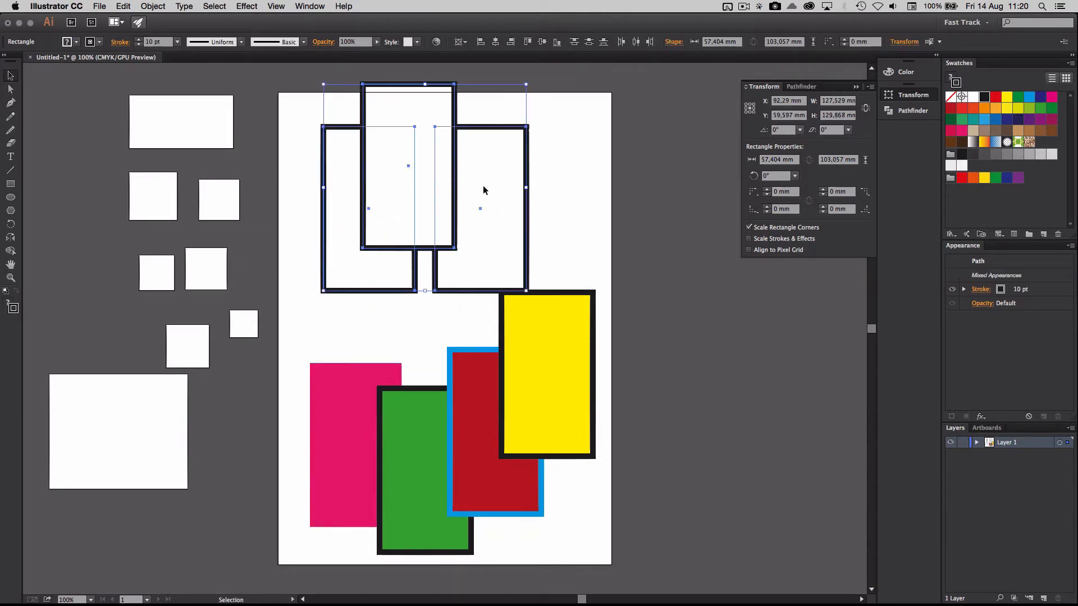
{"action": "key", "text": "Delete"}
{"action": "left_click_drag", "start_coordinate": [368, 496], "coordinate": [352, 315]}
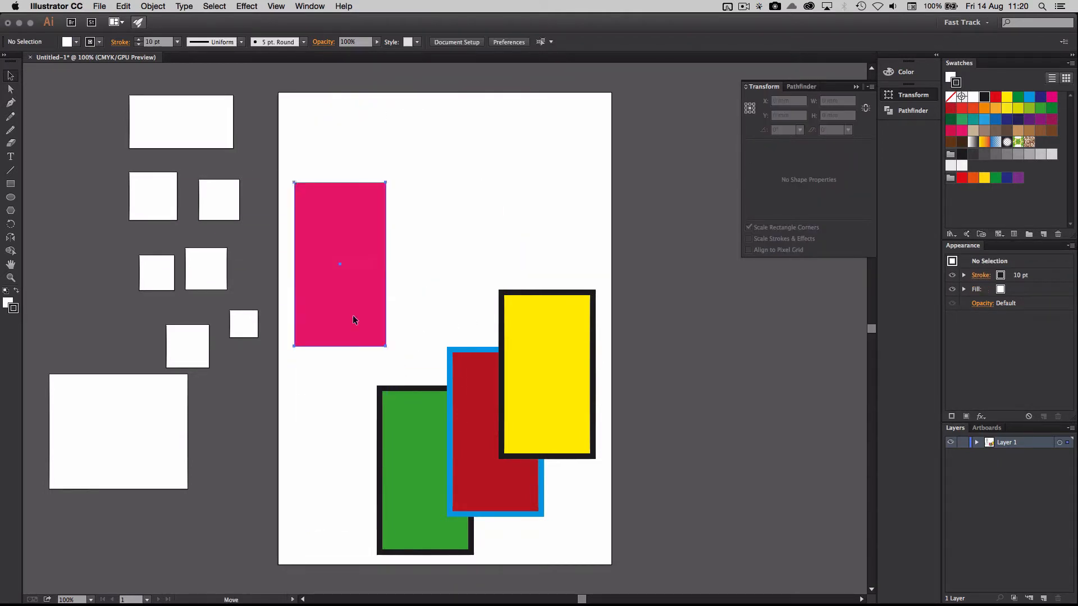
{"action": "left_click_drag", "start_coordinate": [391, 420], "coordinate": [361, 271]}
{"action": "left_click_drag", "start_coordinate": [461, 403], "coordinate": [411, 332]}
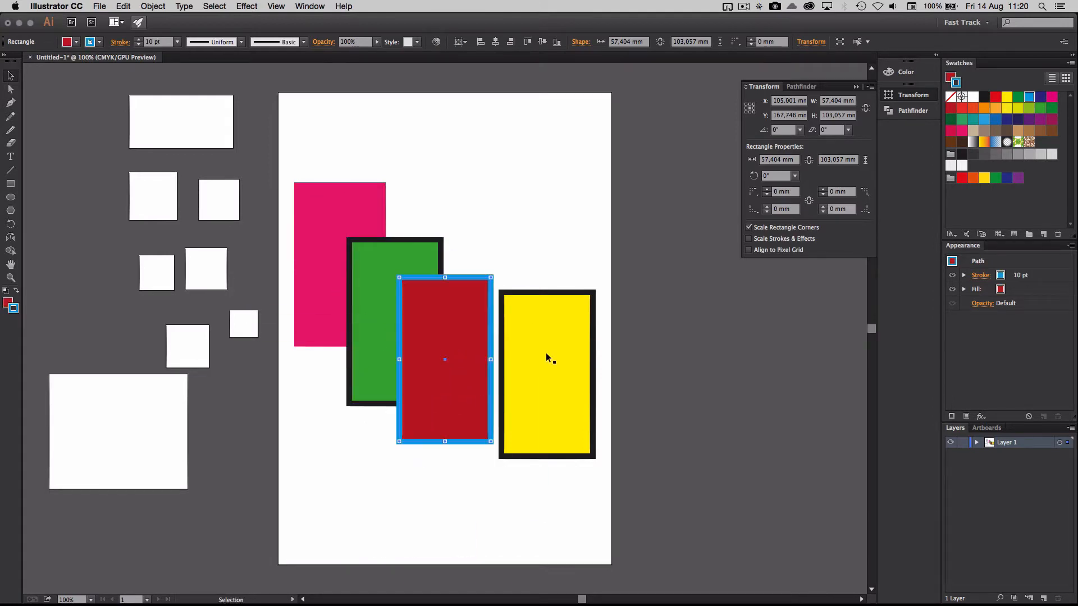
{"action": "left_click_drag", "start_coordinate": [549, 356], "coordinate": [515, 356]}
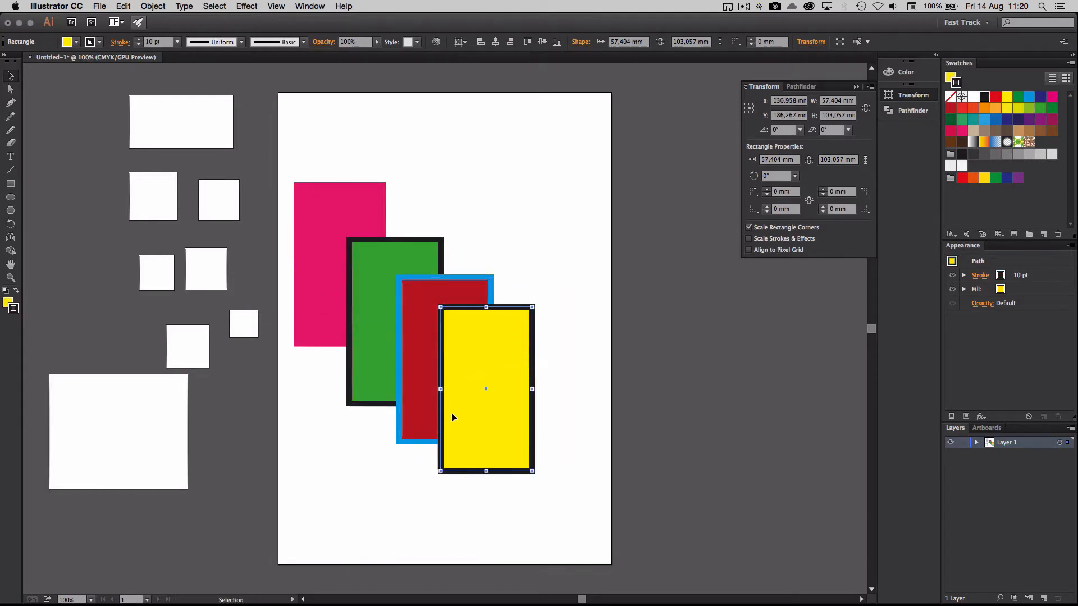
Widen the yellow rectangle to about 156 mm and position it and the pink one so that they overlap.
{"action": "left_click_drag", "start_coordinate": [442, 391], "coordinate": [284, 389]}
{"action": "left_click_drag", "start_coordinate": [438, 371], "coordinate": [457, 400]}
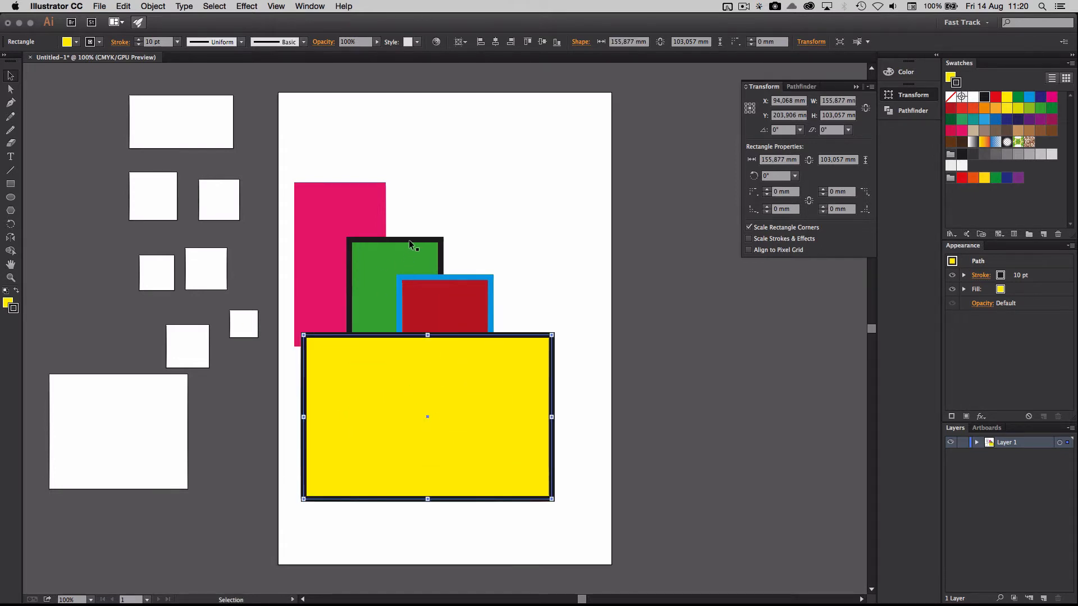
{"action": "left_click_drag", "start_coordinate": [335, 209], "coordinate": [359, 226]}
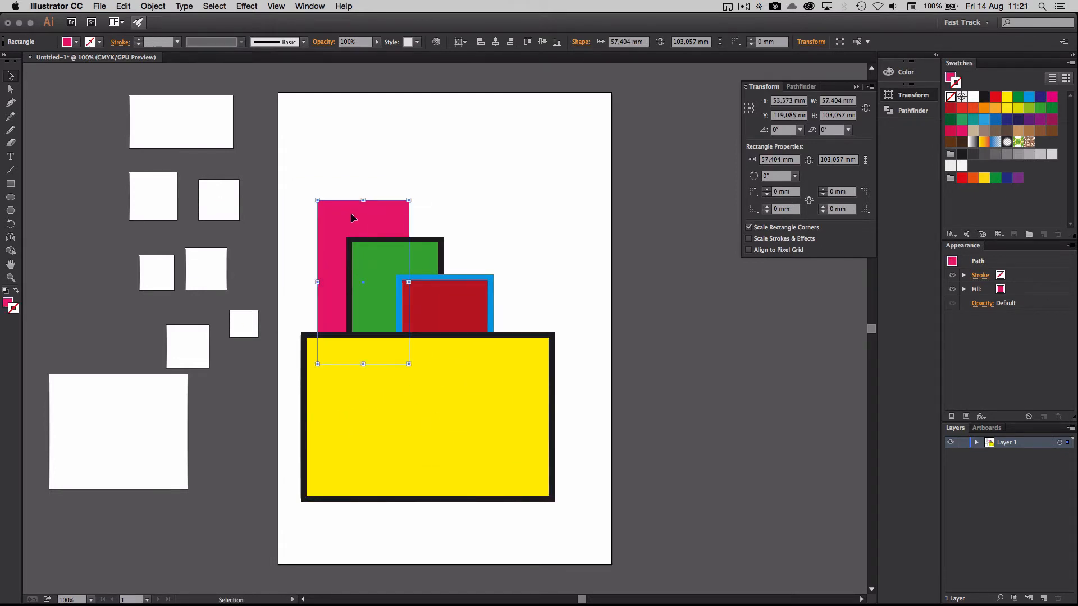
Move the green and red rectangles to the artboard's upper right and lower the pink one further behind the yellow one.
{"action": "left_click_drag", "start_coordinate": [437, 260], "coordinate": [548, 165]}
{"action": "left_click_drag", "start_coordinate": [436, 370], "coordinate": [429, 364]}
{"action": "left_click_drag", "start_coordinate": [379, 249], "coordinate": [380, 270]}
{"action": "left_click_drag", "start_coordinate": [451, 395], "coordinate": [452, 404]}
{"action": "left_click_drag", "start_coordinate": [364, 278], "coordinate": [363, 292]}
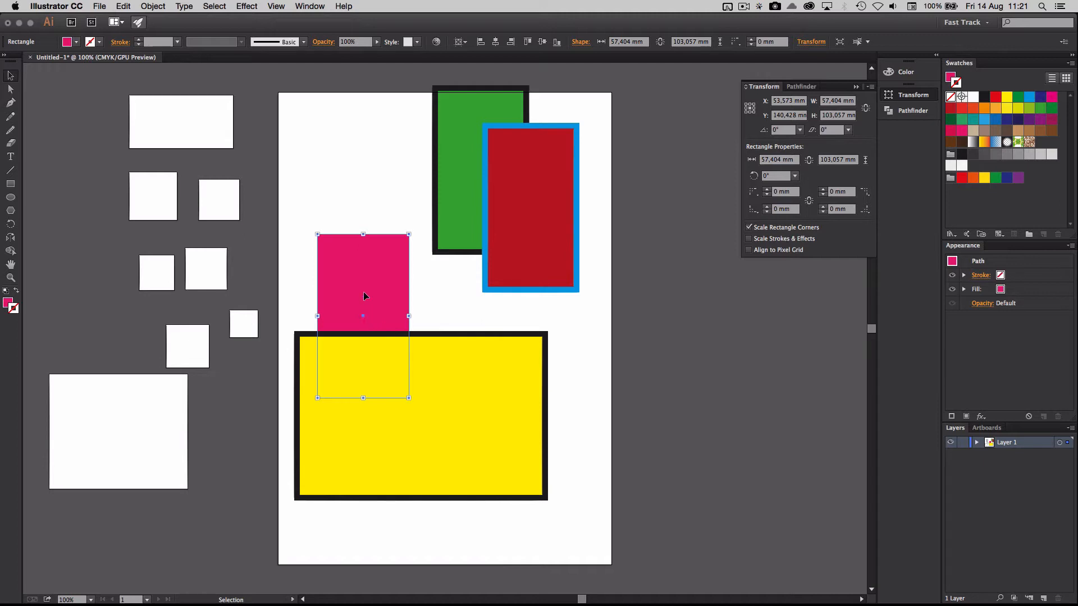
Bring the pink rectangle forward one level and test its stacking by moving it across the green one and back.
{"action": "left_click", "coordinate": [153, 6]}
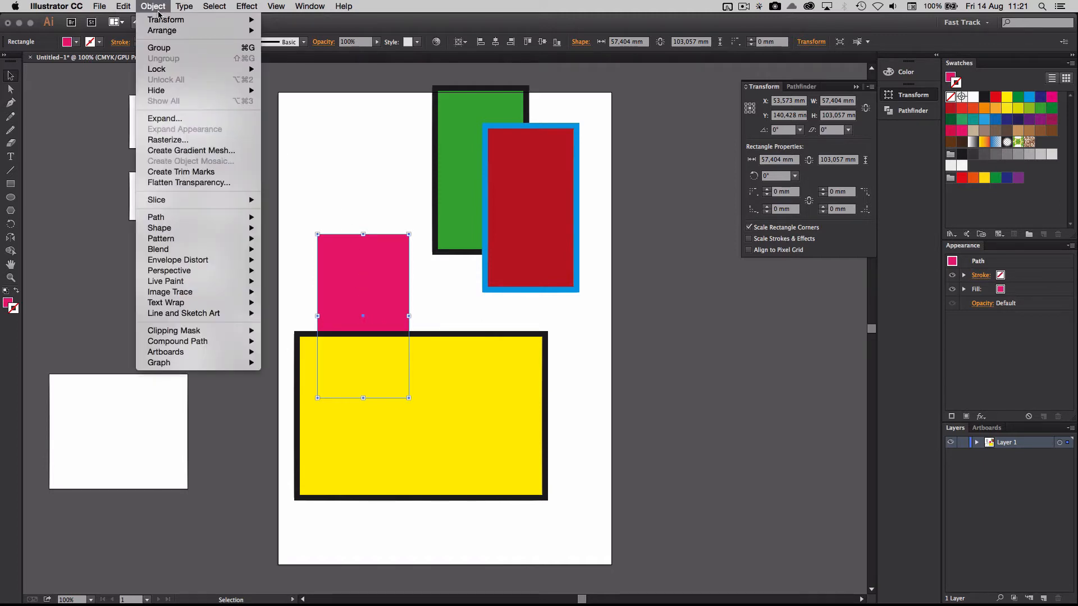
{"action": "mouse_move", "coordinate": [173, 35]}
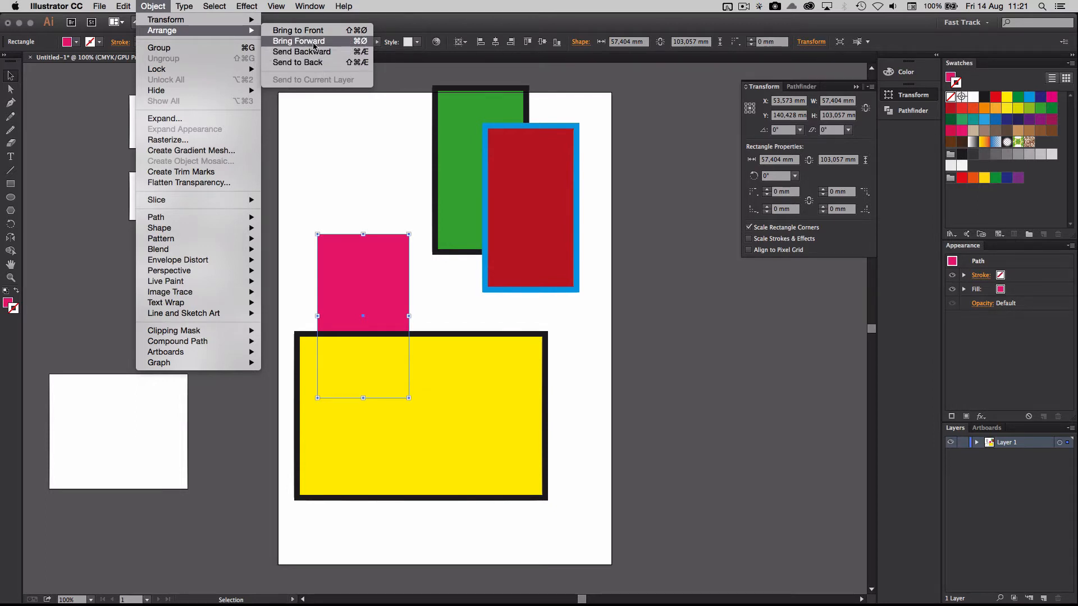
{"action": "left_click", "coordinate": [314, 43]}
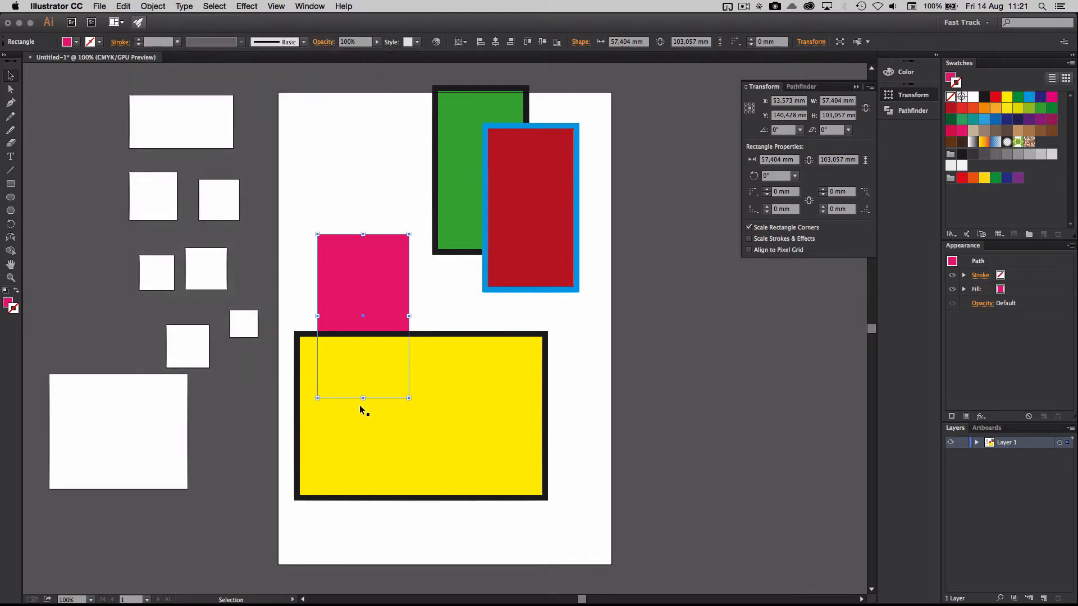
{"action": "left_click_drag", "start_coordinate": [362, 288], "coordinate": [421, 268]}
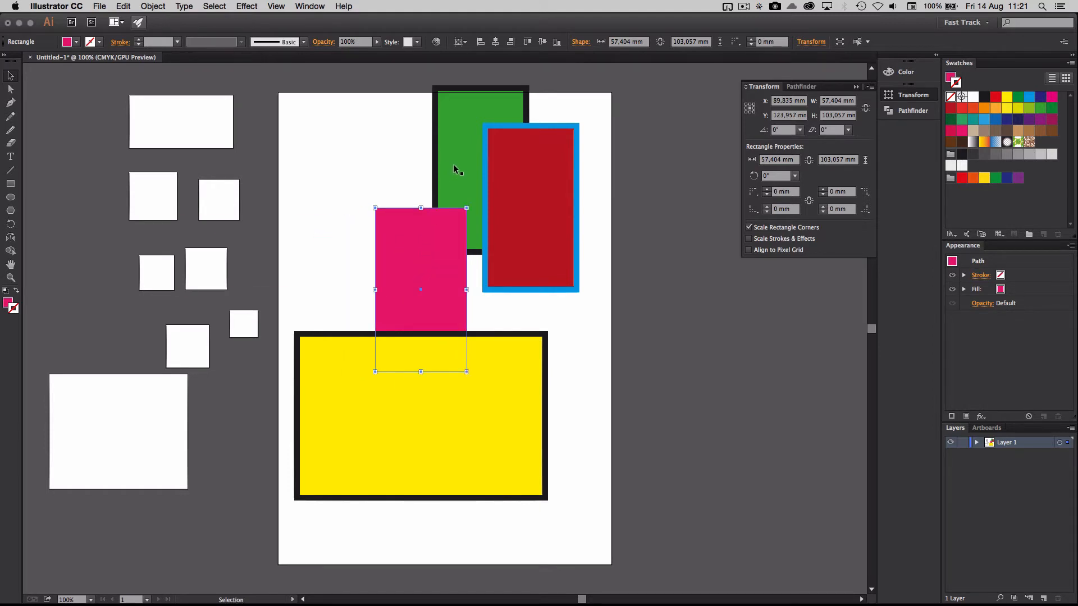
{"action": "left_click_drag", "start_coordinate": [429, 258], "coordinate": [389, 264]}
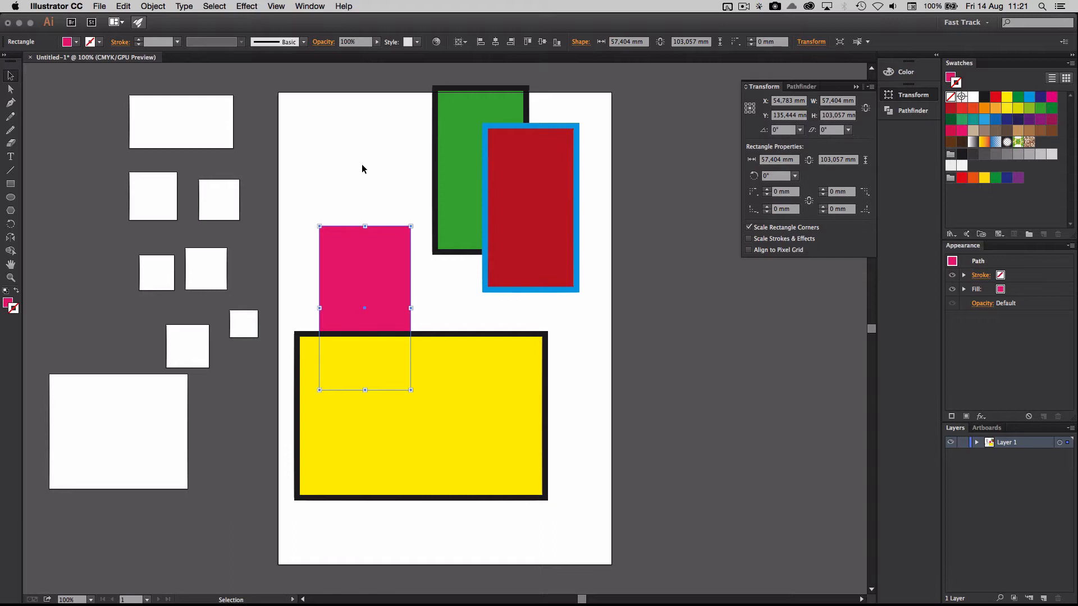
Reposition the pink rectangle over the yellow one's upper edge and bring it to the front.
{"action": "left_click_drag", "start_coordinate": [373, 284], "coordinate": [391, 260]}
{"action": "left_click", "coordinate": [365, 179]}
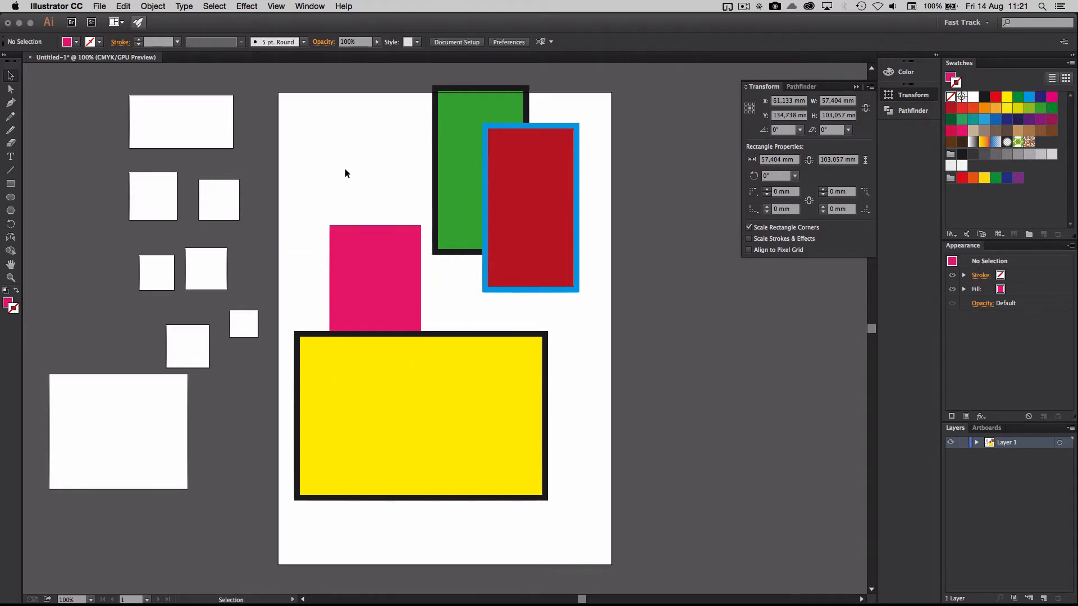
{"action": "left_click", "coordinate": [373, 274]}
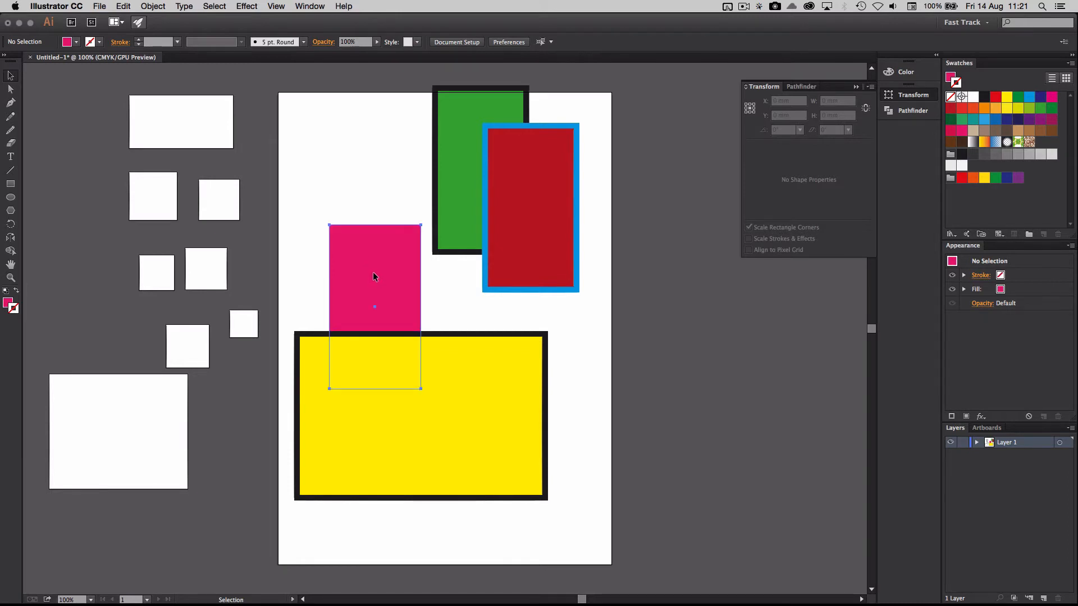
{"action": "mouse_move", "coordinate": [373, 271]}
{"action": "left_mouse_down"}
{"action": "mouse_move", "coordinate": [351, 251]}
{"action": "mouse_move", "coordinate": [402, 286]}
{"action": "mouse_move", "coordinate": [362, 286]}
{"action": "left_mouse_up"}
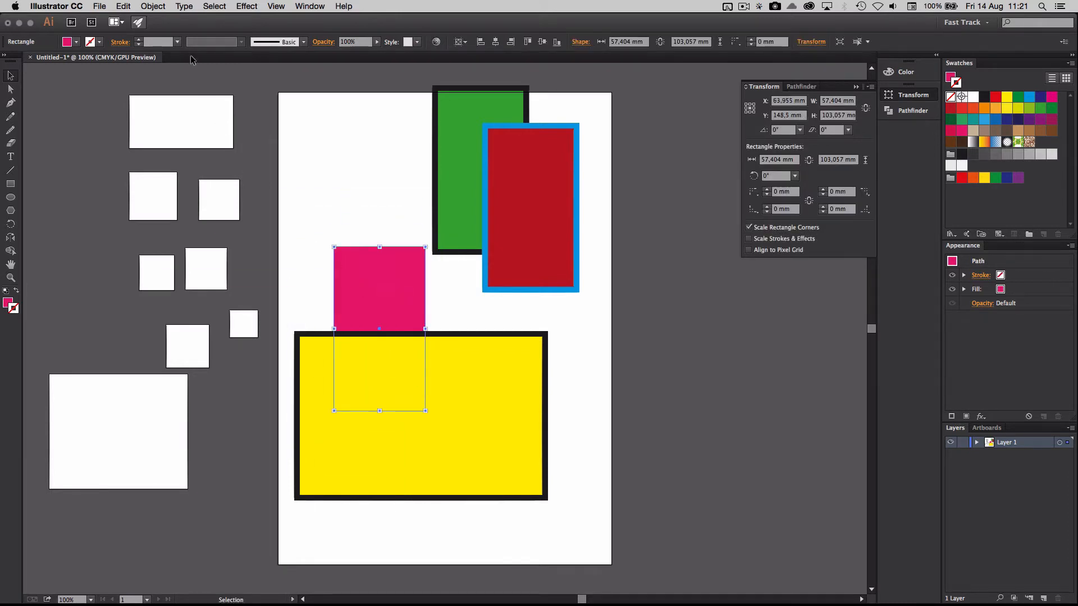
{"action": "left_click", "coordinate": [153, 6]}
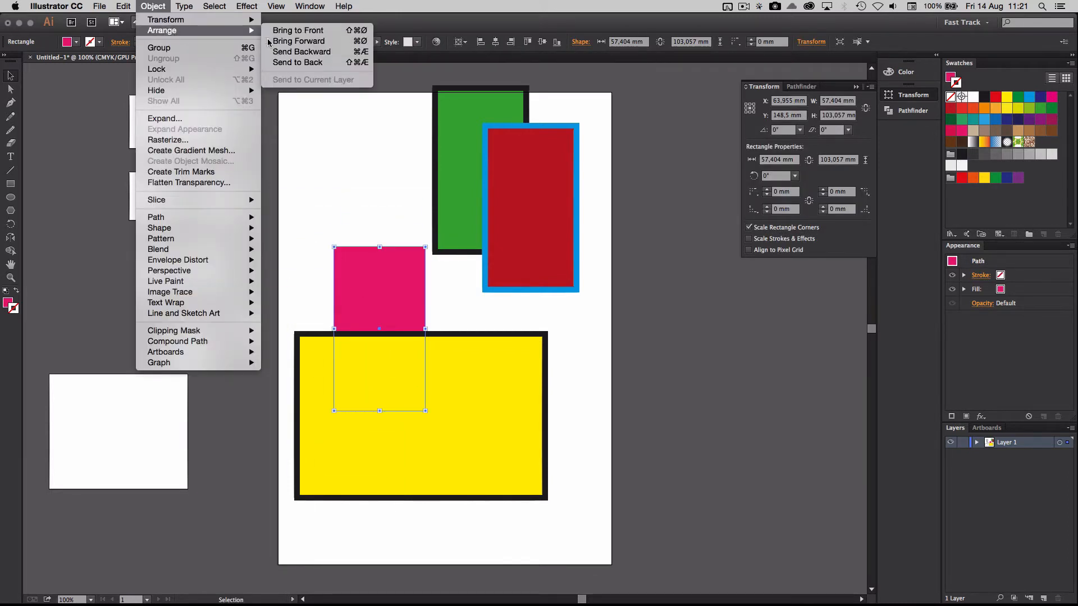
{"action": "left_click", "coordinate": [296, 31]}
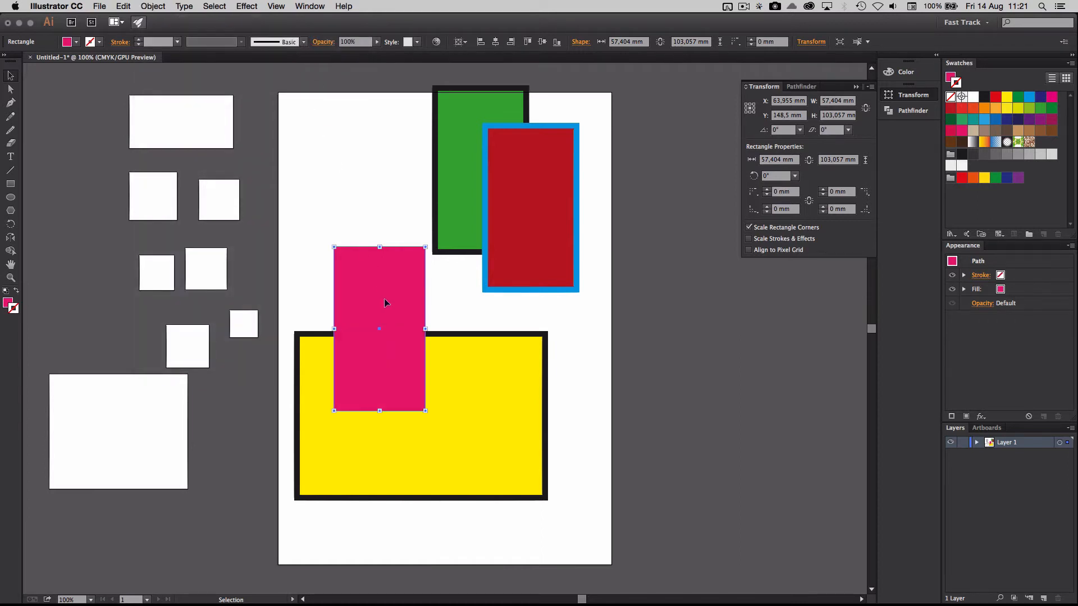
Move the pink rectangle over the red one and back onto the yellow one's upper-left part, and deselect it.
{"action": "left_click_drag", "start_coordinate": [385, 304], "coordinate": [500, 289]}
{"action": "left_click_drag", "start_coordinate": [488, 241], "coordinate": [379, 267]}
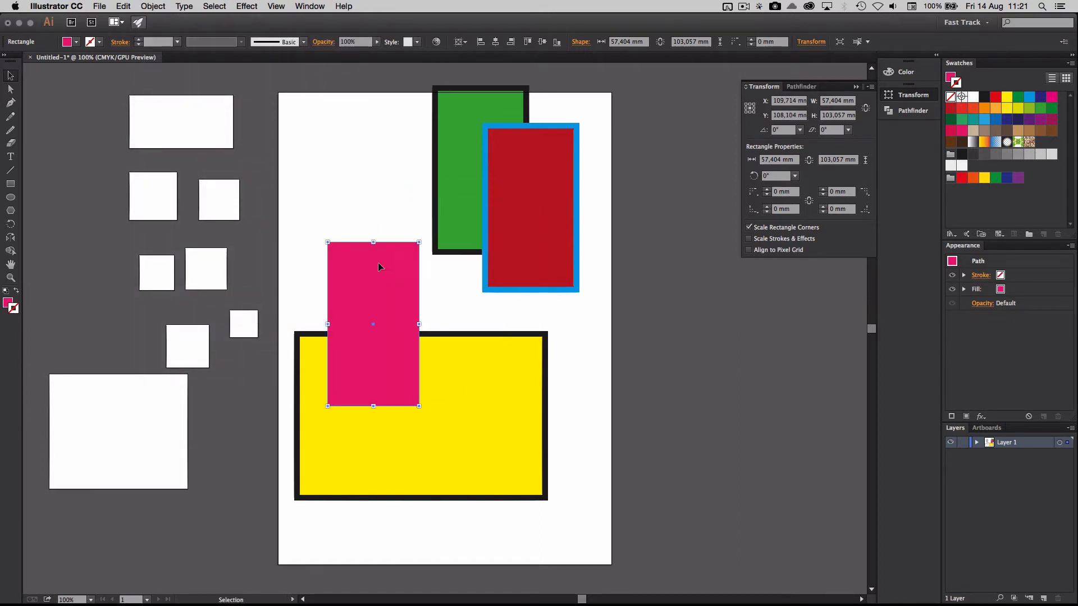
{"action": "left_click", "coordinate": [152, 6]}
{"action": "mouse_move", "coordinate": [171, 32]}
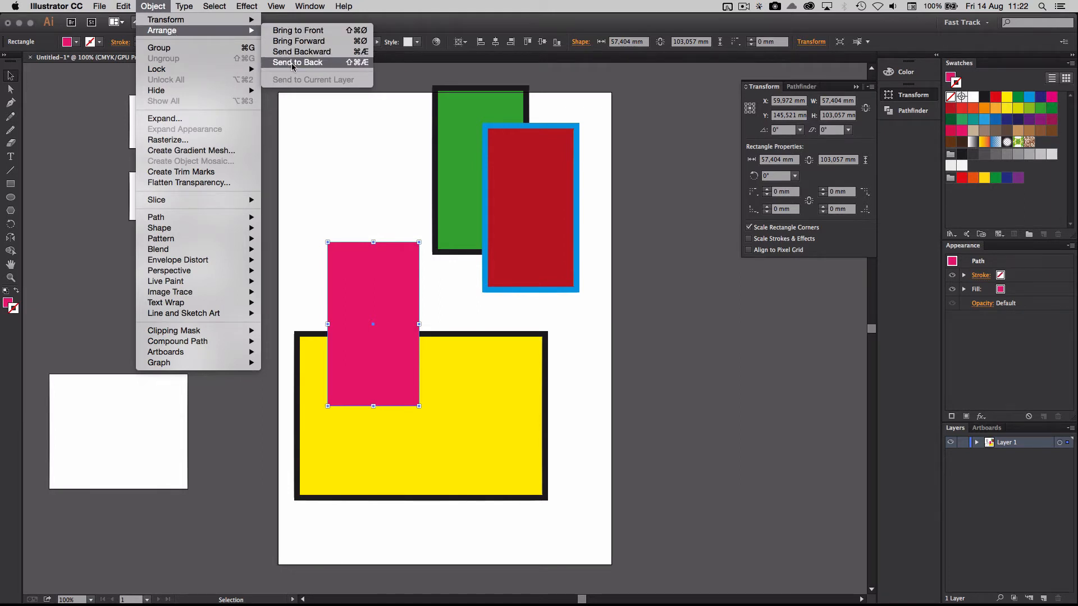
{"action": "left_click", "coordinate": [370, 217]}
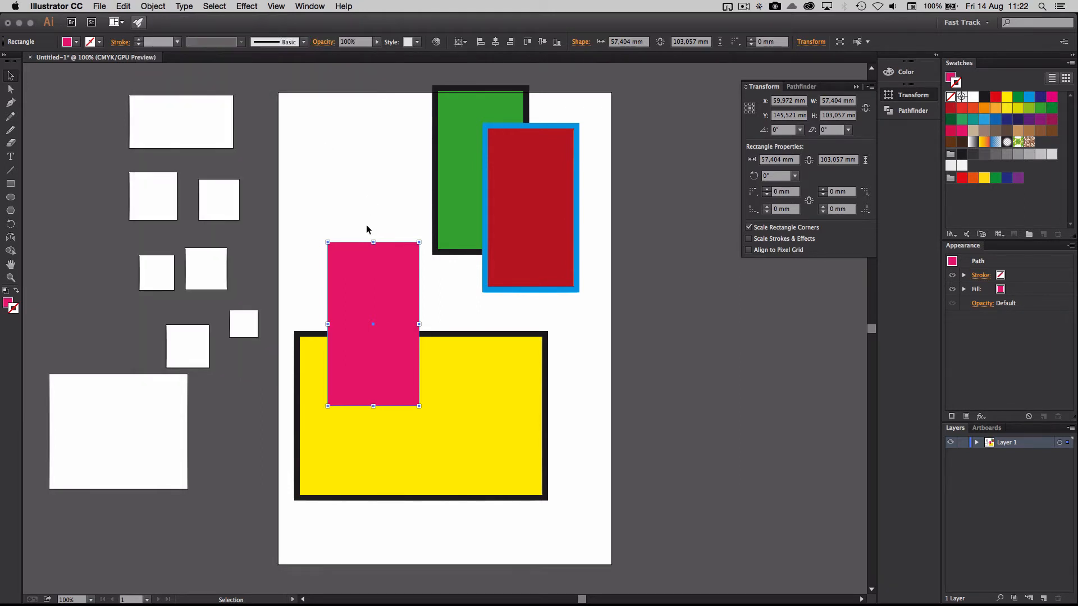
{"action": "left_click_drag", "start_coordinate": [392, 290], "coordinate": [381, 279]}
{"action": "left_click", "coordinate": [402, 154]}
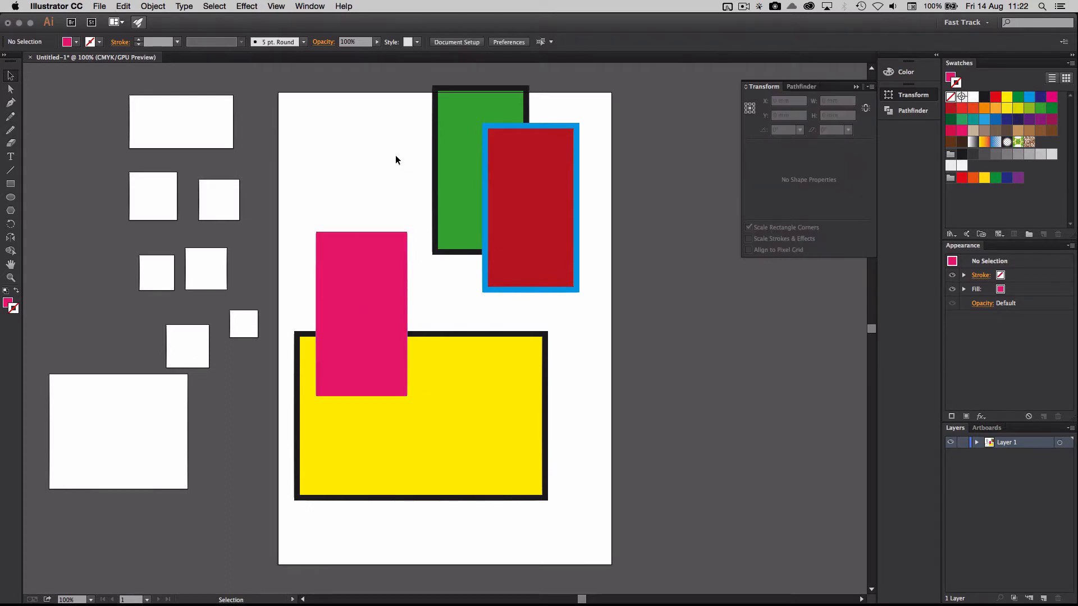
Rearrange the red and green rectangles, placing red at the artboard's upper right and green beside it, partly behind the pink one.
{"action": "left_click_drag", "start_coordinate": [519, 187], "coordinate": [447, 244]}
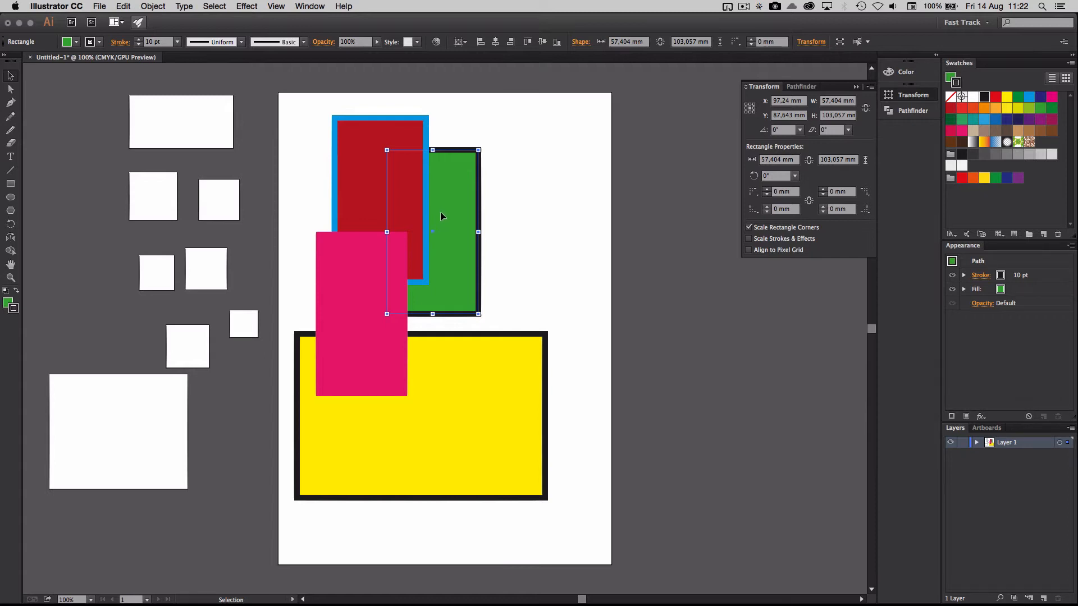
{"action": "left_click_drag", "start_coordinate": [456, 196], "coordinate": [513, 184]}
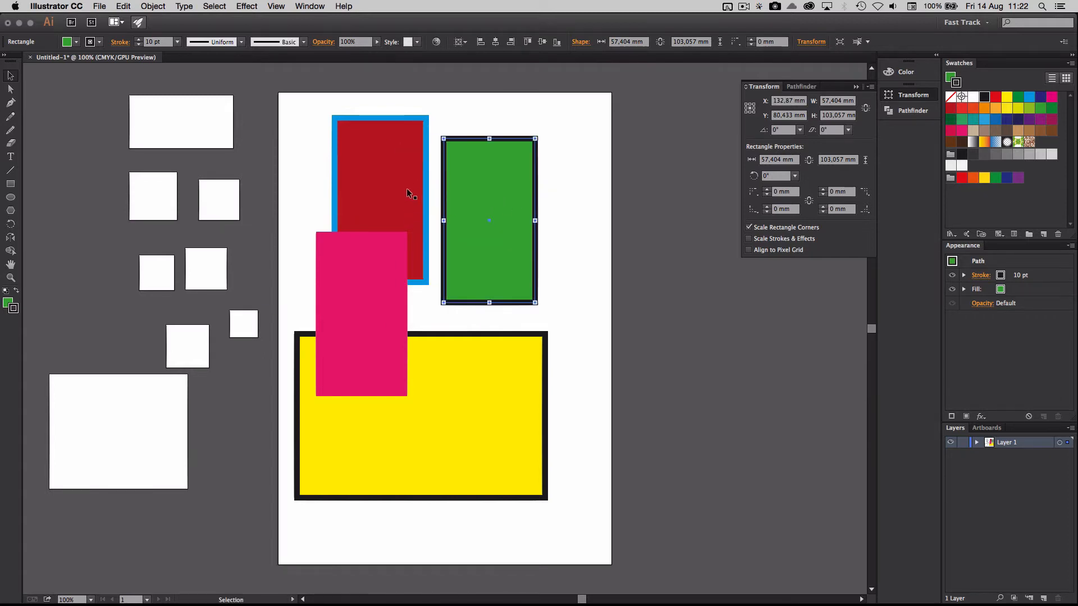
{"action": "left_click_drag", "start_coordinate": [407, 178], "coordinate": [552, 162]}
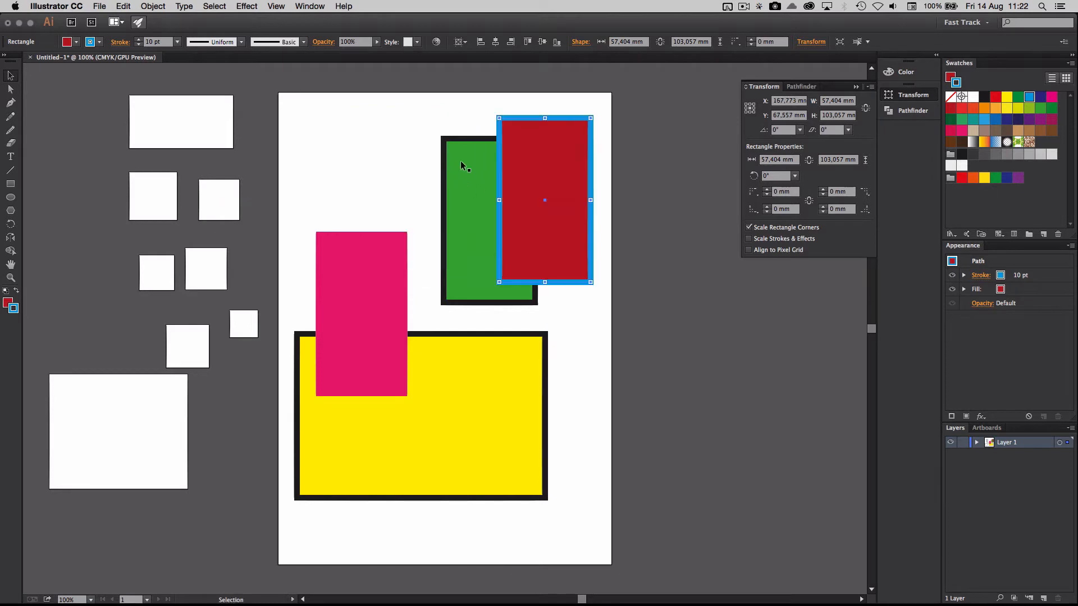
{"action": "left_click_drag", "start_coordinate": [460, 164], "coordinate": [417, 164]}
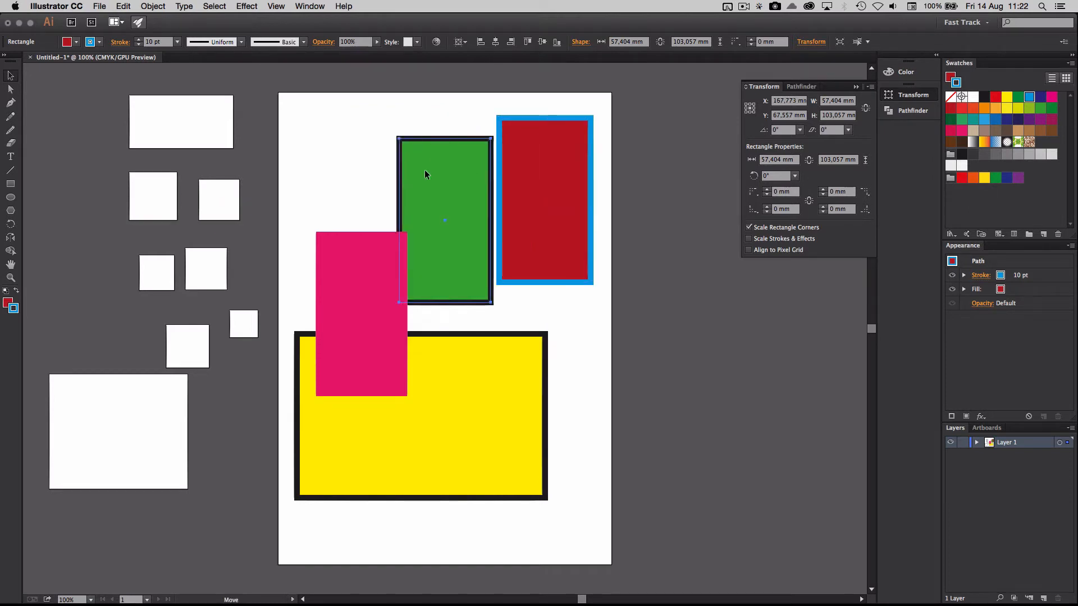
Use the Zoom tool to enlarge the overlapping green and pink rectangles, and fit the artboard on screen again.
{"action": "left_click", "coordinate": [10, 279]}
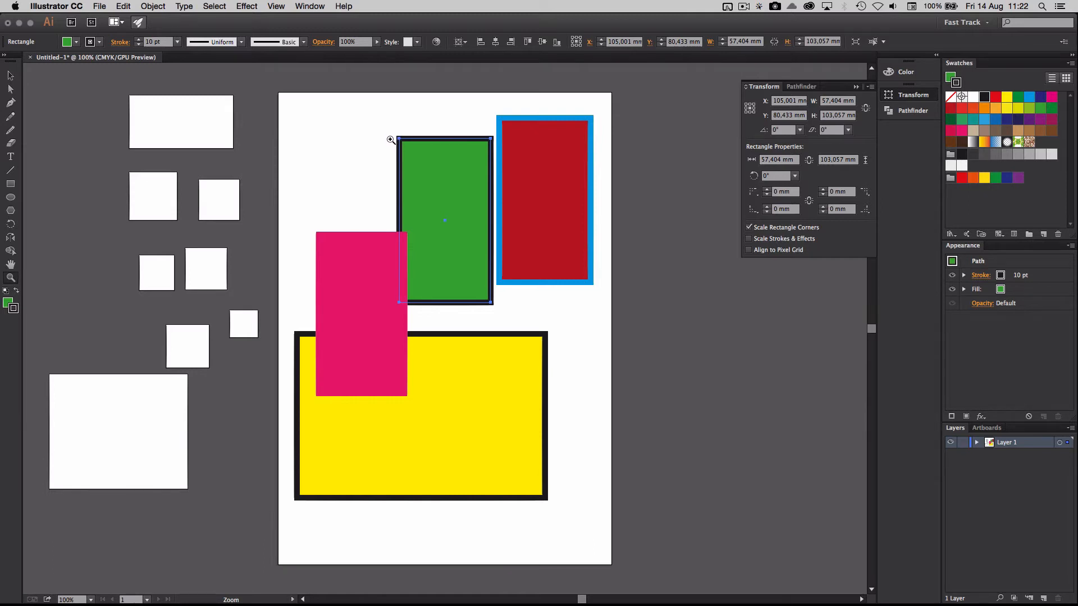
{"action": "left_click_drag", "start_coordinate": [391, 140], "coordinate": [408, 156]}
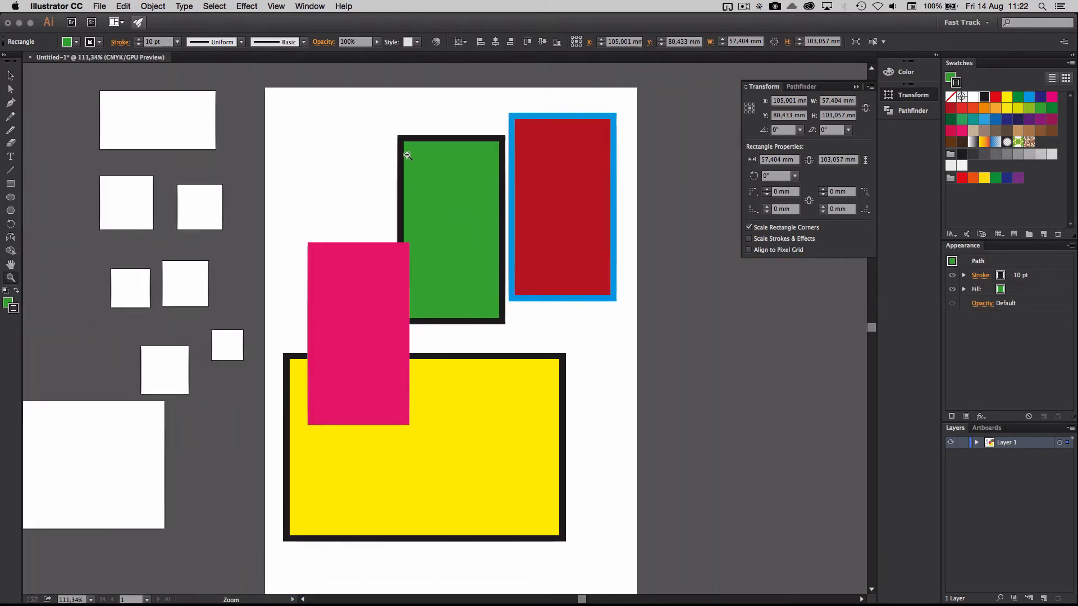
{"action": "left_click_drag", "start_coordinate": [424, 414], "coordinate": [136, 359]}
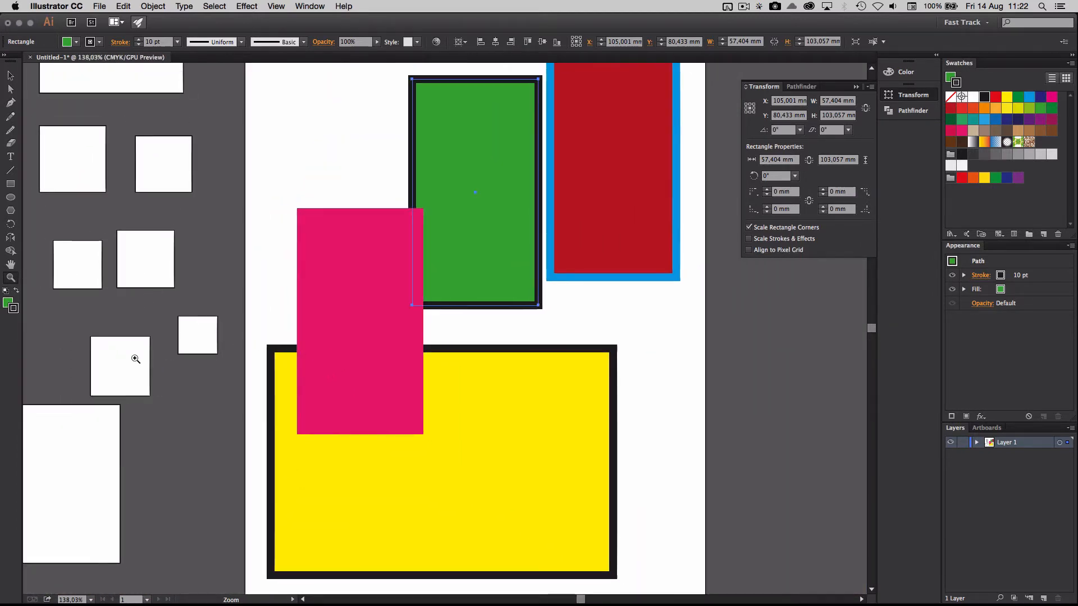
{"action": "left_click_drag", "start_coordinate": [89, 484], "coordinate": [101, 423]}
{"action": "left_click_drag", "start_coordinate": [344, 118], "coordinate": [564, 241]}
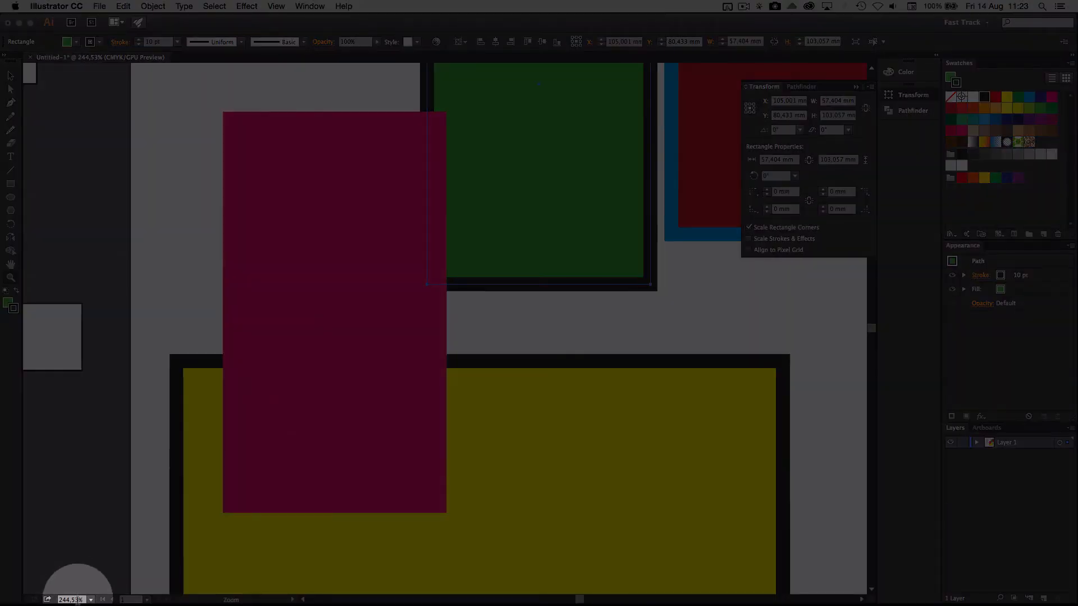
{"action": "left_click", "coordinate": [91, 601]}
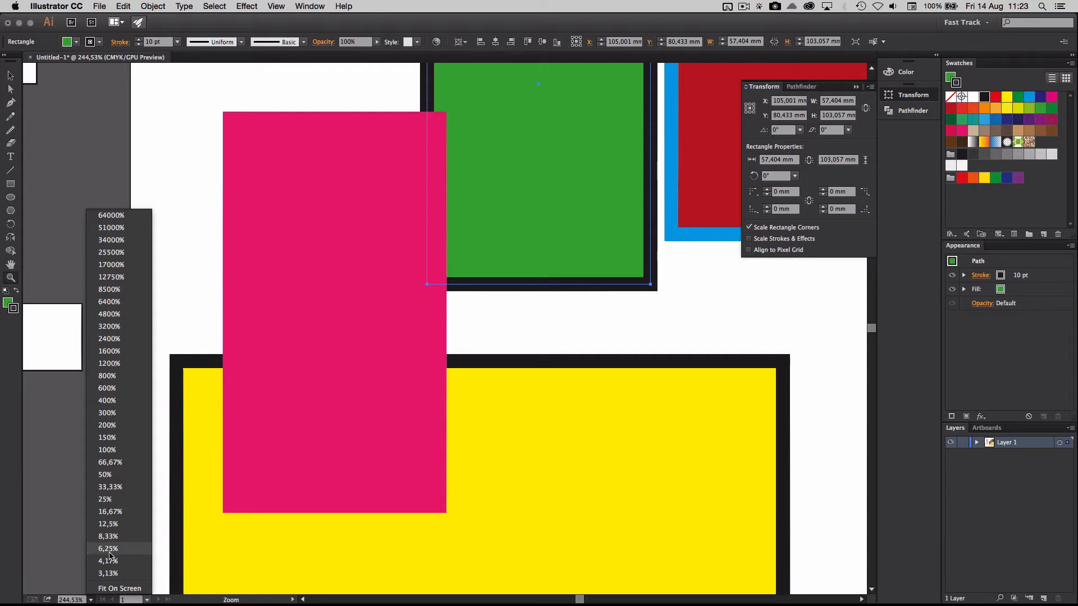
{"action": "left_click", "coordinate": [111, 588]}
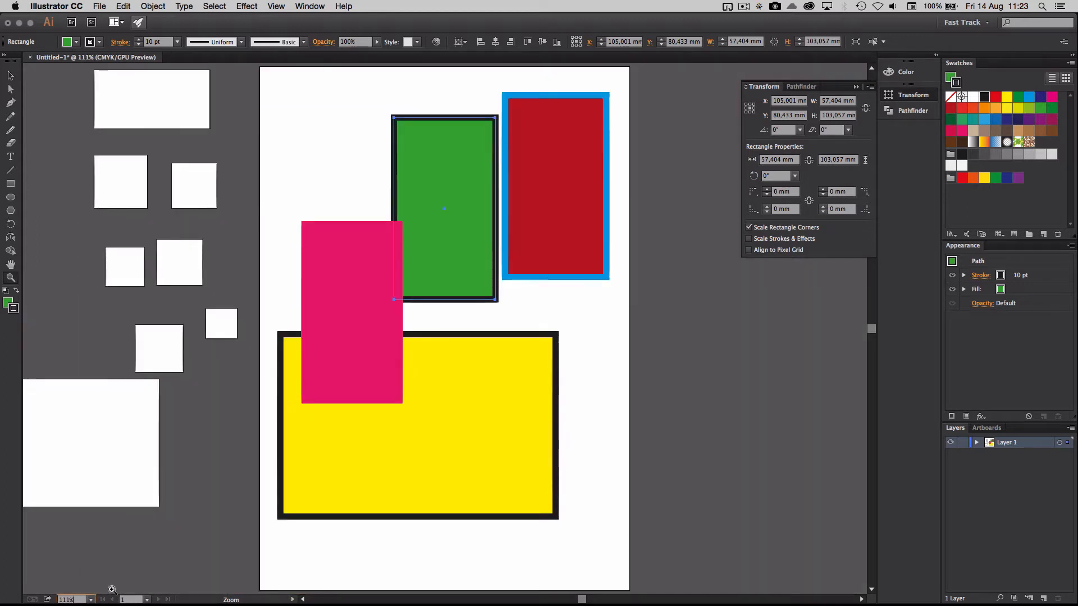
Magnify the green rectangle's left edge where it meets the pink one, and return to the full artboard view.
{"action": "left_click_drag", "start_coordinate": [351, 192], "coordinate": [433, 176]}
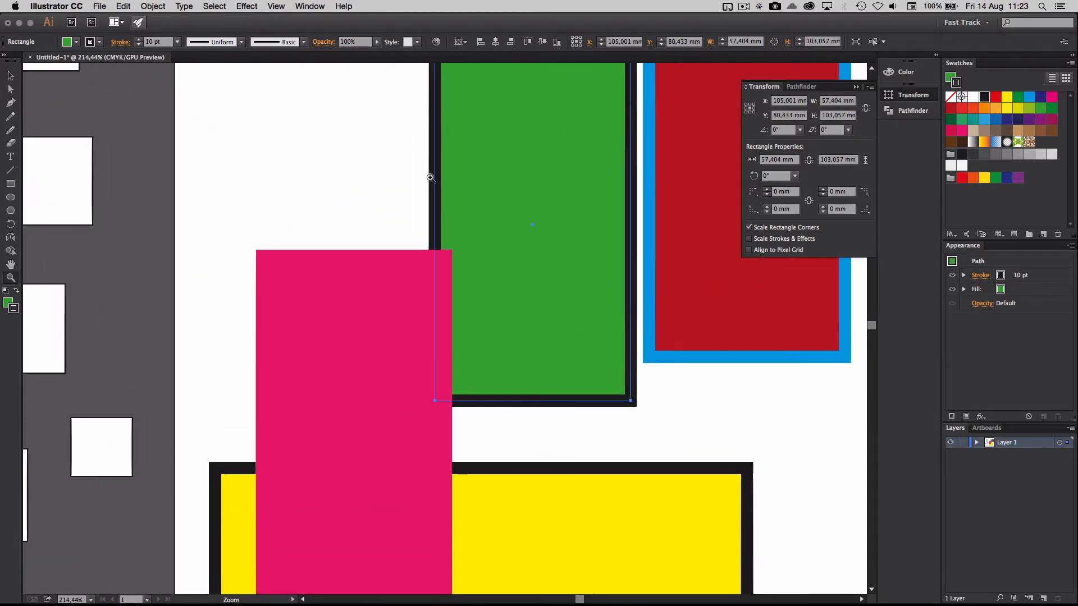
{"action": "left_click", "coordinate": [278, 7]}
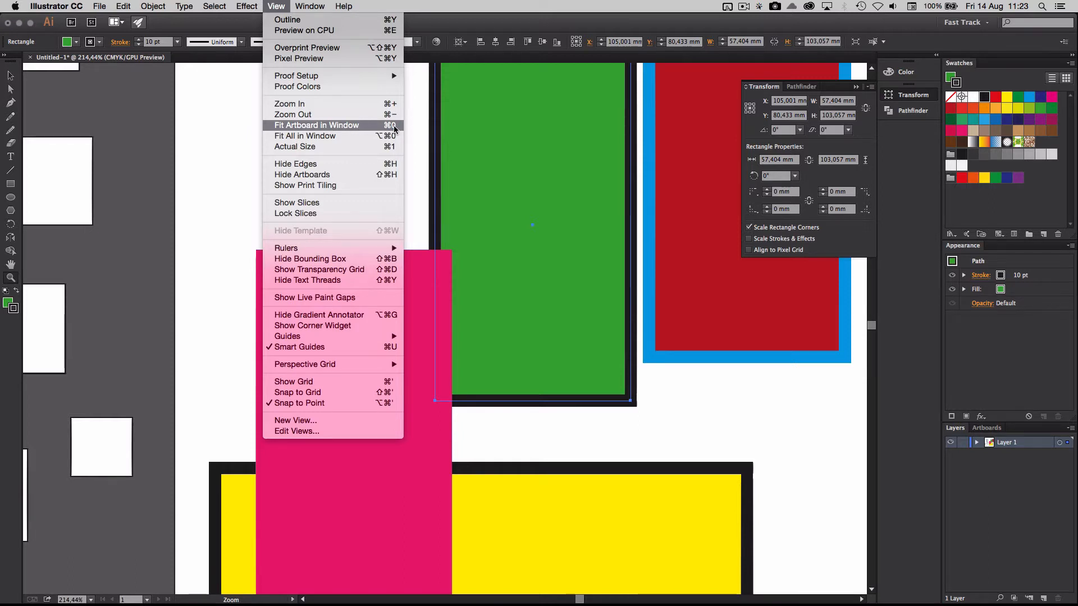
{"action": "left_click", "coordinate": [332, 129]}
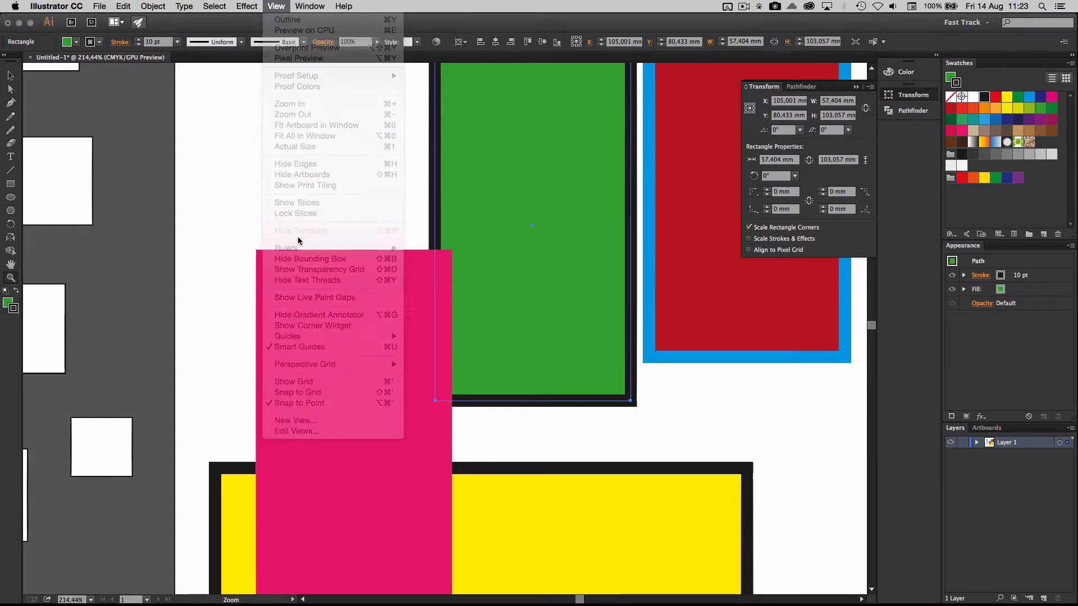
{"action": "left_click_drag", "start_coordinate": [365, 202], "coordinate": [691, 354]}
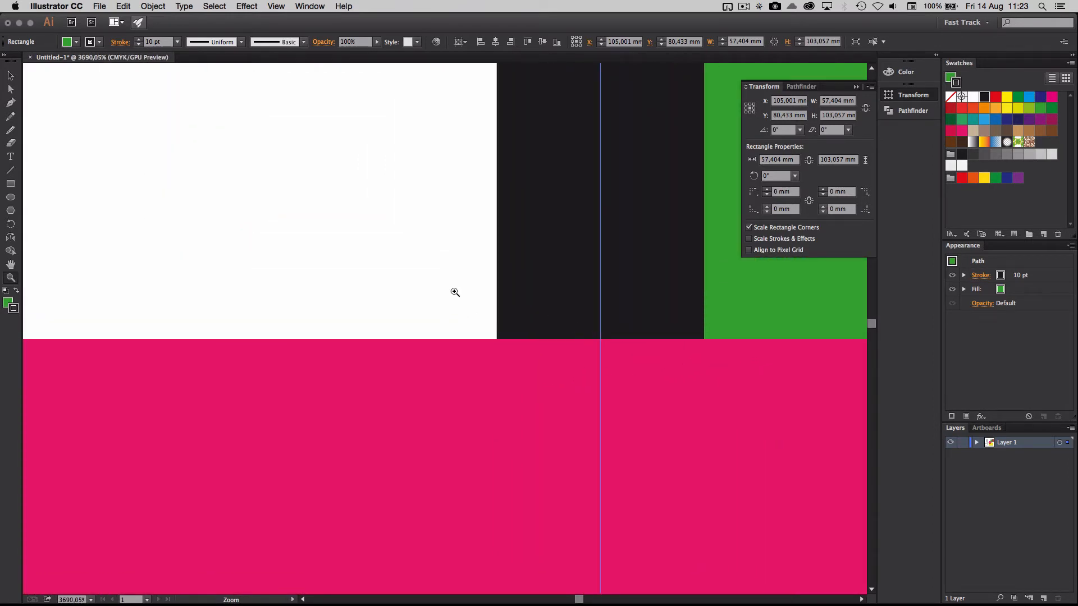
{"action": "left_click", "coordinate": [281, 10]}
{"action": "left_click", "coordinate": [300, 138]}
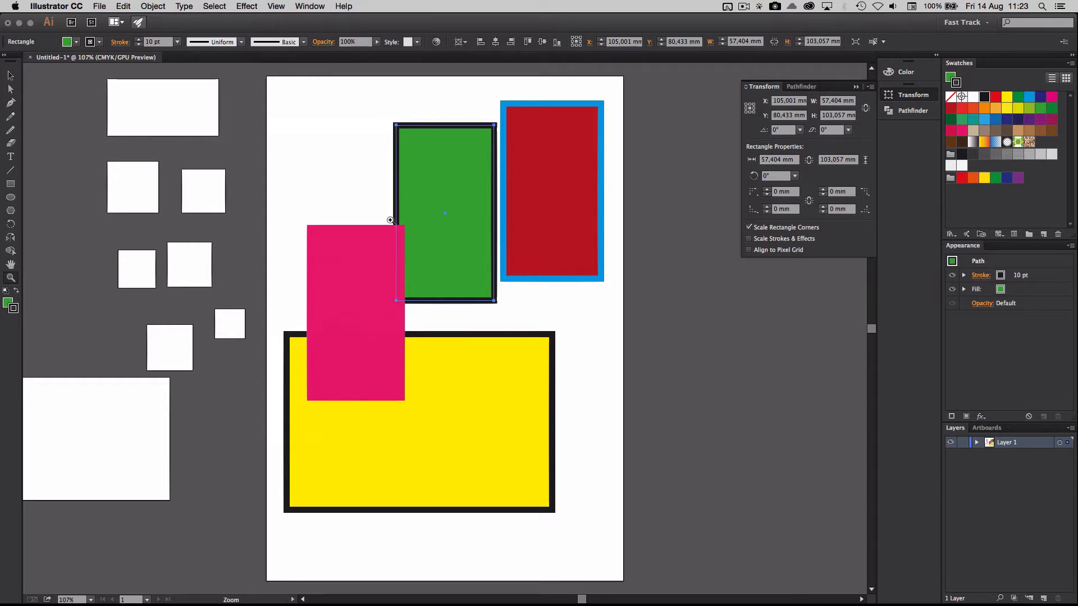
Enlarge the artwork and pan around the pink, green, red and yellow rectangles with the Hand tool.
{"action": "left_click_drag", "start_coordinate": [393, 296], "coordinate": [546, 298]}
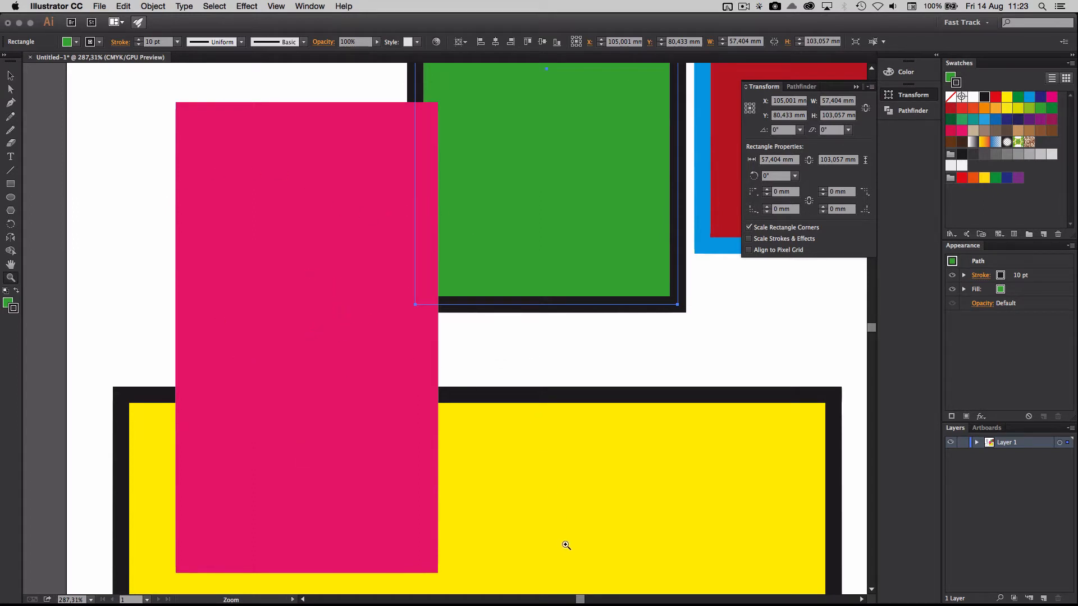
{"action": "left_click_drag", "start_coordinate": [580, 601], "coordinate": [585, 601]}
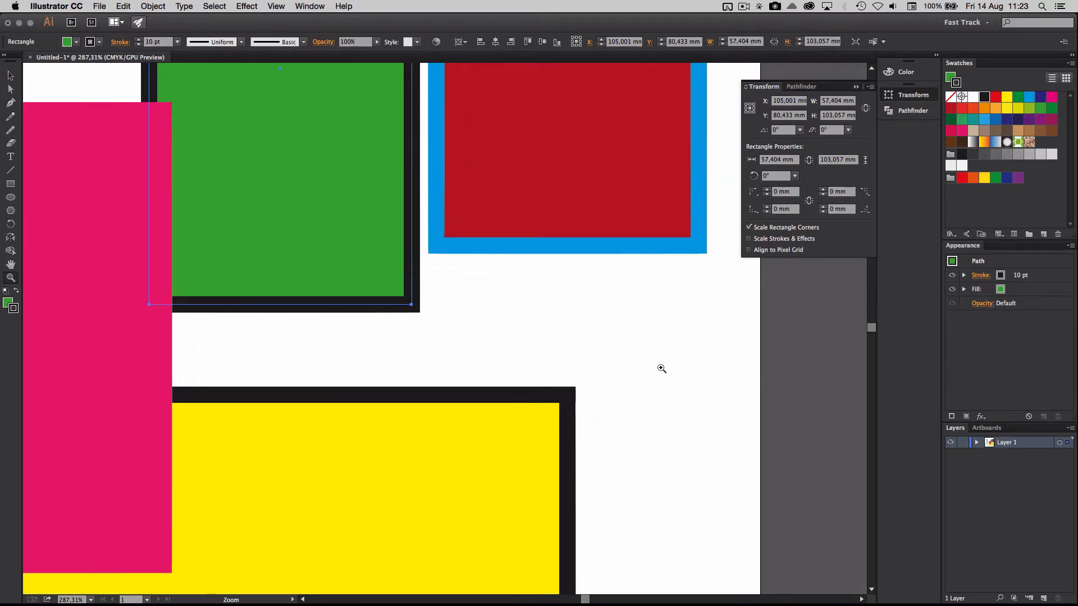
{"action": "left_click", "coordinate": [12, 263]}
{"action": "scroll", "coordinate": [435, 125], "scroll_direction": "up", "scroll_amount": 10}
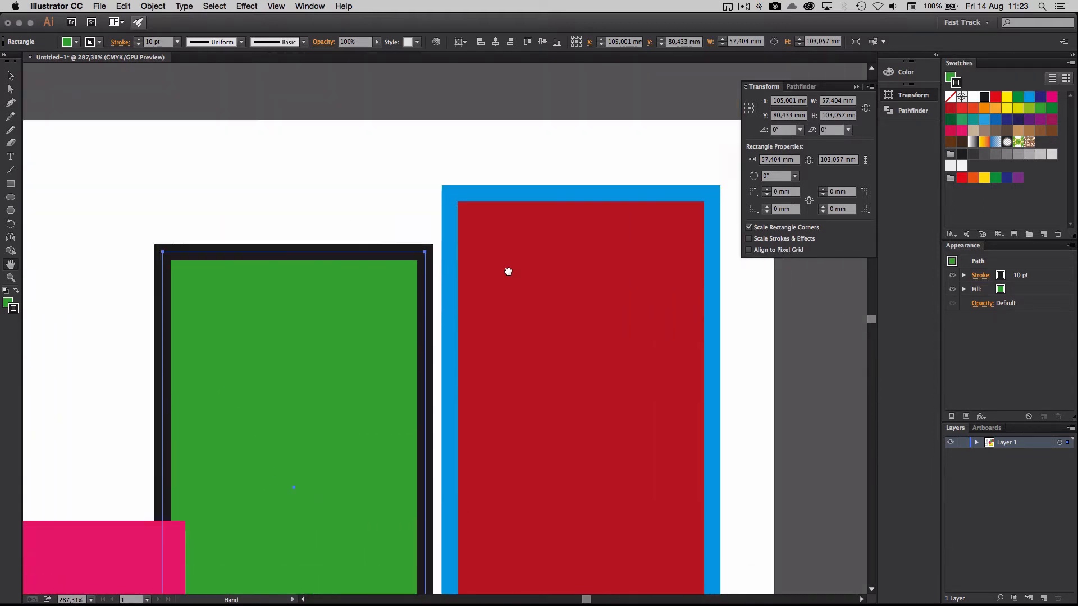
{"action": "left_click_drag", "start_coordinate": [508, 271], "coordinate": [498, 85]}
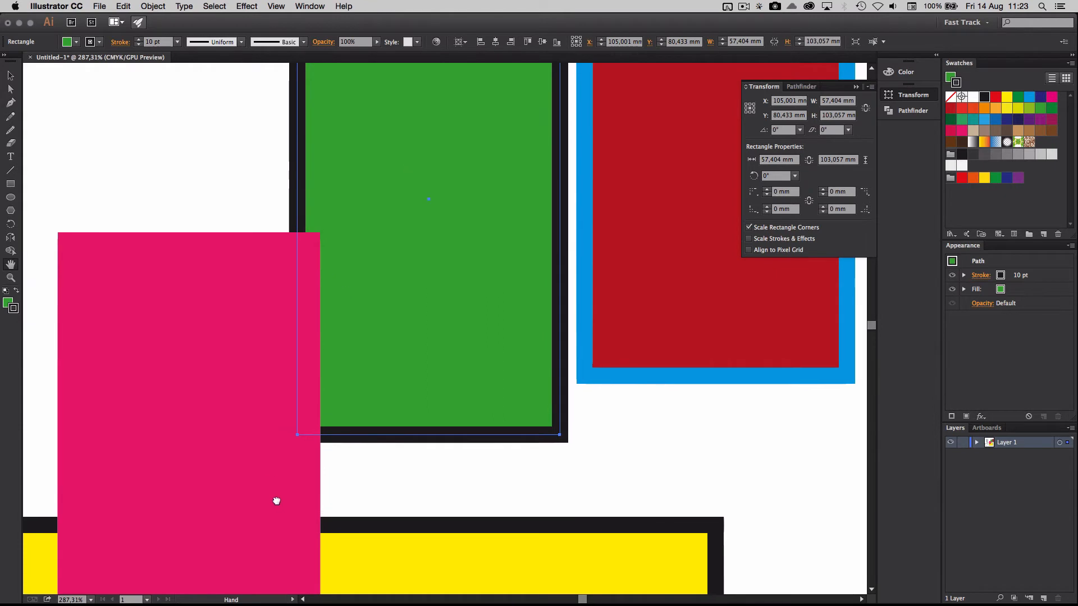
{"action": "left_click_drag", "start_coordinate": [277, 501], "coordinate": [382, 102]}
{"action": "left_click_drag", "start_coordinate": [382, 507], "coordinate": [291, 590]}
{"action": "left_click_drag", "start_coordinate": [523, 210], "coordinate": [464, 306]}
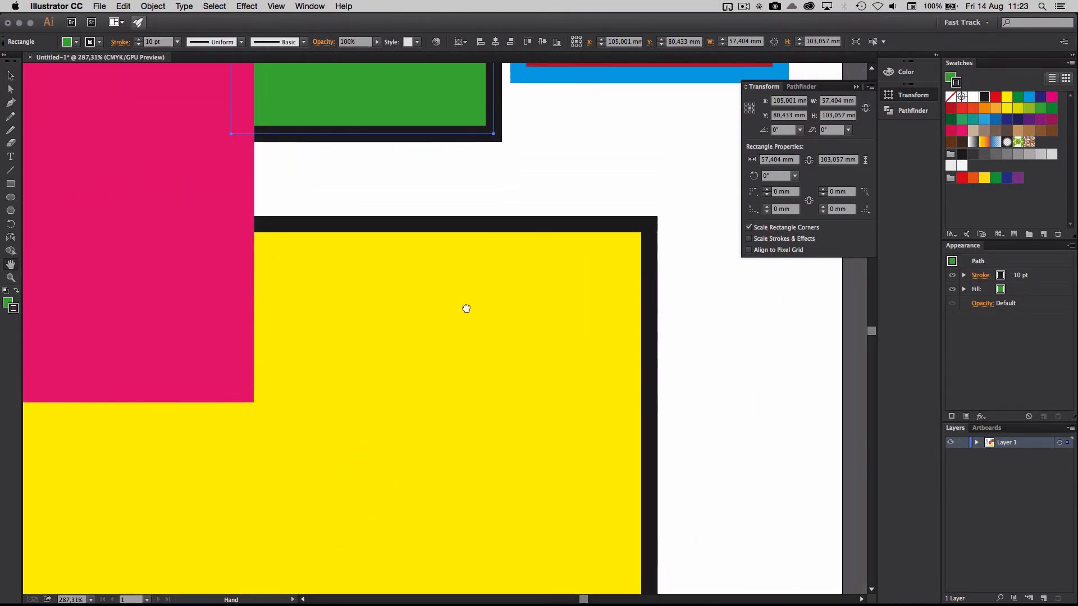
{"action": "left_click_drag", "start_coordinate": [382, 79], "coordinate": [481, 313]}
{"action": "left_click_drag", "start_coordinate": [310, 94], "coordinate": [503, 325]}
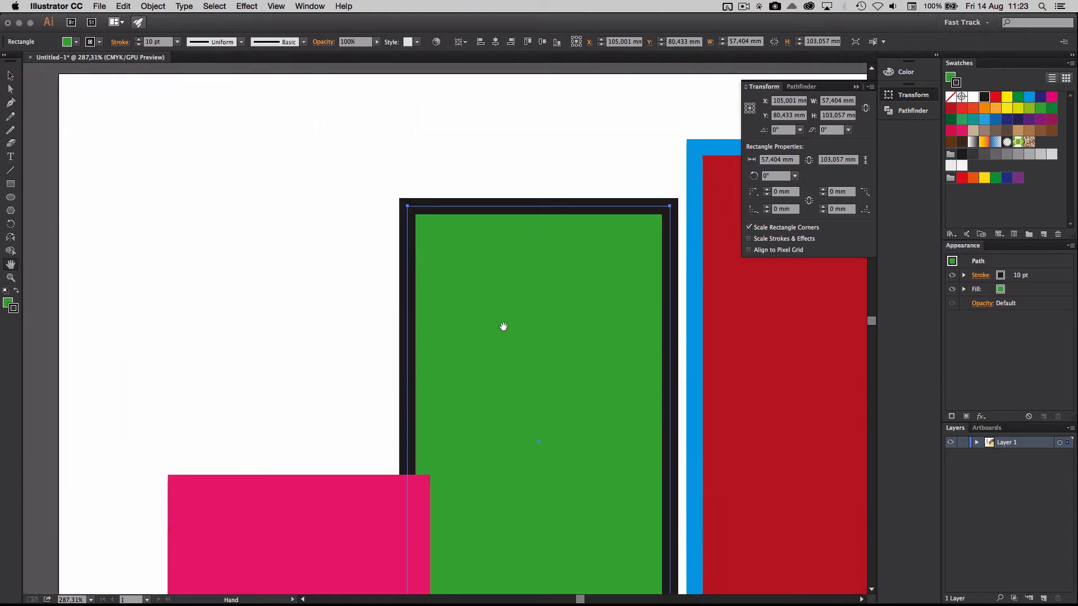
{"action": "left_click_drag", "start_coordinate": [543, 363], "coordinate": [484, 222]}
{"action": "left_click_drag", "start_coordinate": [281, 259], "coordinate": [175, 129]}
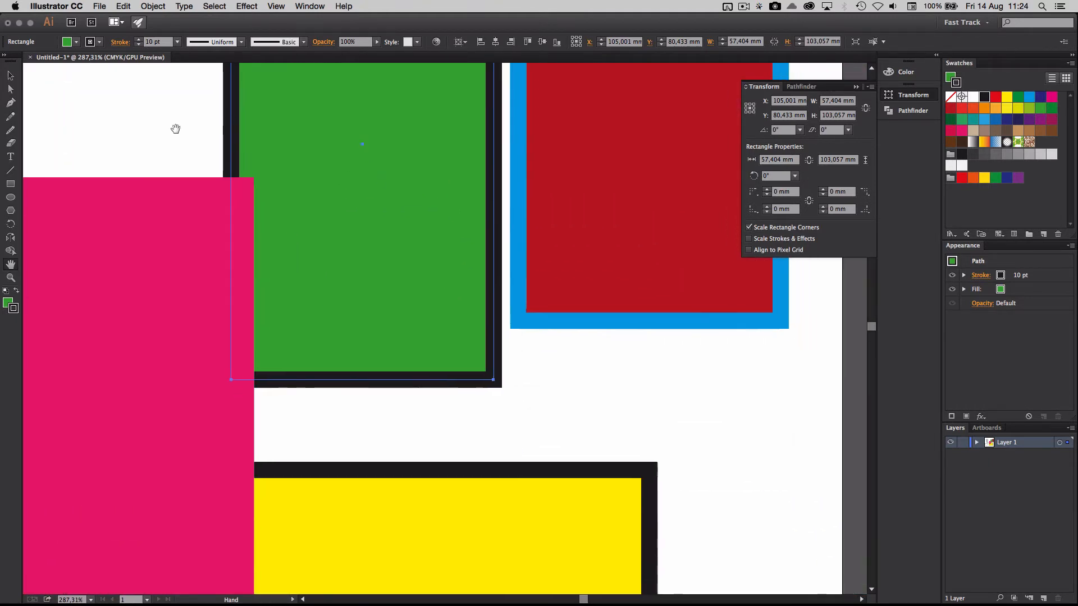
Draw three small green rectangles with black strokes over the pink rectangle's upper part, the last about 9.6 × 11.9 mm.
{"action": "left_click", "coordinate": [10, 184]}
{"action": "left_click_drag", "start_coordinate": [153, 122], "coordinate": [297, 226]}
{"action": "left_click_drag", "start_coordinate": [181, 343], "coordinate": [245, 406]}
{"action": "mouse_move", "coordinate": [99, 280]}
{"action": "left_mouse_down"}
{"action": "mouse_move", "coordinate": [121, 293]}
{"action": "mouse_move", "coordinate": [143, 335]}
{"action": "left_mouse_up"}
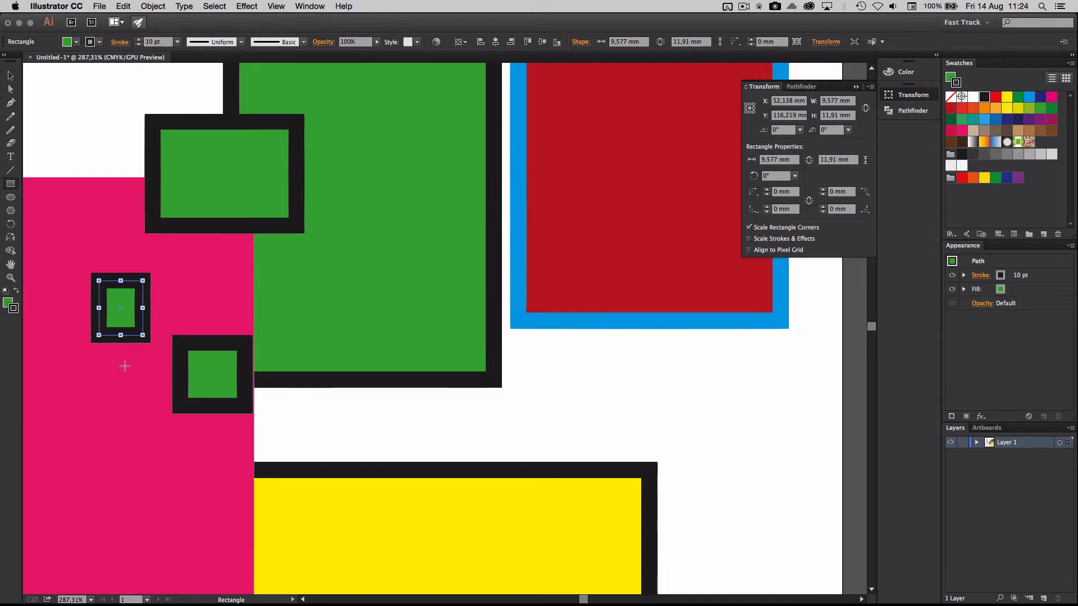
Draw four more small green rectangles on and above the pink rectangle's upper-left corner, ending with a square about 13.8 mm wide.
{"action": "key", "text": "space"}
{"action": "key", "text": "space"}
{"action": "left_click_drag", "start_coordinate": [90, 281], "coordinate": [339, 247]}
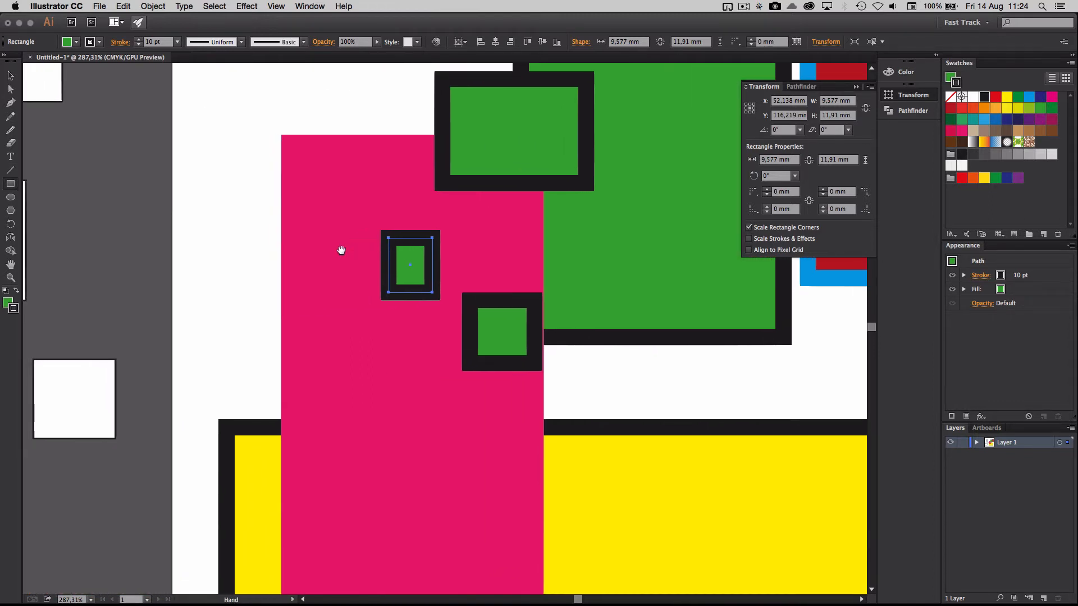
{"action": "left_click_drag", "start_coordinate": [243, 241], "coordinate": [319, 295]}
{"action": "left_click_drag", "start_coordinate": [273, 167], "coordinate": [328, 213]}
{"action": "mouse_move", "coordinate": [331, 98]}
{"action": "left_mouse_down"}
{"action": "mouse_move", "coordinate": [370, 154]}
{"action": "mouse_move", "coordinate": [277, 247]}
{"action": "left_mouse_up"}
{"action": "key", "text": "space"}
{"action": "left_click_drag", "start_coordinate": [280, 155], "coordinate": [344, 218]}
{"action": "key", "text": "space"}
{"action": "left_click_drag", "start_coordinate": [344, 109], "coordinate": [207, 164]}
{"action": "left_click_drag", "start_coordinate": [319, 202], "coordinate": [305, 152]}
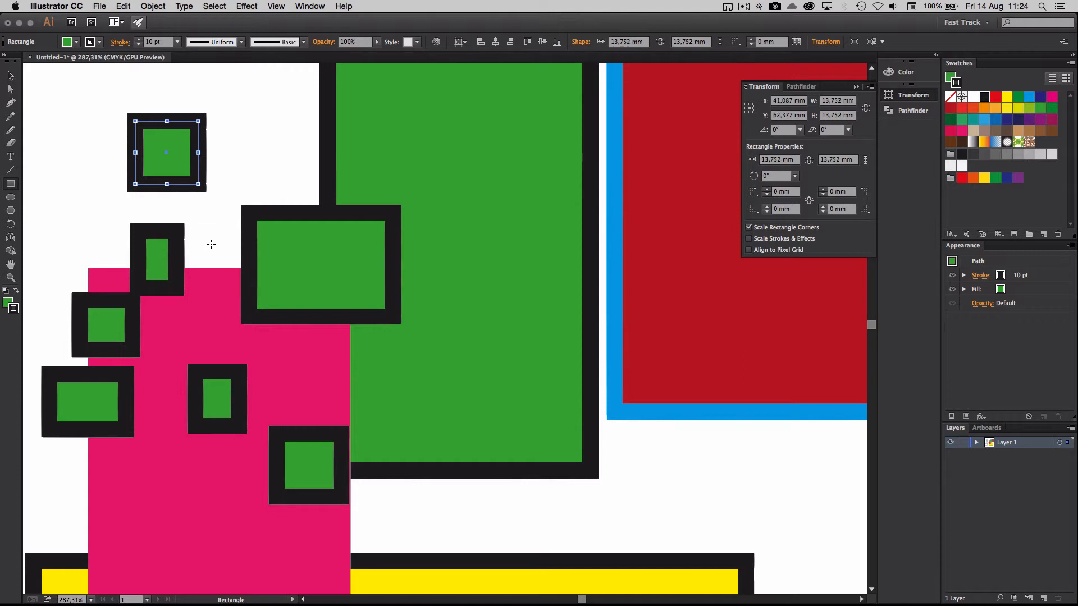
Fit the artboard in the window and delete all the white rectangles lying to its left.
{"action": "left_click", "coordinate": [276, 7]}
{"action": "left_click", "coordinate": [278, 7]}
{"action": "left_click", "coordinate": [278, 7]}
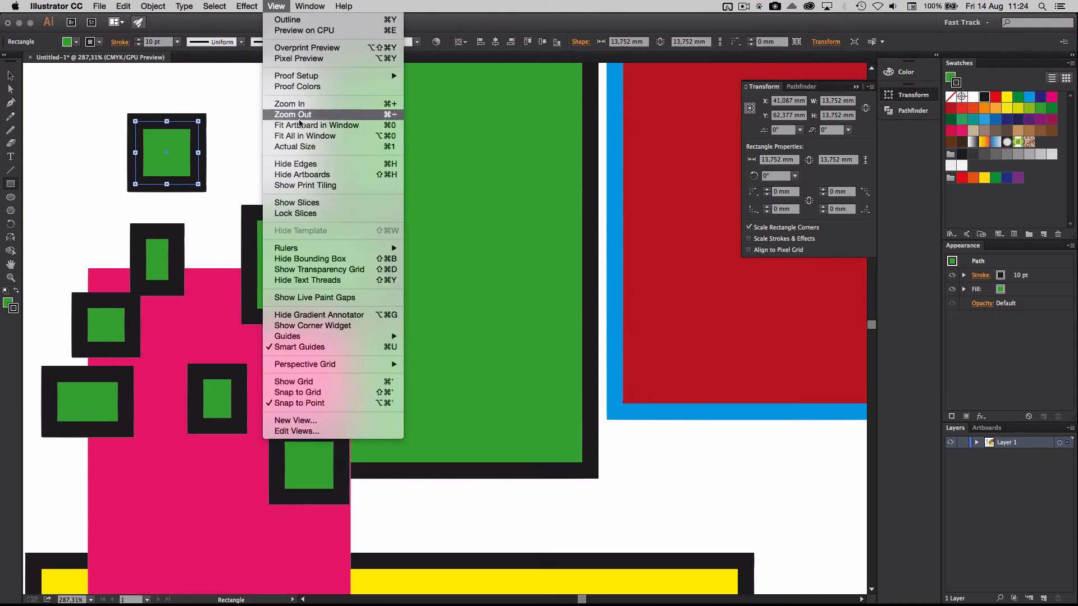
{"action": "left_click", "coordinate": [319, 125]}
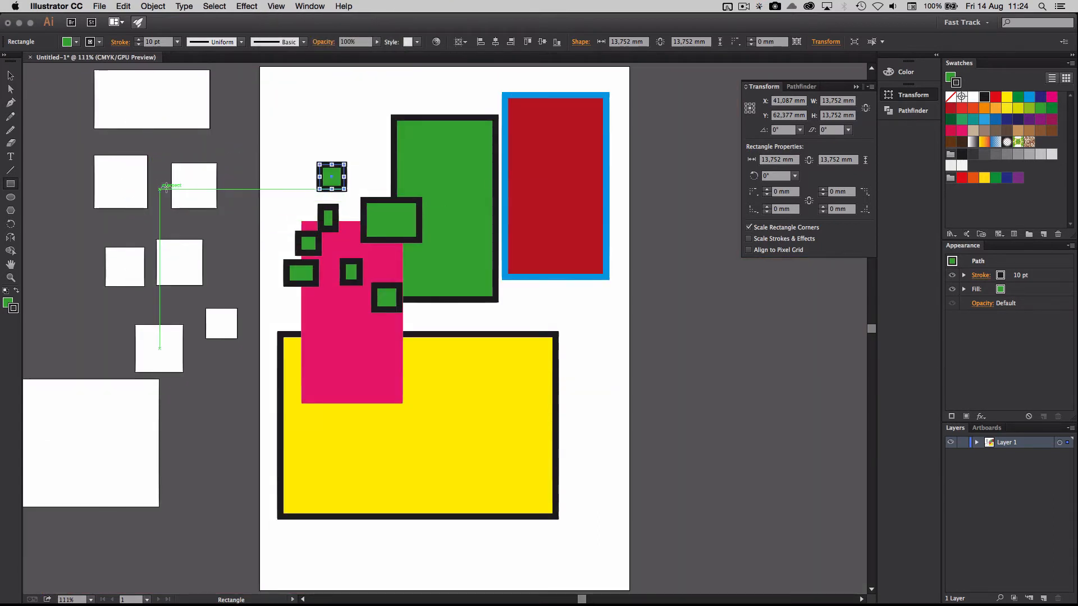
{"action": "left_click", "coordinate": [11, 76]}
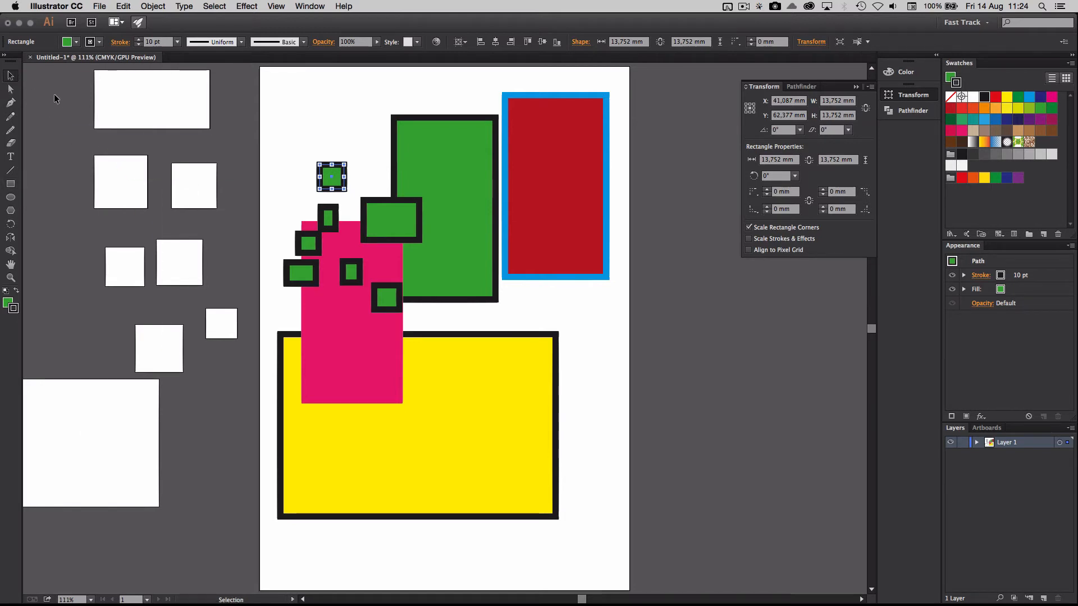
{"action": "left_click_drag", "start_coordinate": [66, 91], "coordinate": [202, 439]}
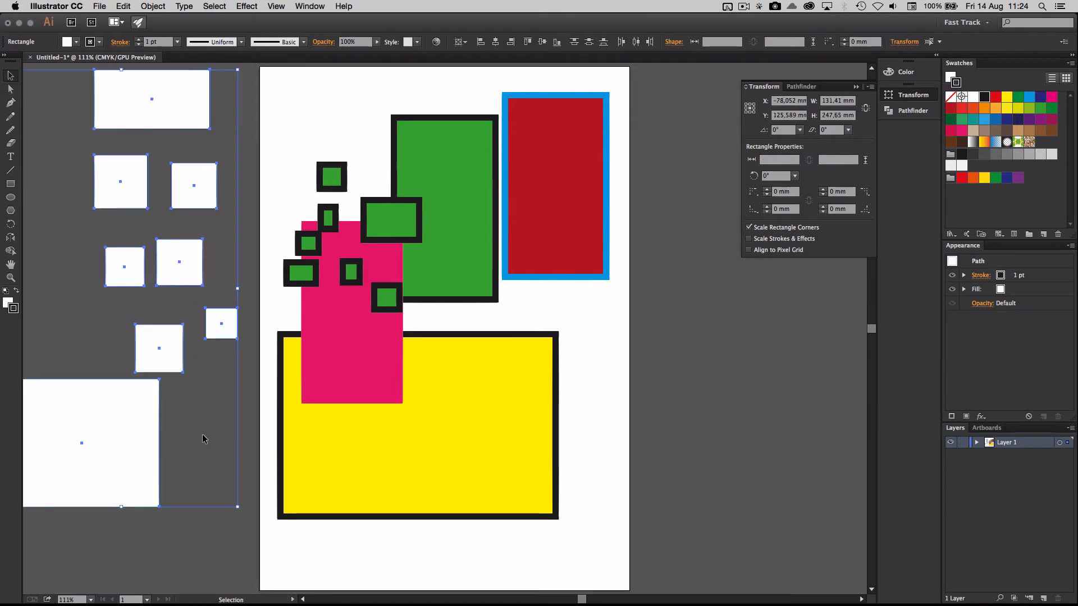
{"action": "key", "text": "Delete"}
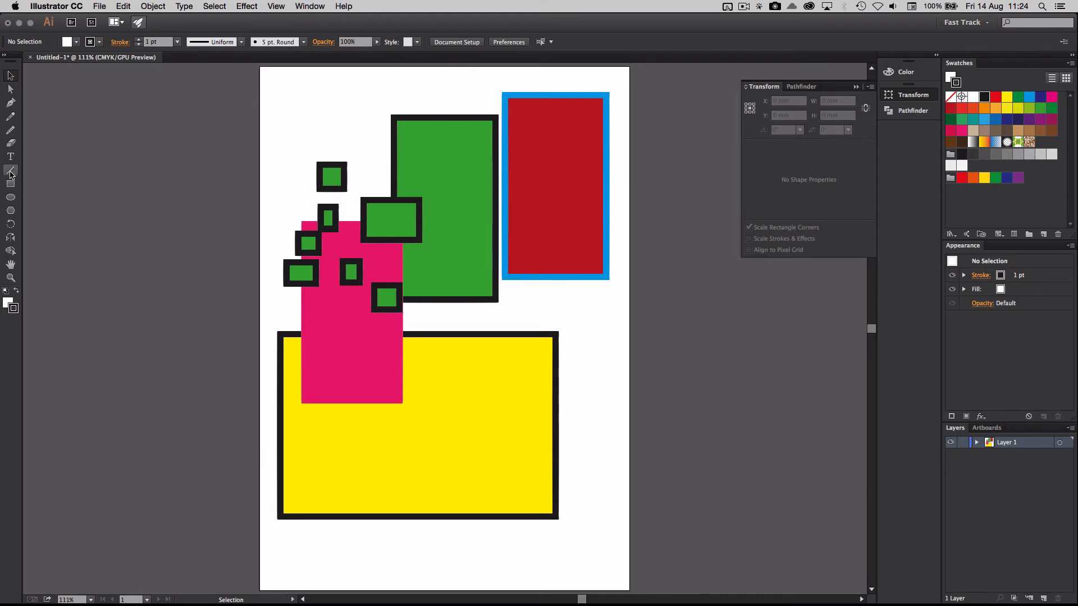
Draw five straight lines at varied angles in the artboard's upper-left area with the Line Segment tool.
{"action": "left_click", "coordinate": [11, 171]}
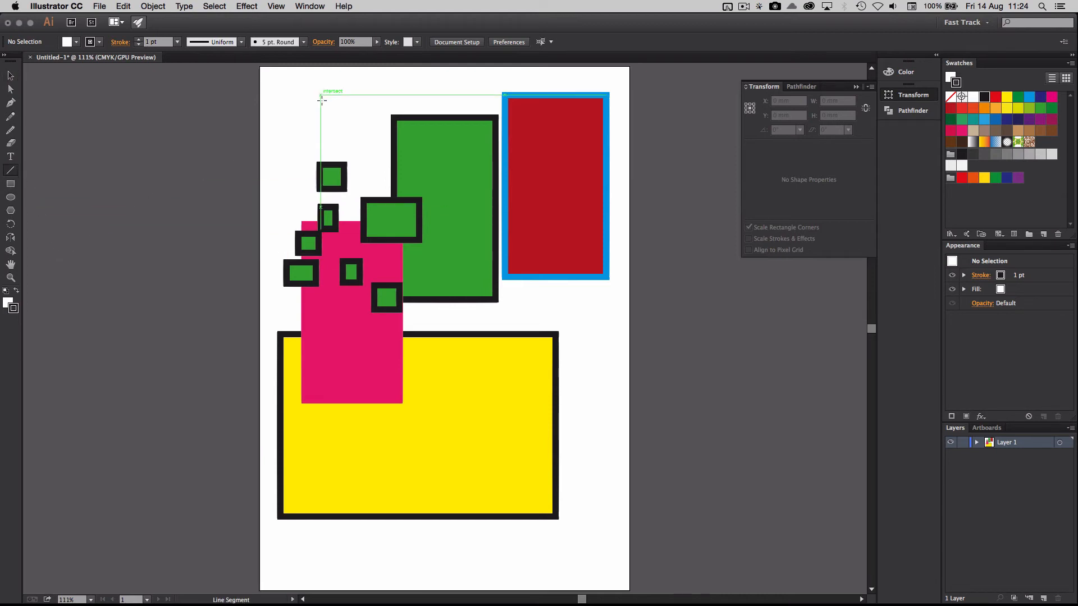
{"action": "mouse_move", "coordinate": [301, 81]}
{"action": "left_mouse_down"}
{"action": "mouse_move", "coordinate": [298, 163]}
{"action": "mouse_move", "coordinate": [323, 159]}
{"action": "mouse_move", "coordinate": [284, 142]}
{"action": "left_mouse_up"}
{"action": "left_click", "coordinate": [744, 7]}
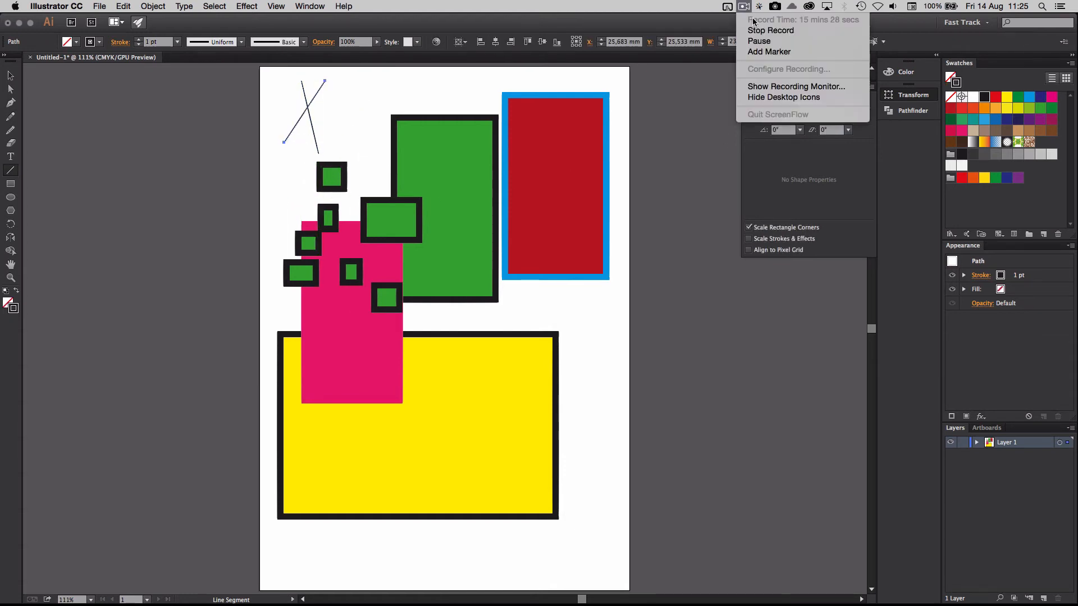
{"action": "left_click", "coordinate": [759, 42]}
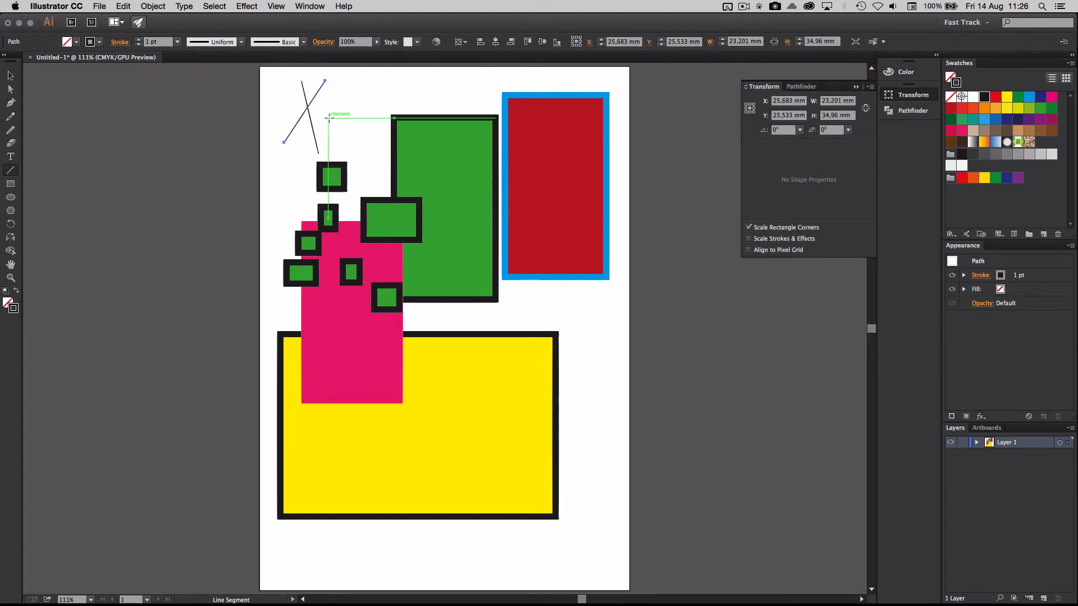
{"action": "left_click_drag", "start_coordinate": [316, 116], "coordinate": [412, 81]}
{"action": "left_click_drag", "start_coordinate": [343, 88], "coordinate": [374, 153]}
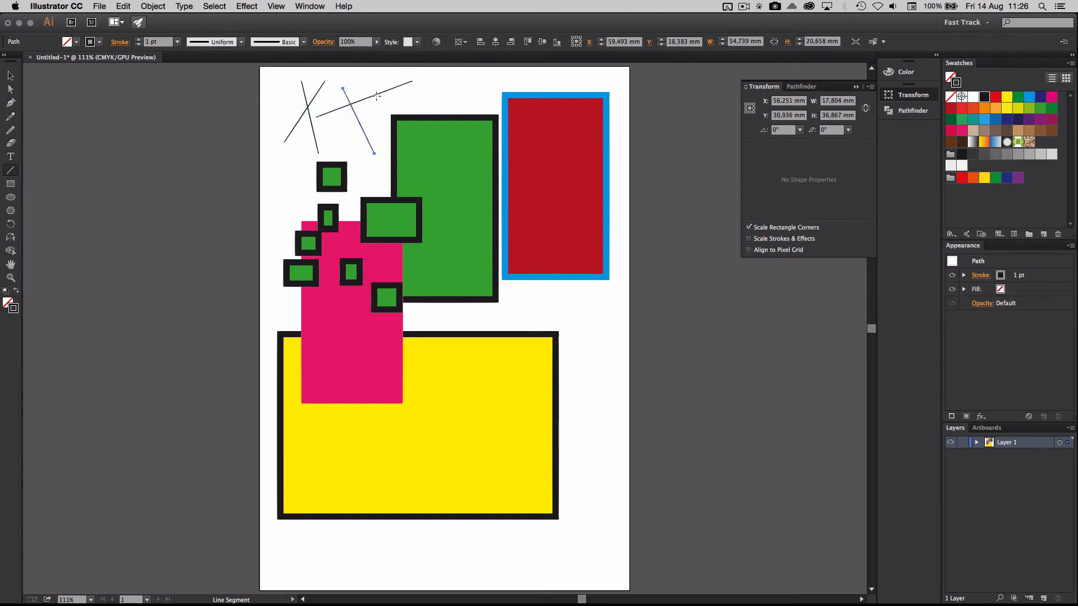
{"action": "left_click_drag", "start_coordinate": [386, 90], "coordinate": [328, 142]}
Draw vertical and horizontal lines near the artboard's left edge, plus a large 45° diagonal cross and an upright cross to its left.
{"action": "left_click_drag", "start_coordinate": [281, 159], "coordinate": [281, 220]}
{"action": "left_click_drag", "start_coordinate": [319, 190], "coordinate": [269, 189]}
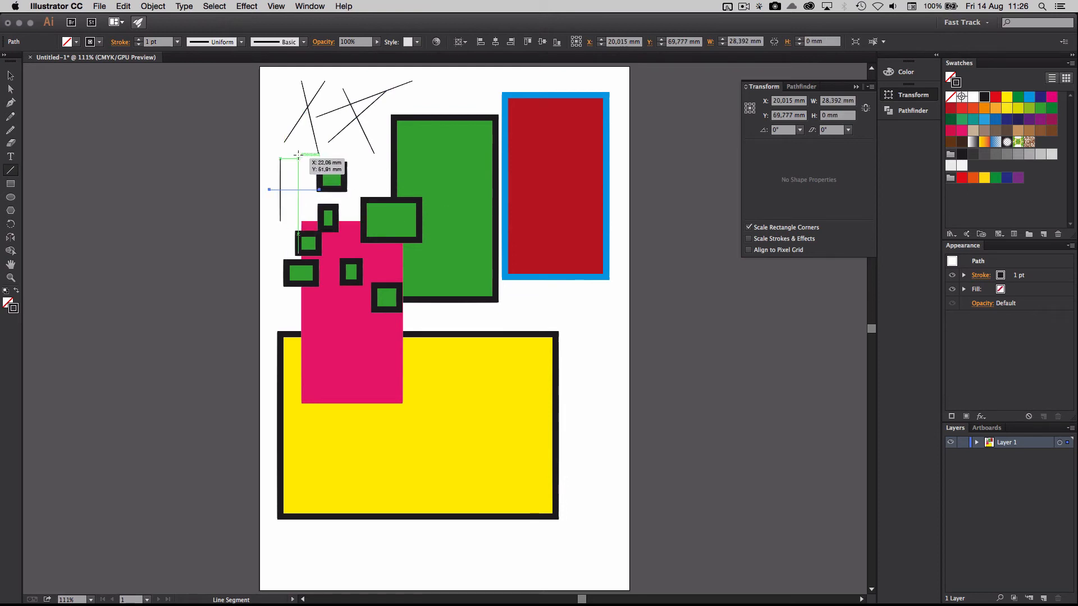
{"action": "left_click_drag", "start_coordinate": [298, 153], "coordinate": [297, 220]}
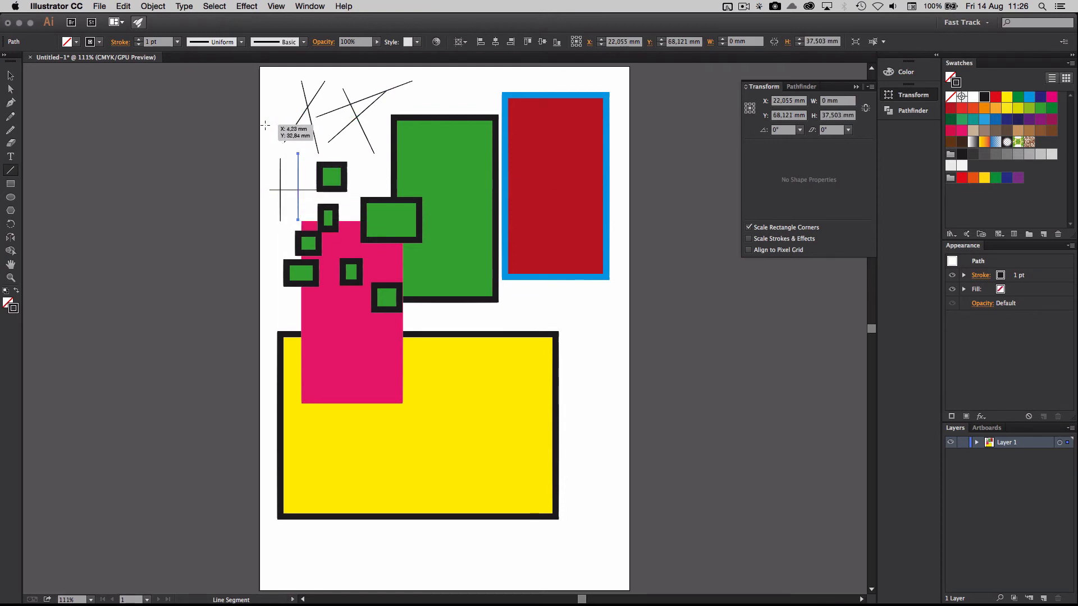
{"action": "mouse_move", "coordinate": [269, 117]}
{"action": "left_mouse_down"}
{"action": "mouse_move", "coordinate": [170, 225]}
{"action": "mouse_move", "coordinate": [194, 103]}
{"action": "mouse_move", "coordinate": [336, 119]}
{"action": "mouse_move", "coordinate": [150, 183]}
{"action": "mouse_move", "coordinate": [171, 140]}
{"action": "mouse_move", "coordinate": [156, 153]}
{"action": "mouse_move", "coordinate": [167, 220]}
{"action": "left_mouse_up"}
{"action": "mouse_move", "coordinate": [175, 121]}
{"action": "left_mouse_down"}
{"action": "mouse_move", "coordinate": [265, 211]}
{"action": "mouse_move", "coordinate": [198, 307]}
{"action": "mouse_move", "coordinate": [214, 365]}
{"action": "left_mouse_up"}
{"action": "left_click_drag", "start_coordinate": [135, 277], "coordinate": [251, 304]}
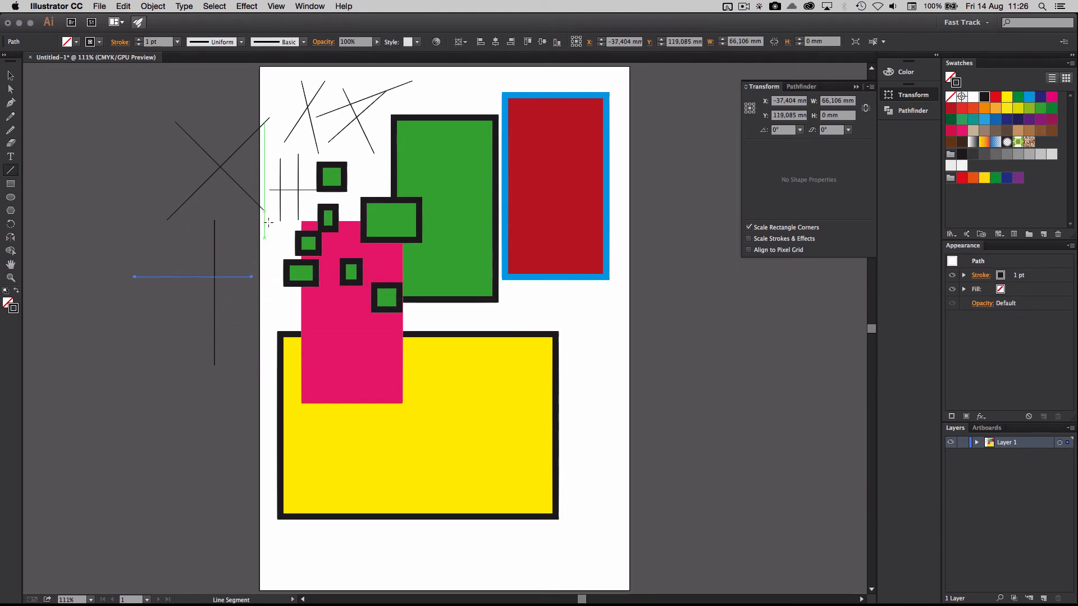
Create a line of exact dimensions, 66.11 mm long at 0°, above the small green rectangles.
{"action": "left_click", "coordinate": [276, 146]}
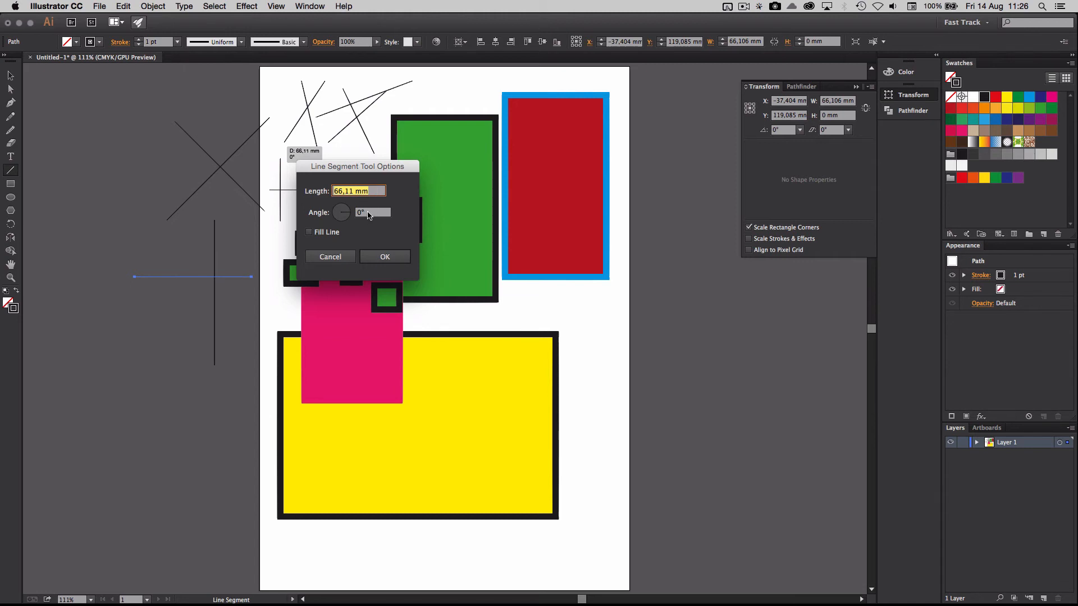
{"action": "left_click", "coordinate": [412, 255]}
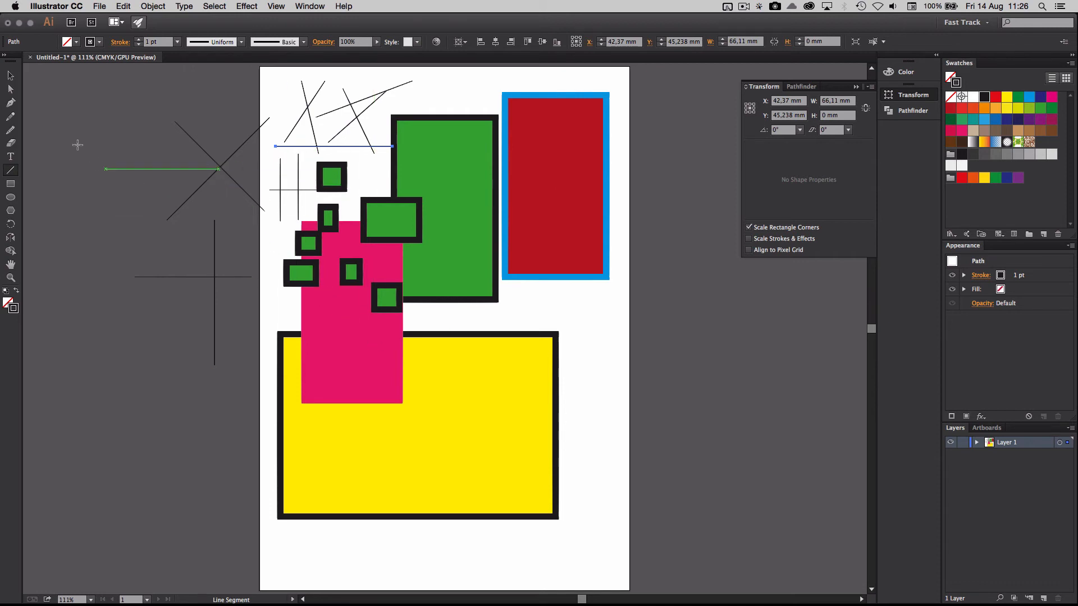
Stretch the exact-length line to the left to about 156 mm and rotate it so it slopes down to the right.
{"action": "left_click", "coordinate": [10, 75]}
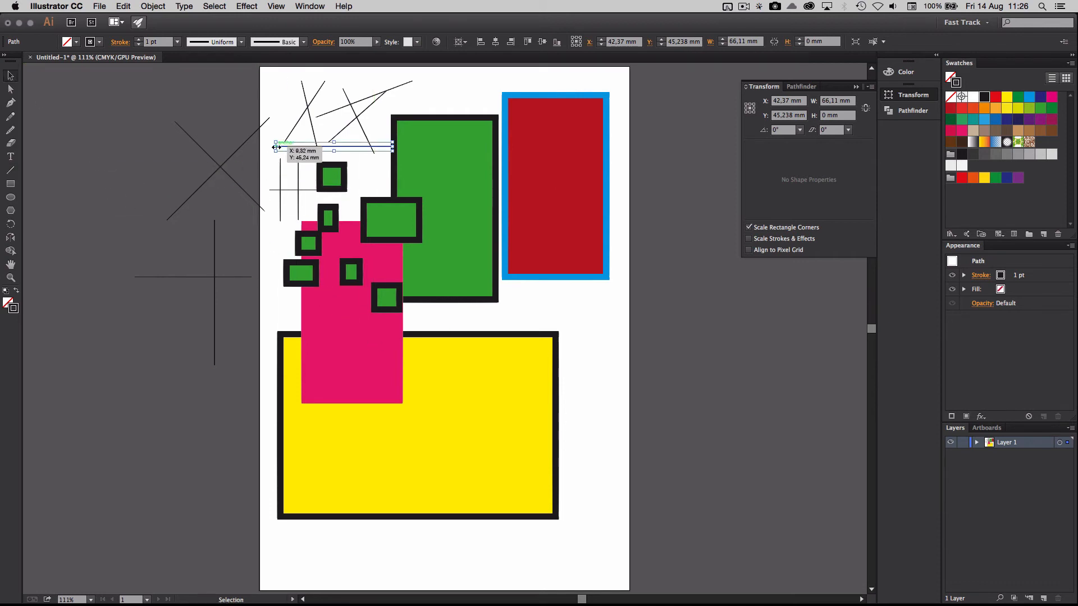
{"action": "left_click_drag", "start_coordinate": [275, 147], "coordinate": [117, 147]}
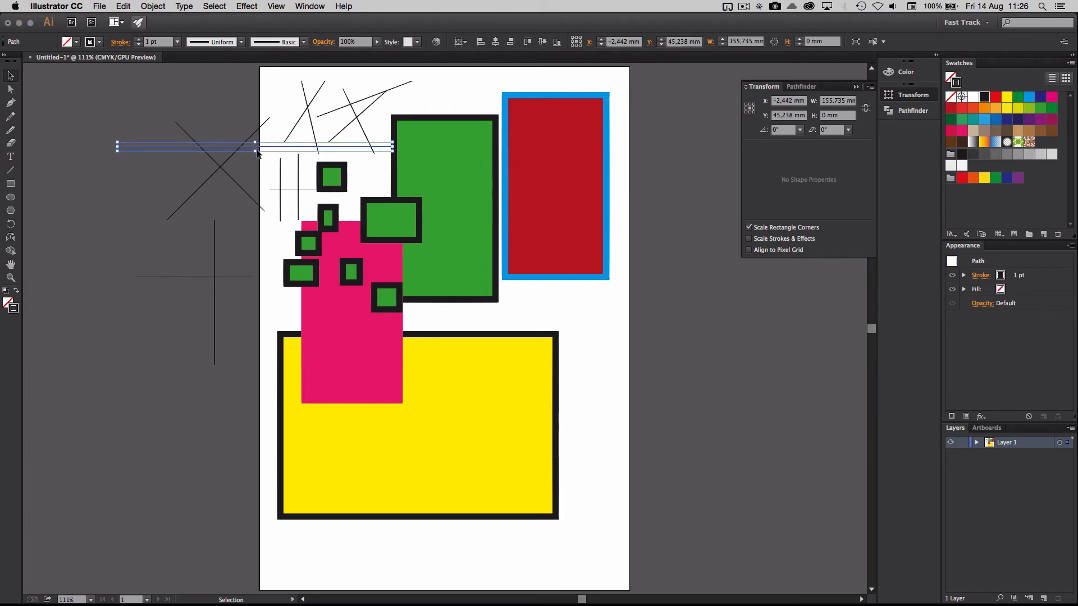
{"action": "left_click_drag", "start_coordinate": [399, 139], "coordinate": [377, 261]}
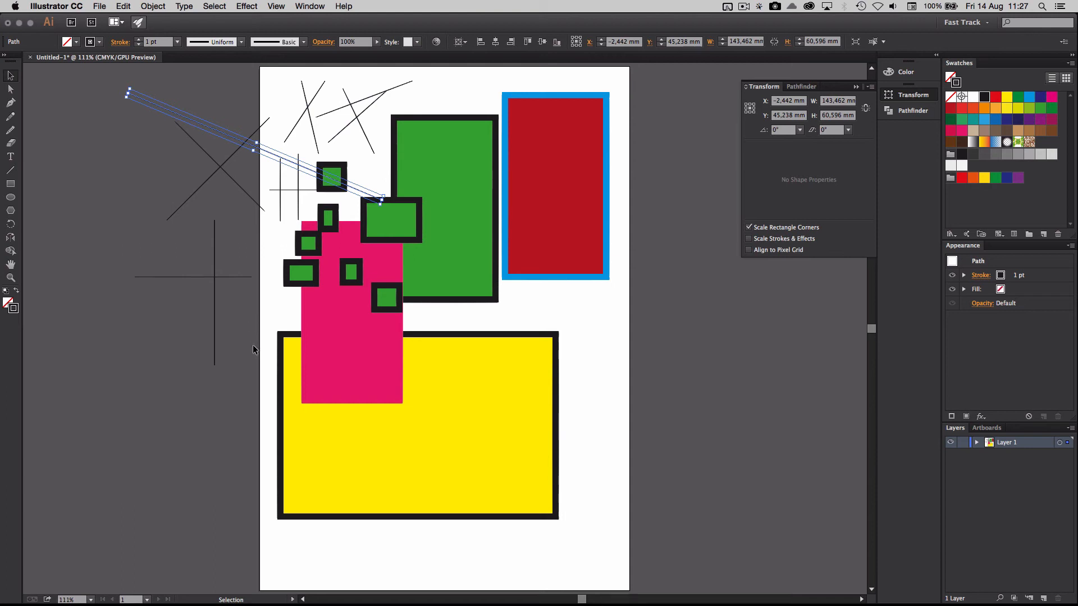
Draw three unfilled ellipses of about 43 × 77 mm, 25 × 34 mm and 40 × 39 mm, the third inside the yellow rectangle.
{"action": "left_click", "coordinate": [10, 199]}
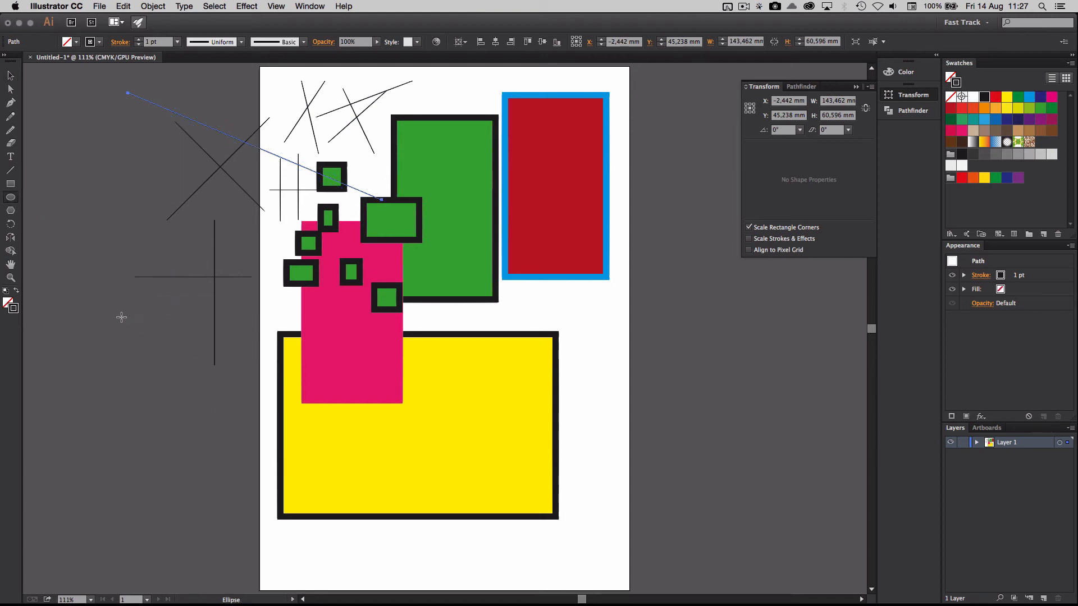
{"action": "left_click_drag", "start_coordinate": [122, 317], "coordinate": [198, 451]}
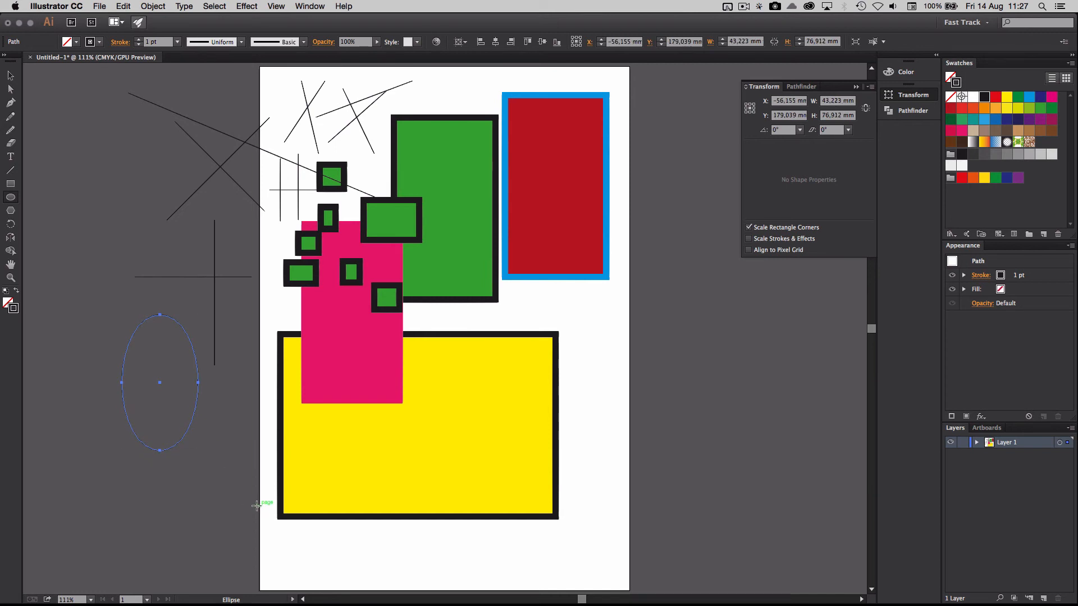
{"action": "left_click_drag", "start_coordinate": [227, 399], "coordinate": [273, 459]}
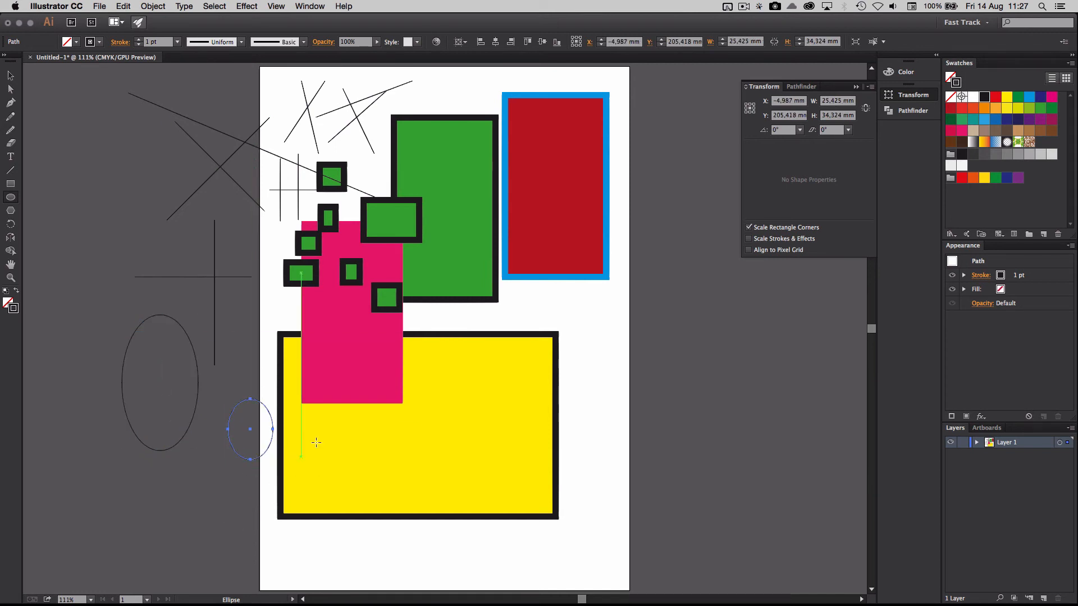
{"action": "left_click_drag", "start_coordinate": [332, 439], "coordinate": [402, 508]}
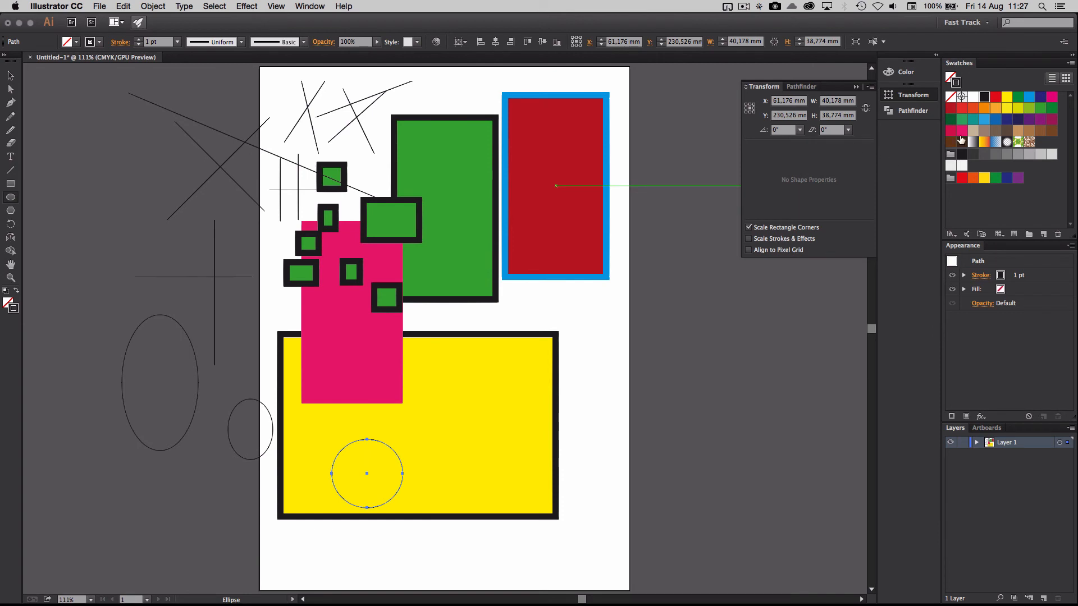
Fill the ellipse inside the yellow rectangle with orange and remove its stroke.
{"action": "left_click", "coordinate": [1015, 292]}
{"action": "left_click", "coordinate": [1012, 289]}
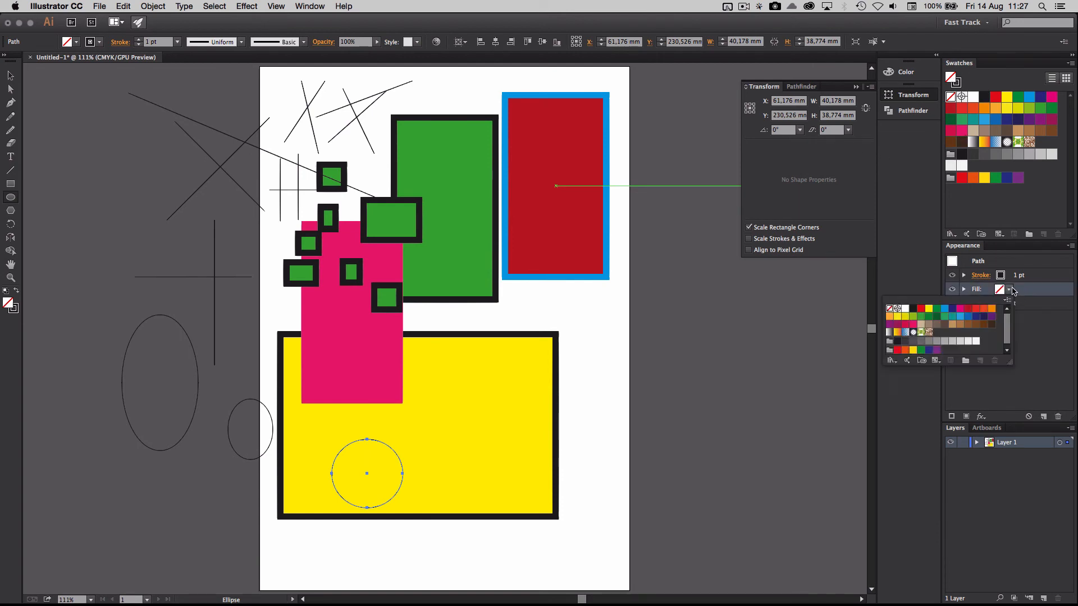
{"action": "left_click", "coordinate": [992, 309]}
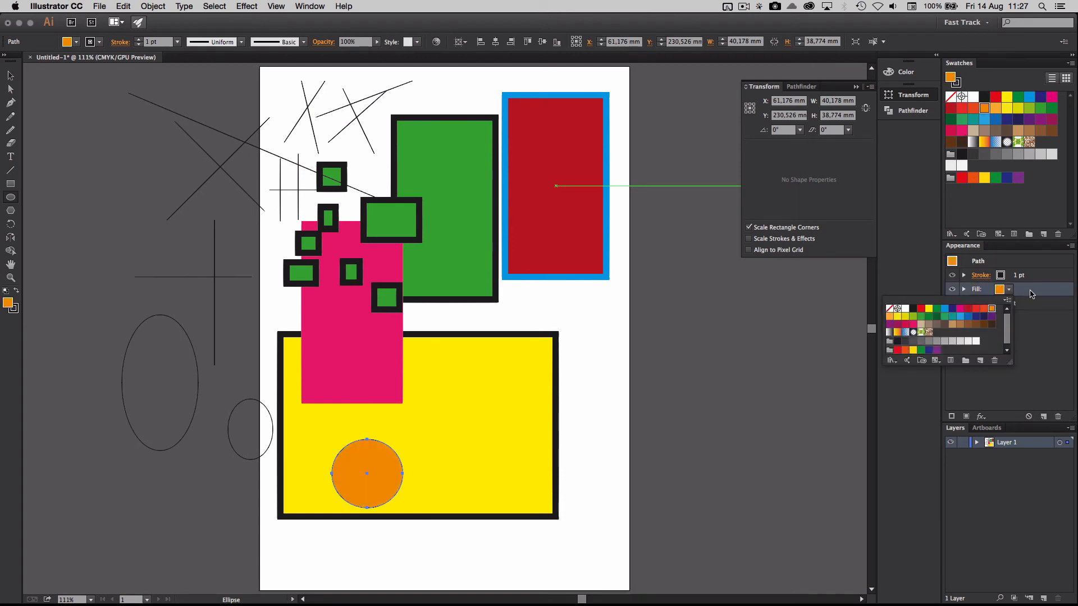
{"action": "left_click", "coordinate": [1020, 276]}
{"action": "left_click", "coordinate": [1028, 273]}
{"action": "left_click", "coordinate": [1021, 278]}
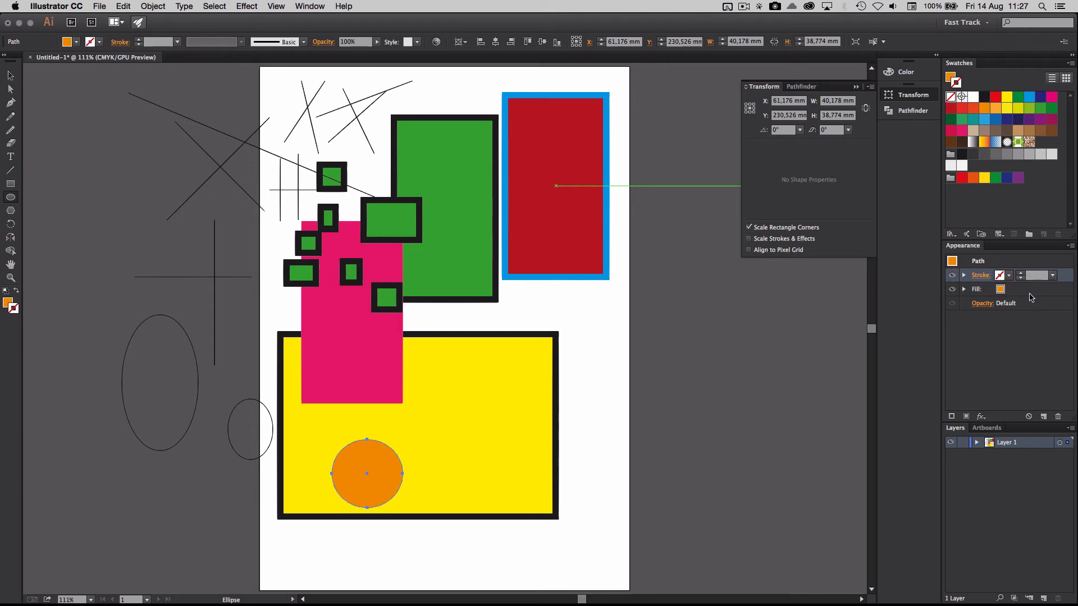
Draw five orange ellipses of varied sizes along and beyond the artboard's right edge.
{"action": "left_click", "coordinate": [1034, 291]}
{"action": "mouse_move", "coordinate": [573, 310]}
{"action": "left_mouse_down"}
{"action": "mouse_move", "coordinate": [639, 362]}
{"action": "mouse_move", "coordinate": [655, 459]}
{"action": "left_mouse_up"}
{"action": "left_click_drag", "start_coordinate": [671, 302], "coordinate": [719, 352]}
{"action": "left_click_drag", "start_coordinate": [679, 203], "coordinate": [714, 247]}
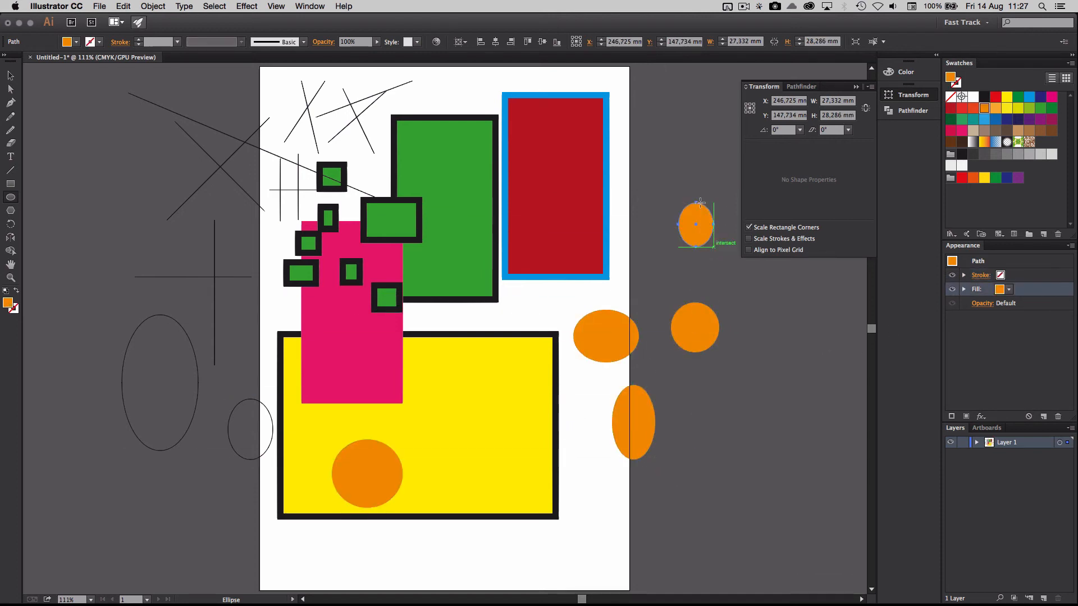
{"action": "left_click_drag", "start_coordinate": [652, 120], "coordinate": [706, 153]}
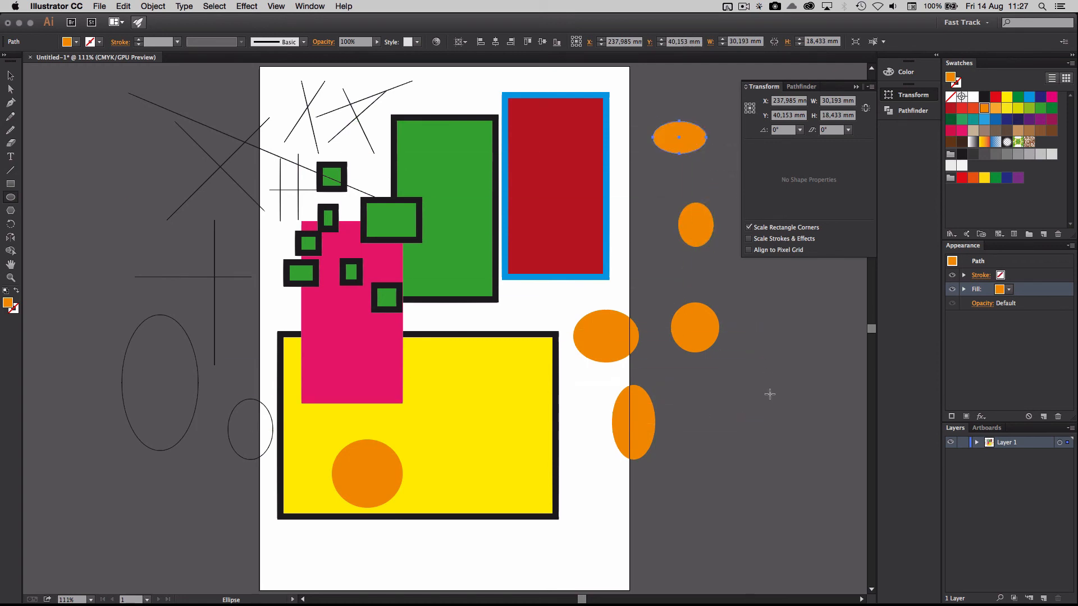
Draw four perfect circles right of the artboard, two of them concentric, and fill the inner one, about 23.5 mm wide, with red.
{"action": "left_click_drag", "start_coordinate": [750, 310], "coordinate": [802, 396]}
{"action": "left_click_drag", "start_coordinate": [685, 399], "coordinate": [755, 467]}
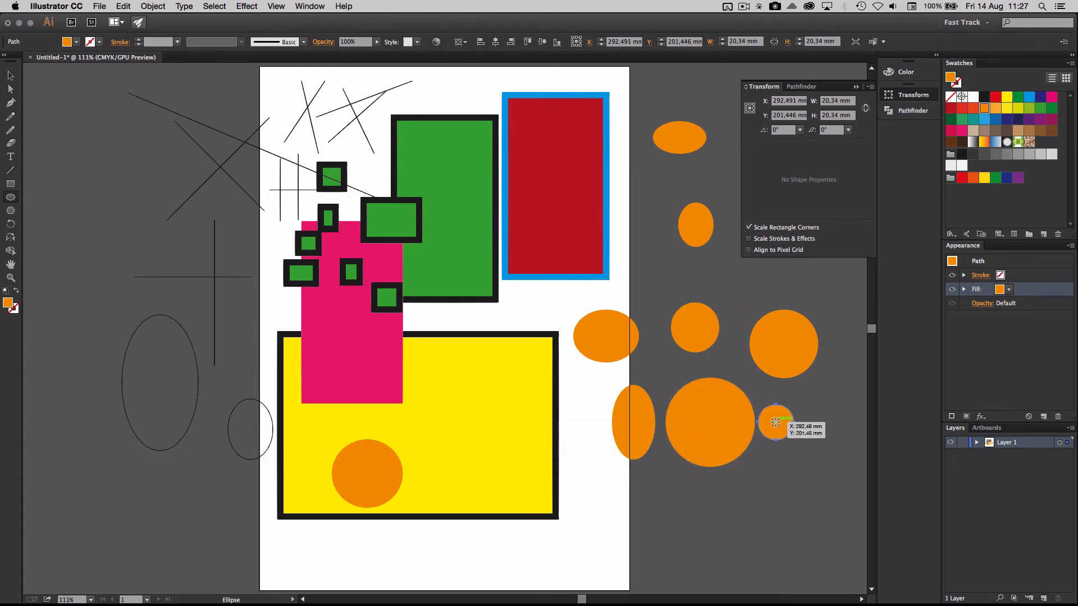
{"action": "mouse_move", "coordinate": [775, 423]}
{"action": "left_mouse_down"}
{"action": "mouse_move", "coordinate": [812, 451]}
{"action": "mouse_move", "coordinate": [796, 435]}
{"action": "left_mouse_up"}
{"action": "left_click", "coordinate": [995, 98]}
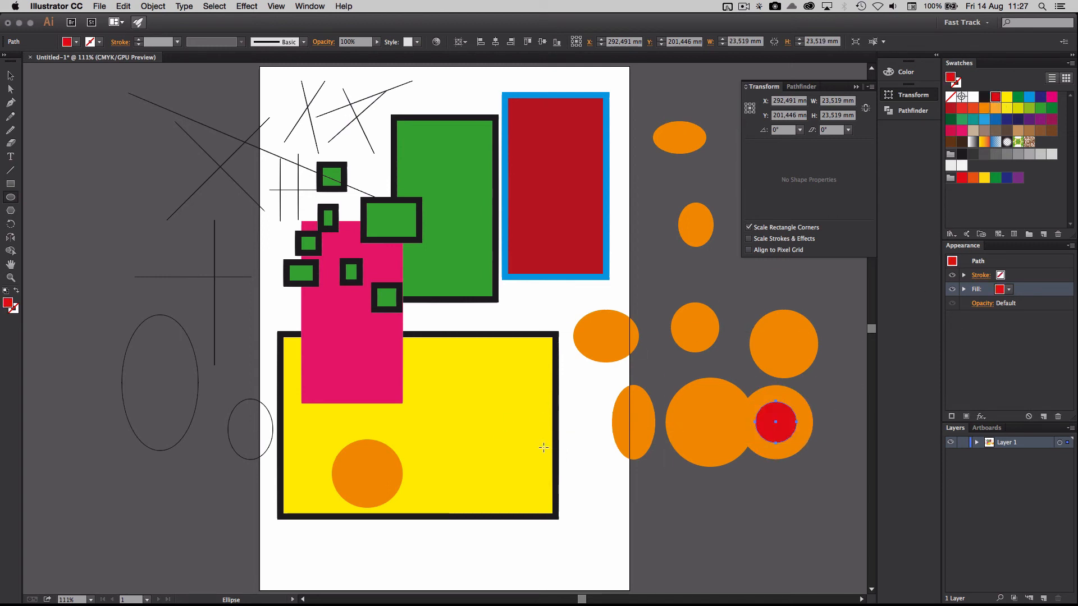
{"action": "left_click", "coordinate": [662, 362]}
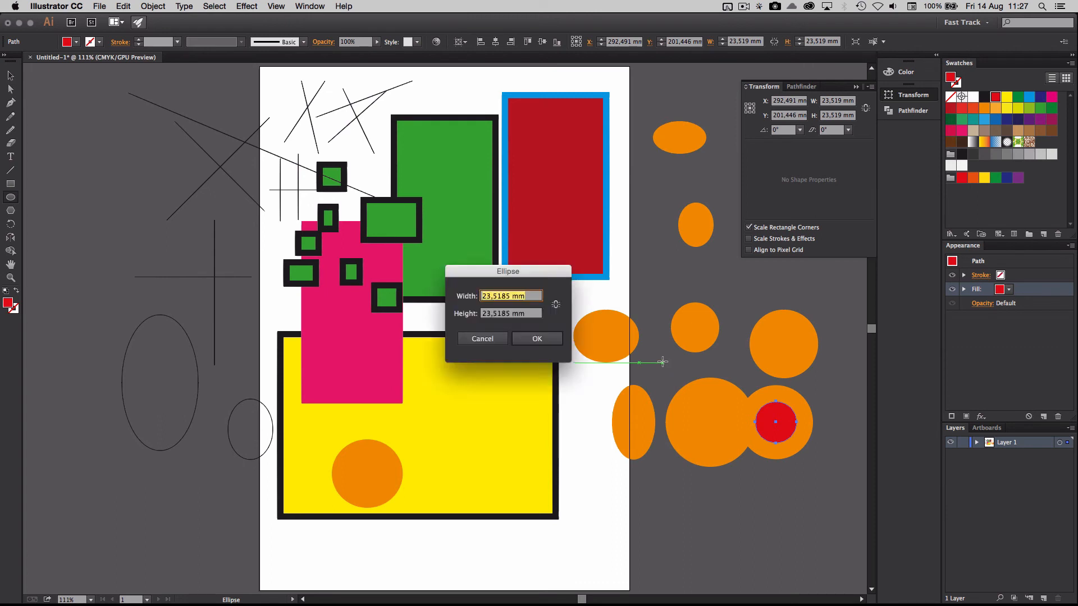
{"action": "left_click", "coordinate": [483, 339]}
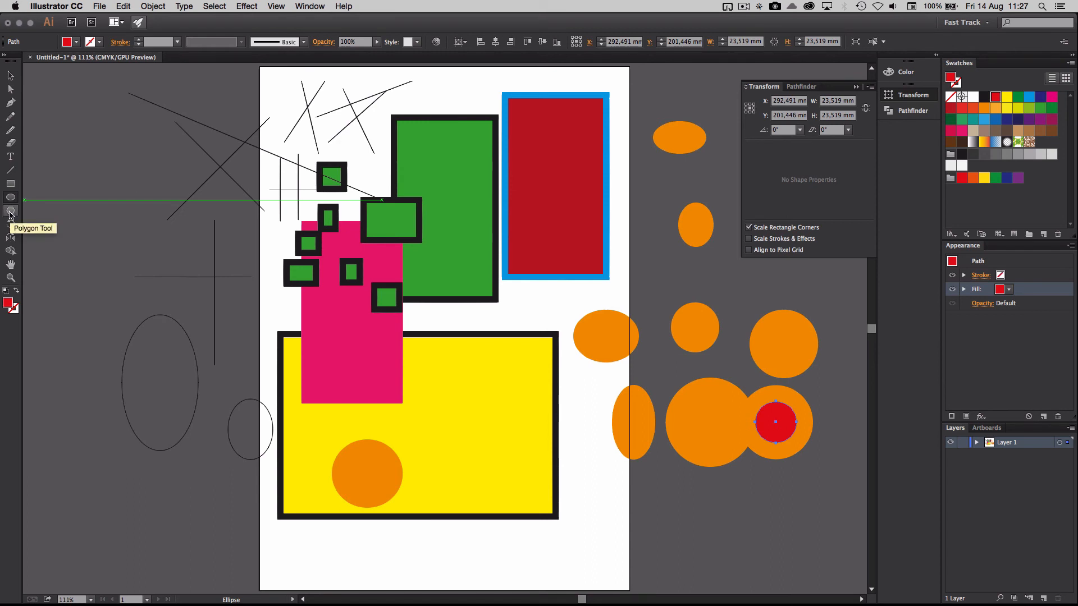
Draw four red hexagons of varied sizes with the Polygon tool, three on the yellow rectangle and one beyond the artboard's right edge.
{"action": "left_click", "coordinate": [10, 212]}
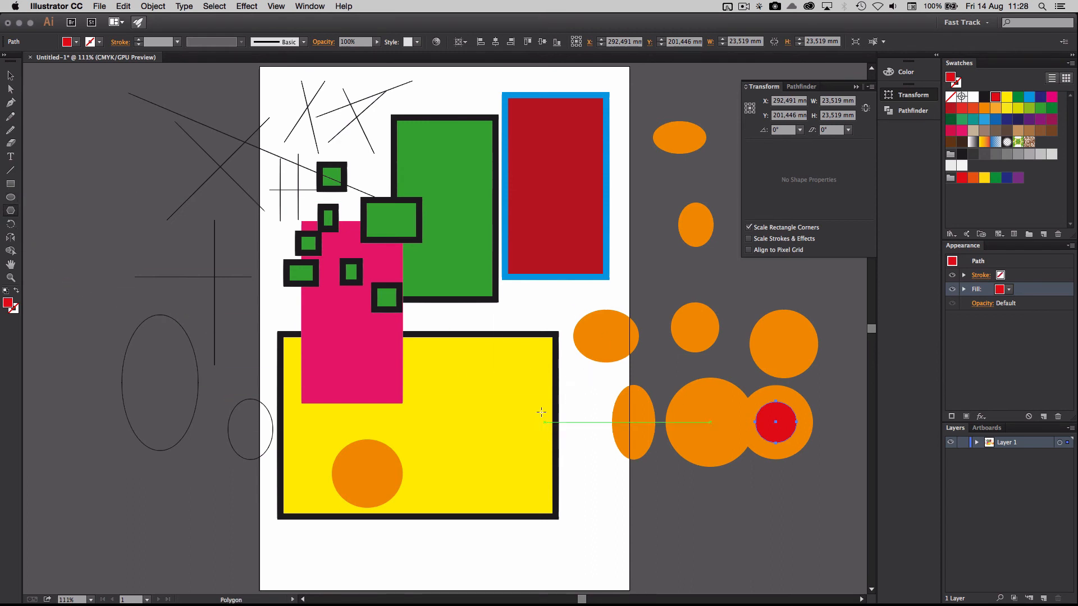
{"action": "left_click_drag", "start_coordinate": [455, 379], "coordinate": [490, 451]}
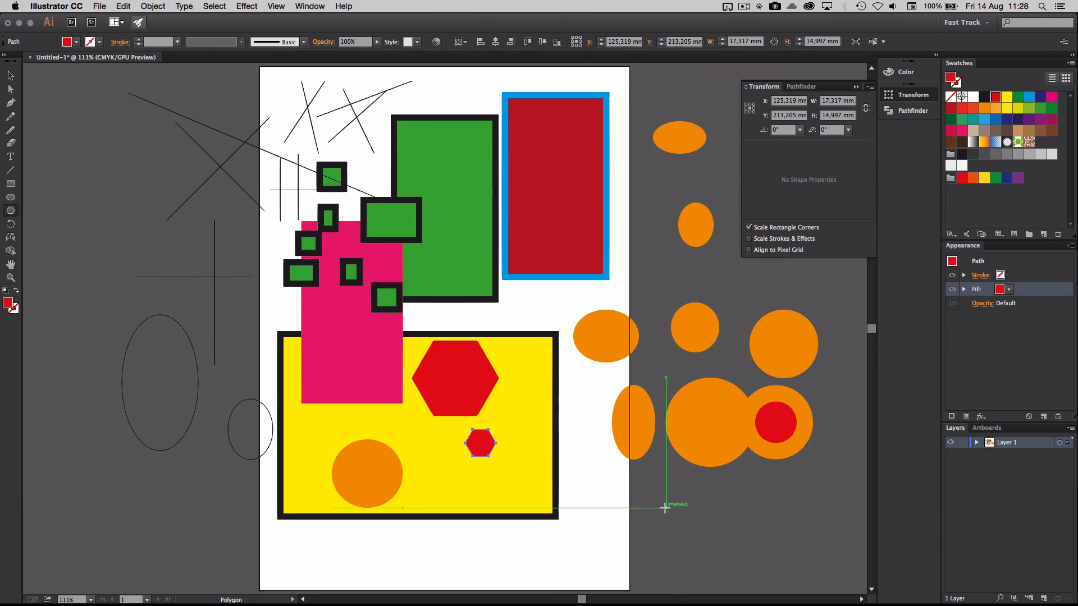
{"action": "left_click_drag", "start_coordinate": [665, 507], "coordinate": [690, 540]}
{"action": "left_click_drag", "start_coordinate": [503, 485], "coordinate": [525, 512]}
Draw four red triangles at varied angles around the yellow rectangle's right edge by reducing the polygon to three sides.
{"action": "left_click_drag", "start_coordinate": [525, 313], "coordinate": [526, 290]}
{"action": "left_click_drag", "start_coordinate": [535, 391], "coordinate": [566, 409]}
{"action": "mouse_move", "coordinate": [572, 472]}
{"action": "left_mouse_down"}
{"action": "mouse_move", "coordinate": [598, 499]}
{"action": "mouse_move", "coordinate": [566, 537]}
{"action": "left_mouse_up"}
Create an exact polygon with a 20 mm radius and 7 sides below the large hexagon.
{"action": "left_click", "coordinate": [434, 445]}
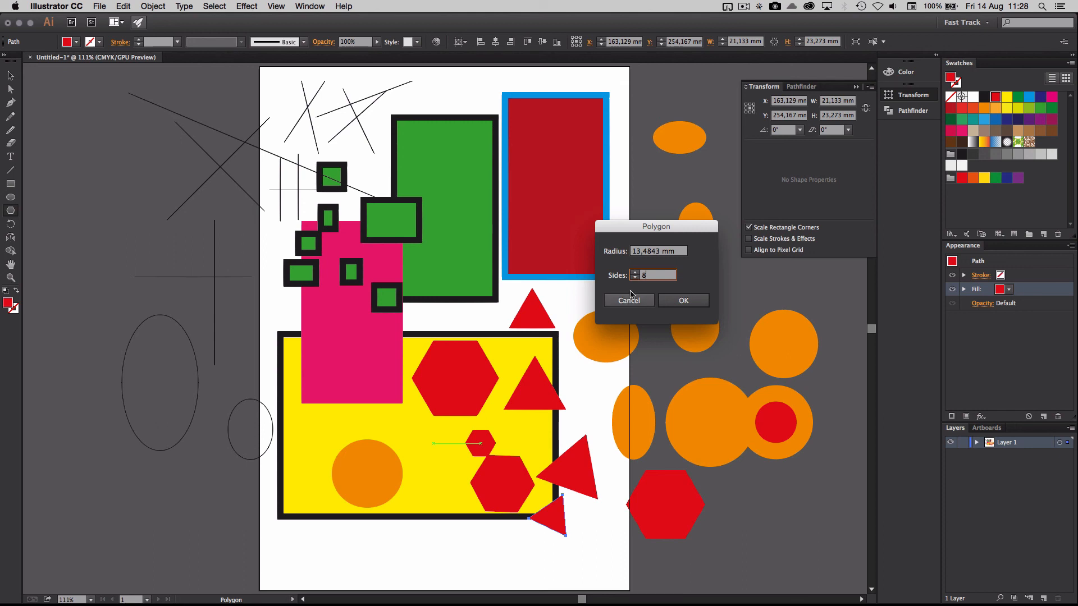
{"action": "left_click", "coordinate": [680, 254]}
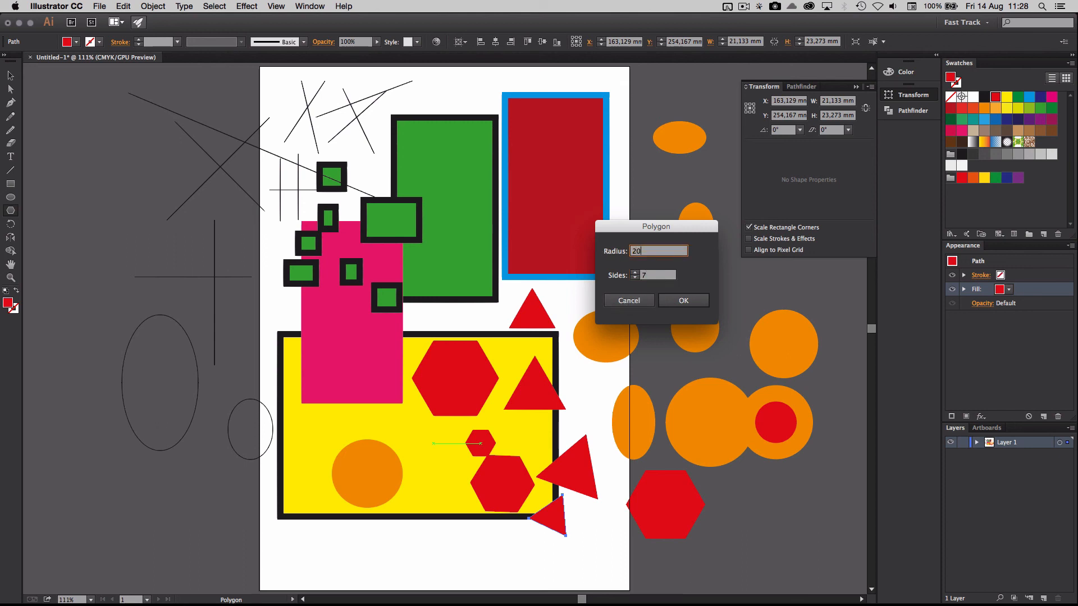
{"action": "left_click", "coordinate": [685, 302]}
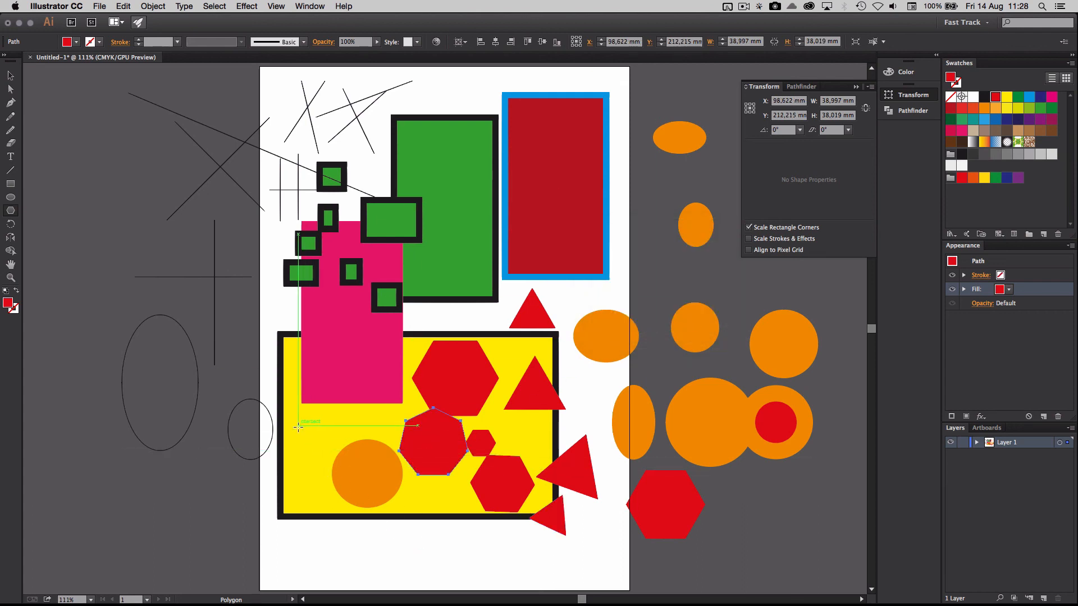
Draw three more seven-sided polygons, varying the side count while drawing: one about 44 mm wide over the yellow rectangle's left edge, two about 22 mm wide.
{"action": "left_click_drag", "start_coordinate": [298, 428], "coordinate": [331, 393]}
{"action": "key", "text": "Up"}
{"action": "key", "text": "Up"}
{"action": "key", "text": "Up"}
{"action": "key", "text": "Up"}
{"action": "key", "text": "Up"}
{"action": "key", "text": "Up"}
{"action": "key", "text": "Up"}
{"action": "key", "text": "Down"}
{"action": "key", "text": "Down"}
{"action": "key", "text": "Down"}
{"action": "key", "text": "Down"}
{"action": "key", "text": "Down"}
{"action": "key", "text": "Down"}
{"action": "key", "text": "Down"}
{"action": "key", "text": "Down"}
{"action": "key", "text": "Down"}
{"action": "key", "text": "Down"}
{"action": "key", "text": "Up"}
{"action": "key", "text": "Up"}
{"action": "key", "text": "Up"}
{"action": "key", "text": "Up"}
{"action": "key", "text": "Up"}
{"action": "key", "text": "Down"}
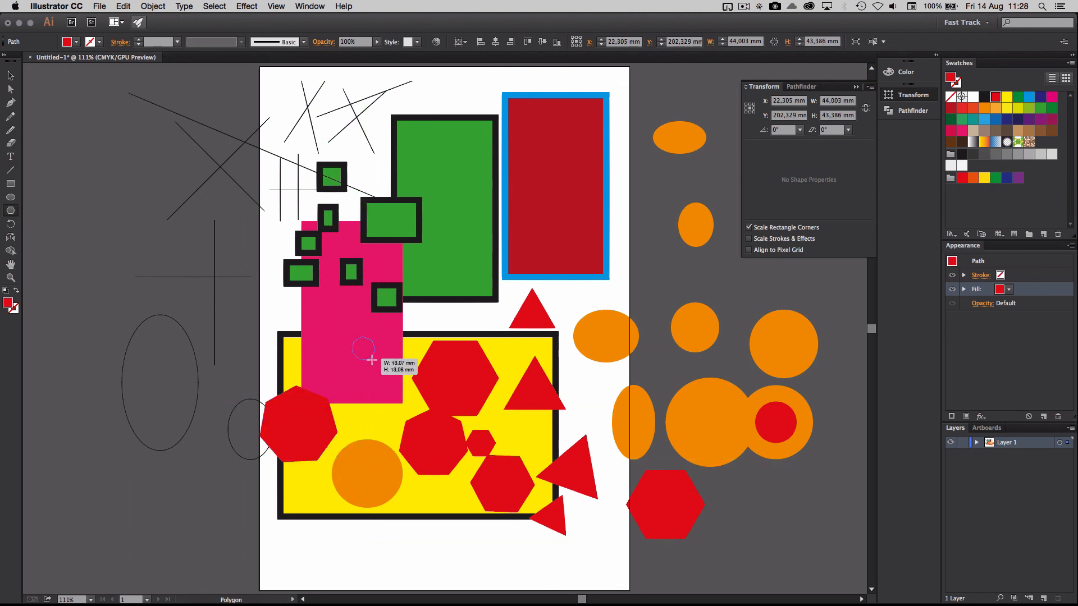
{"action": "left_click_drag", "start_coordinate": [364, 348], "coordinate": [383, 353]}
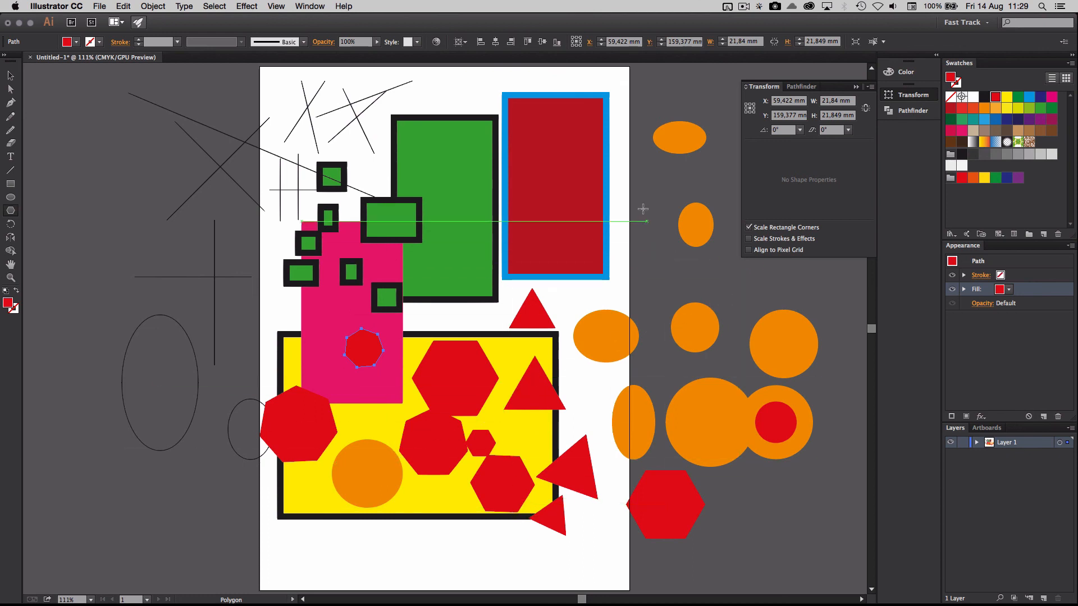
{"action": "mouse_move", "coordinate": [638, 195]}
{"action": "left_mouse_down"}
{"action": "mouse_move", "coordinate": [649, 222]}
{"action": "mouse_move", "coordinate": [649, 211]}
{"action": "left_mouse_up"}
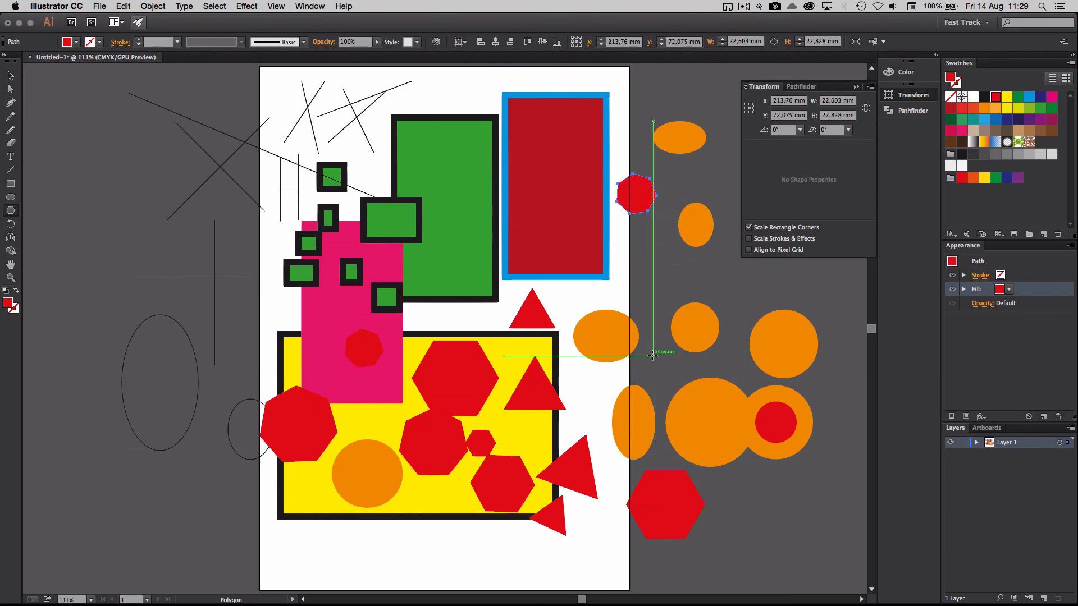